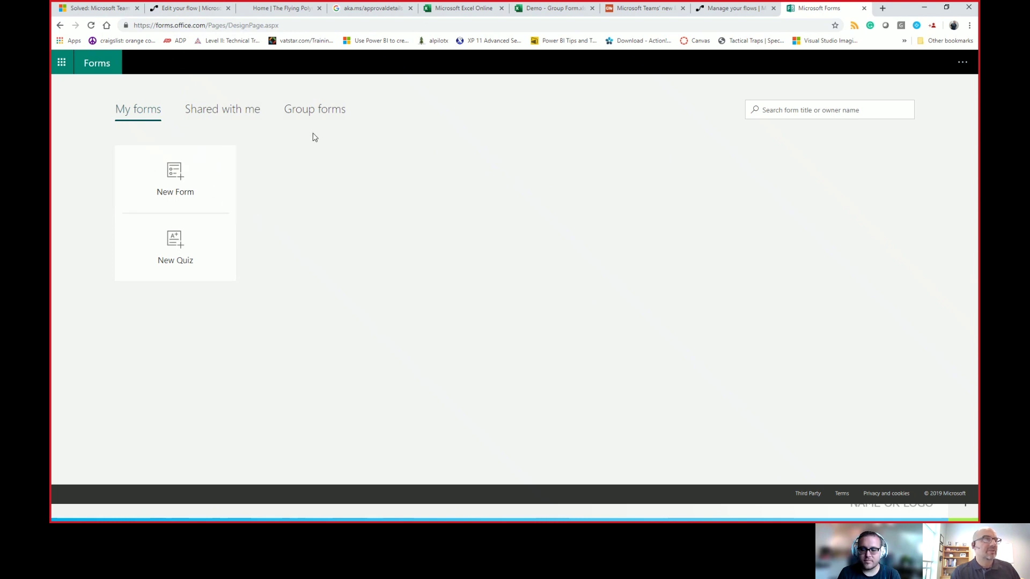
Step: From Group forms, select the demo team group and start a new untitled group form
click(318, 116)
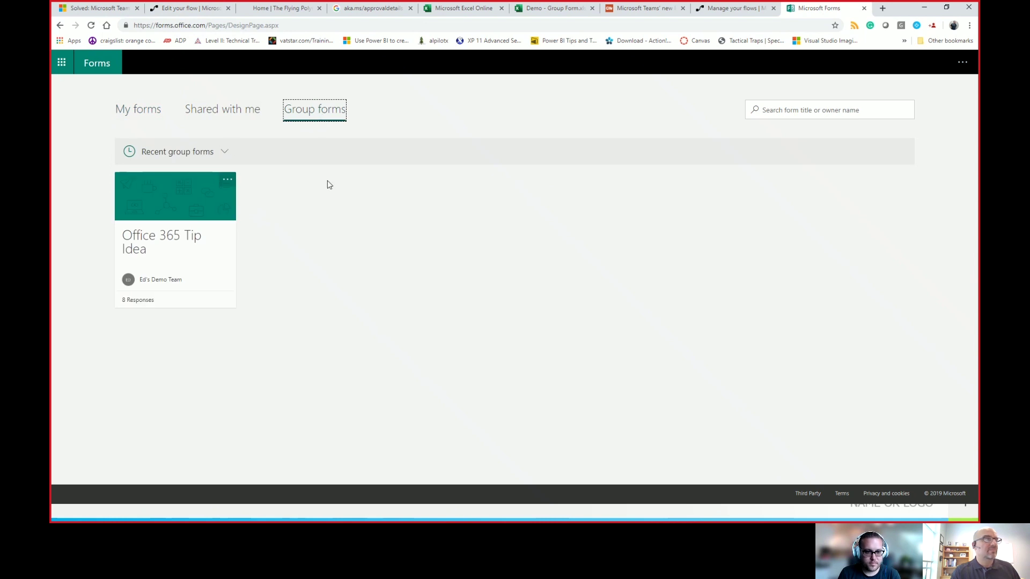
click(198, 150)
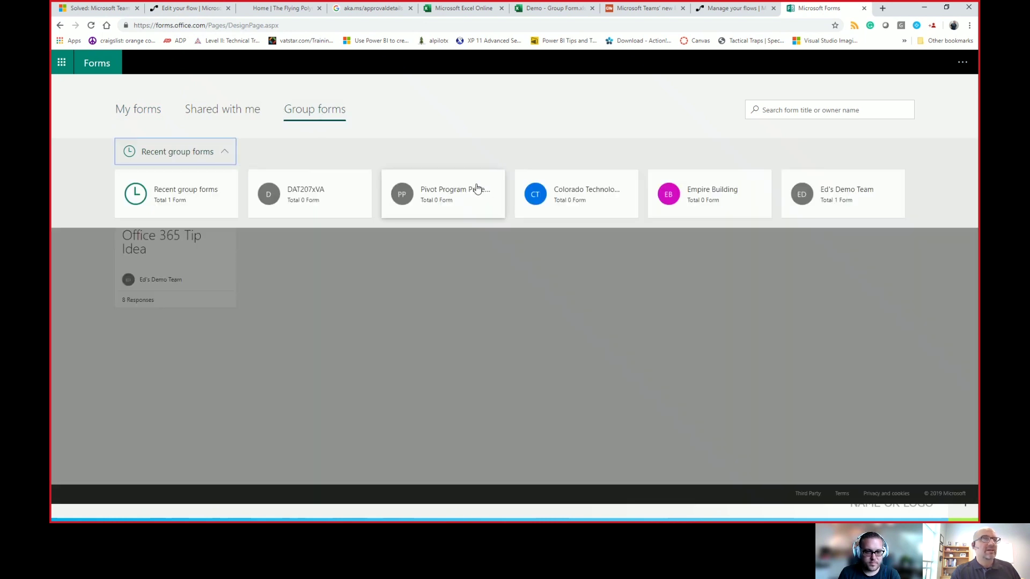
click(826, 177)
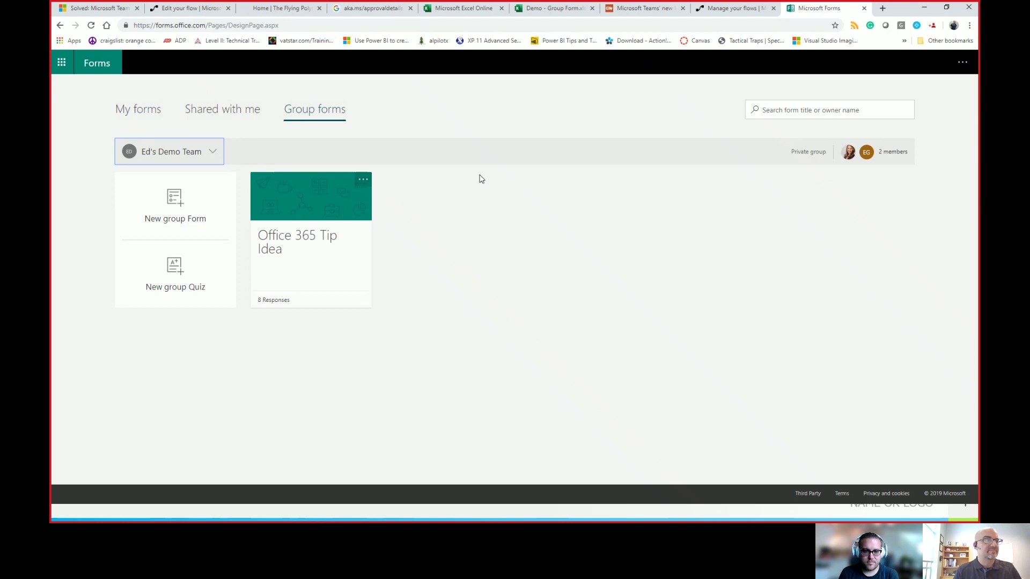
click(191, 207)
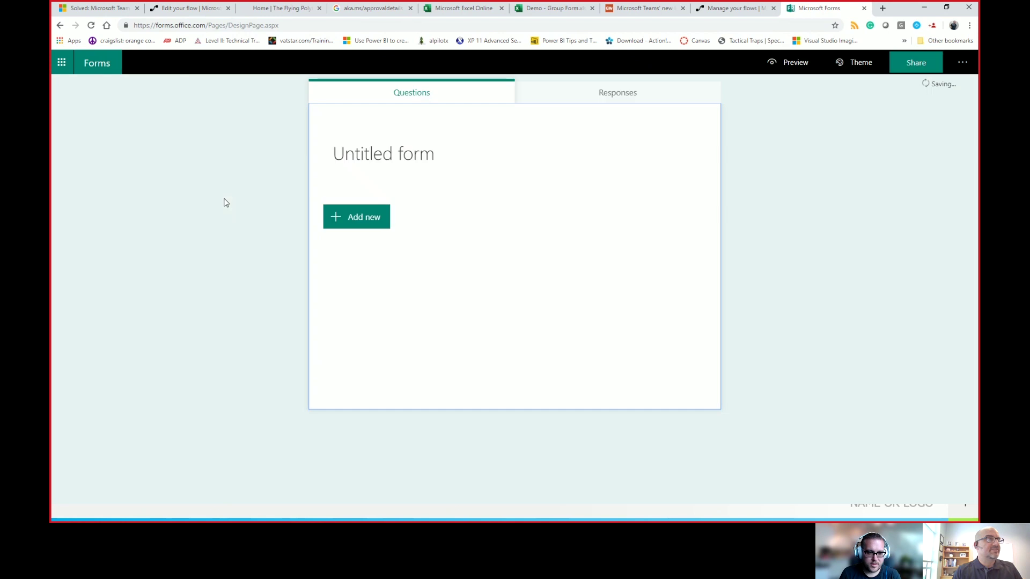
Step: Title the form 'Office 365 Tip Suggestion' and add a choice question 'What is the Topic'
click(408, 154)
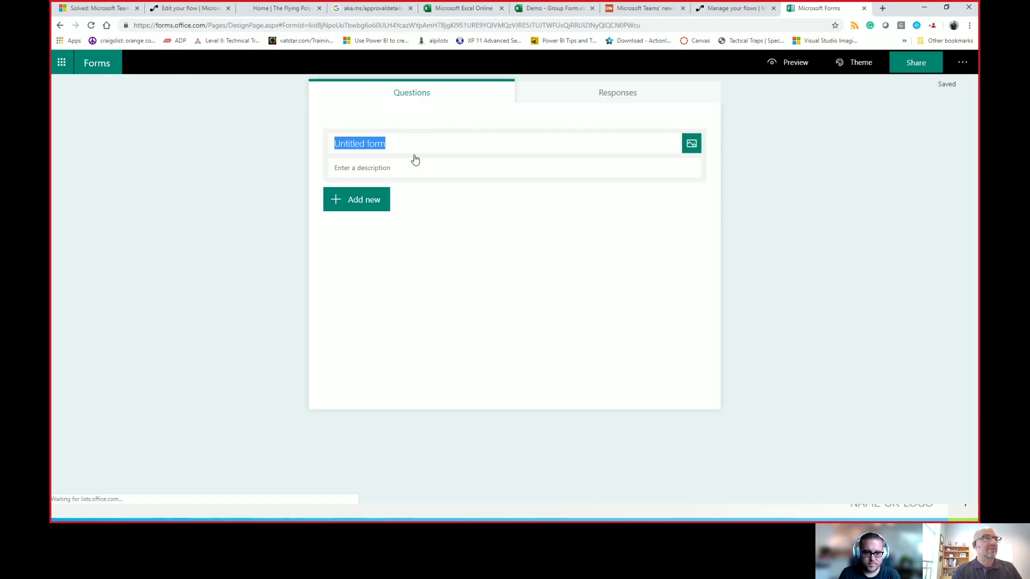
text(Office )
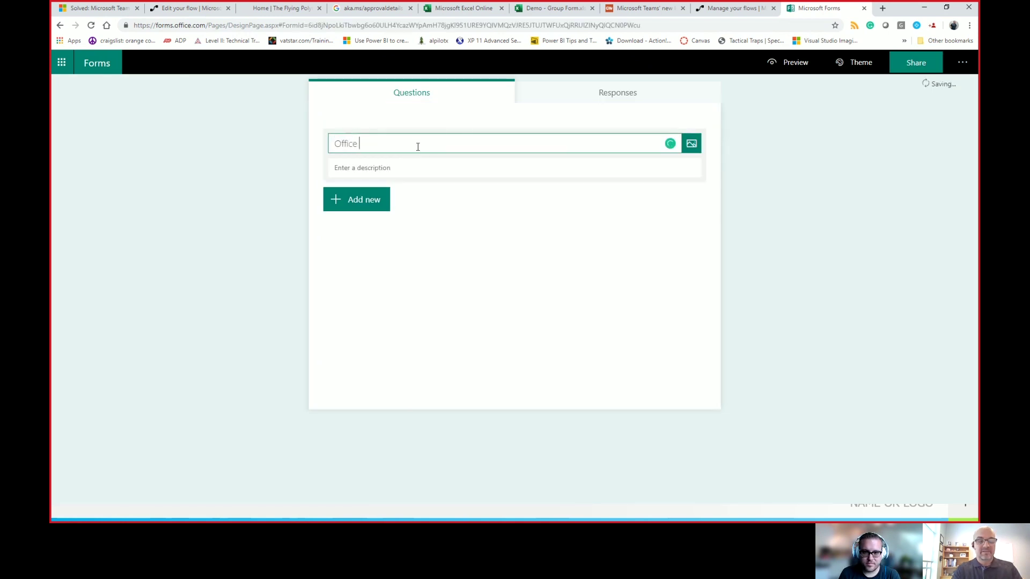
text(365 Tip Sugge)
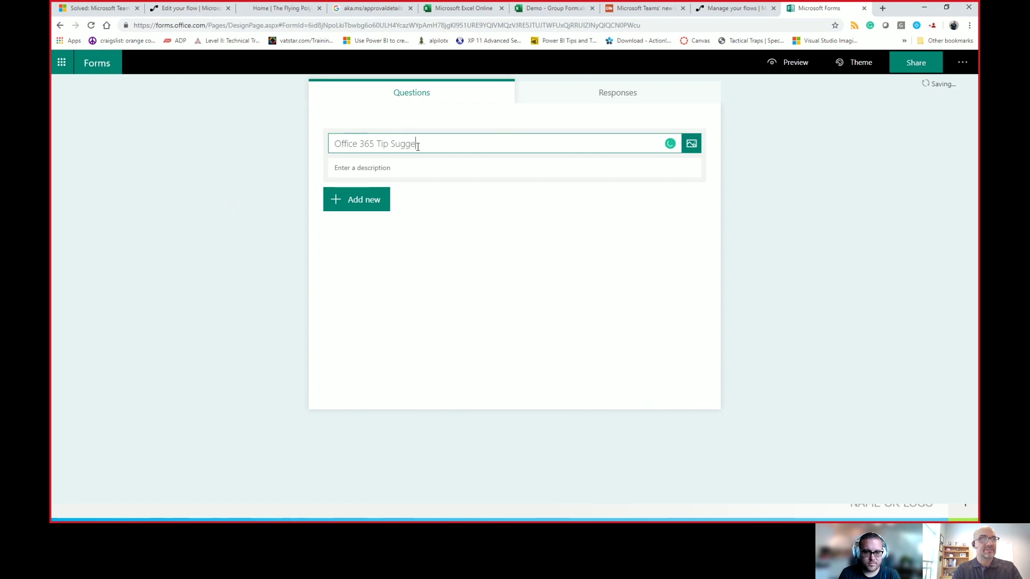
text(stion)
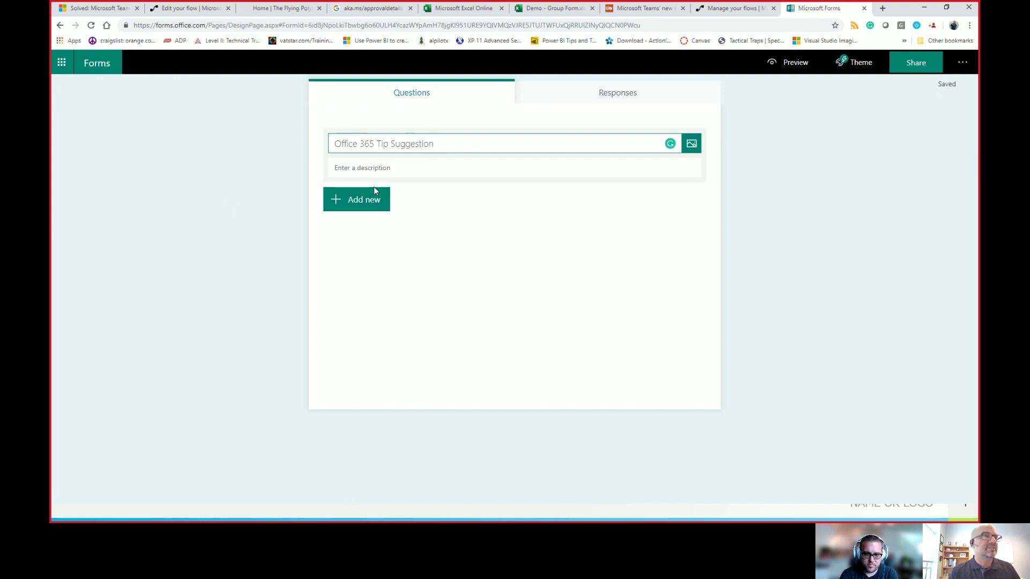
click(365, 201)
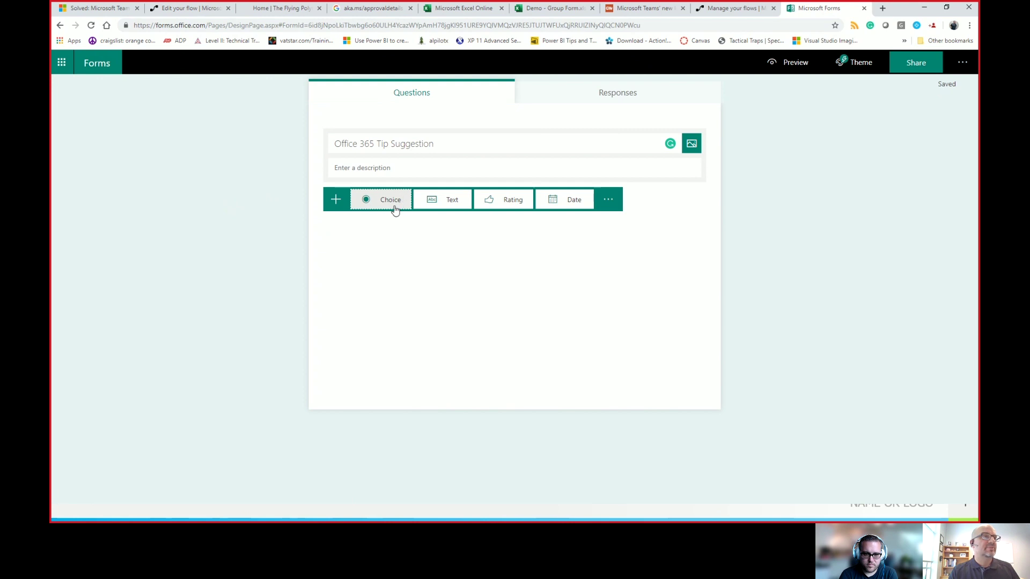
click(404, 209)
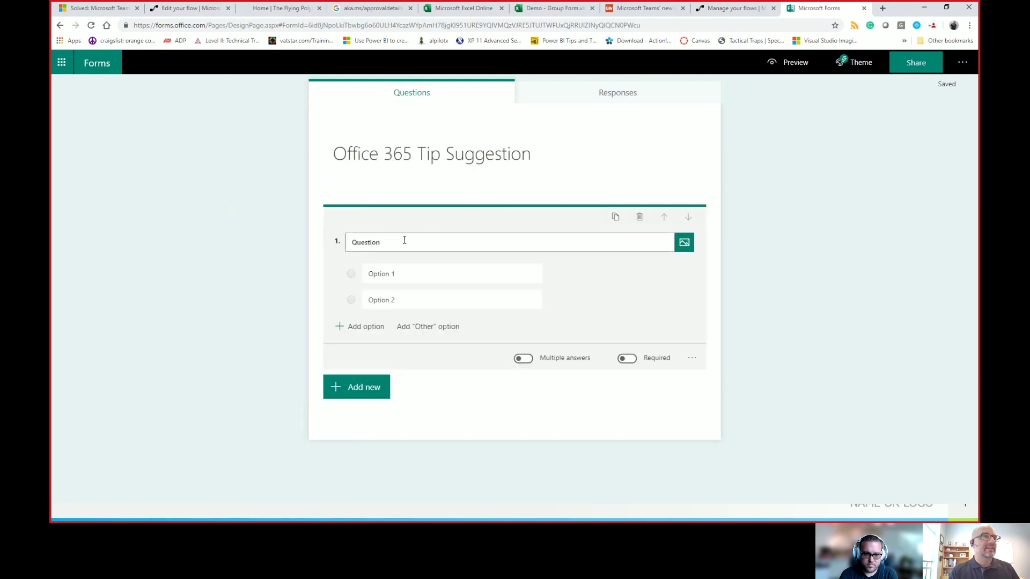
text(What is)
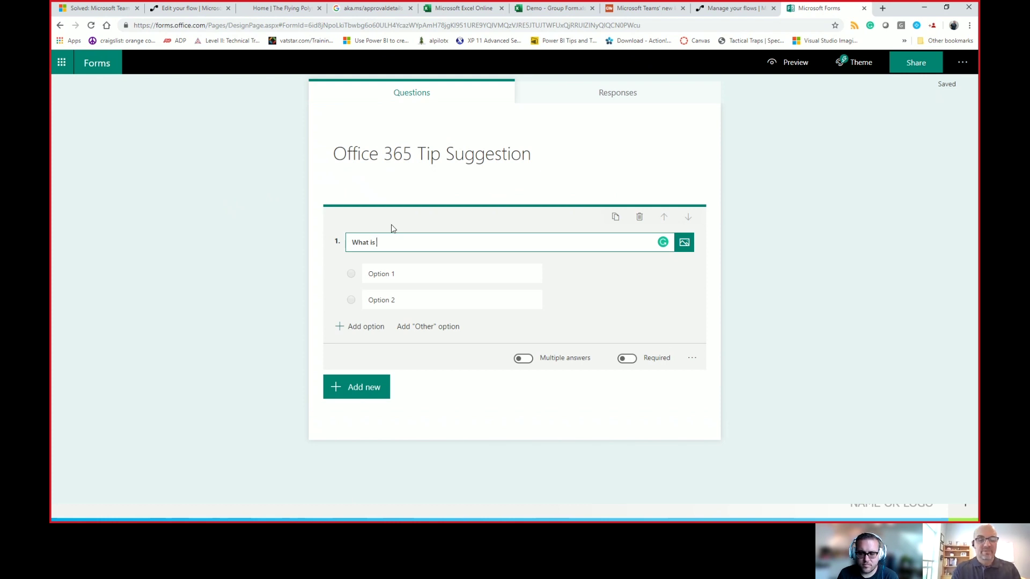
text(the Topic)
key(Tab)
Step: Give the topic question the options Excel, Teams, PowerPoint and Word
text(Excel)
key(Tab)
text(Teams)
key(Tab)
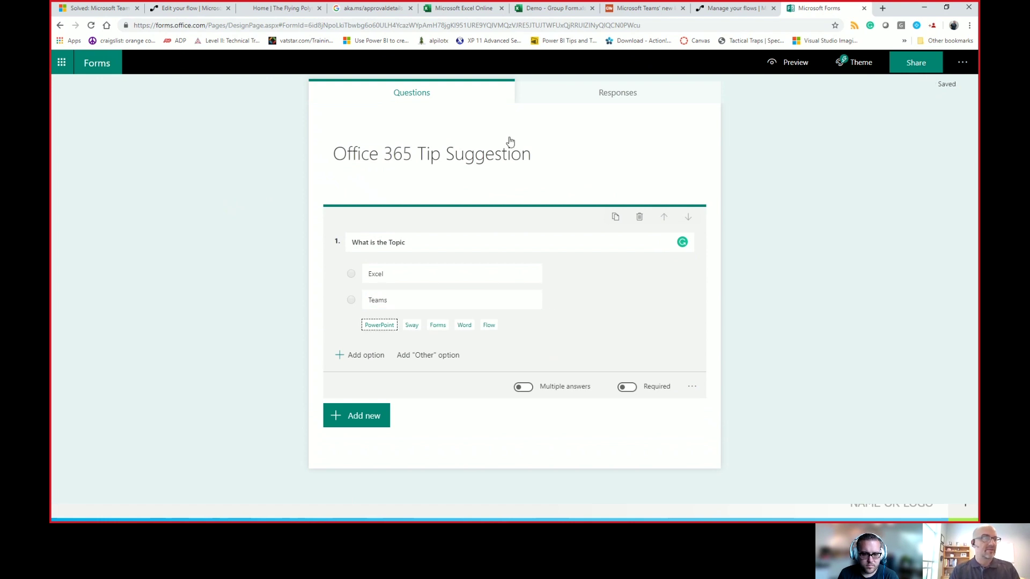
click(390, 328)
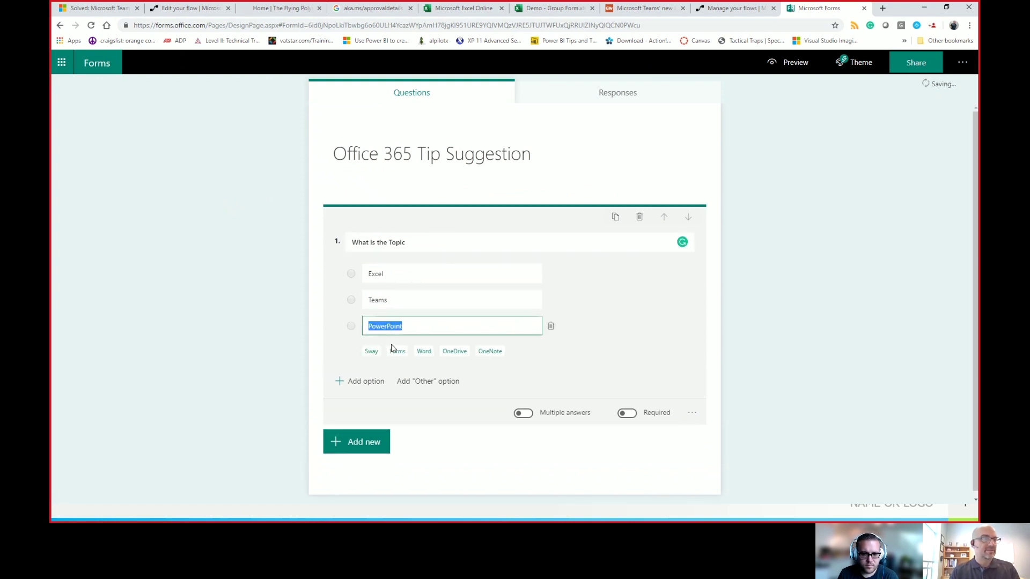
click(424, 351)
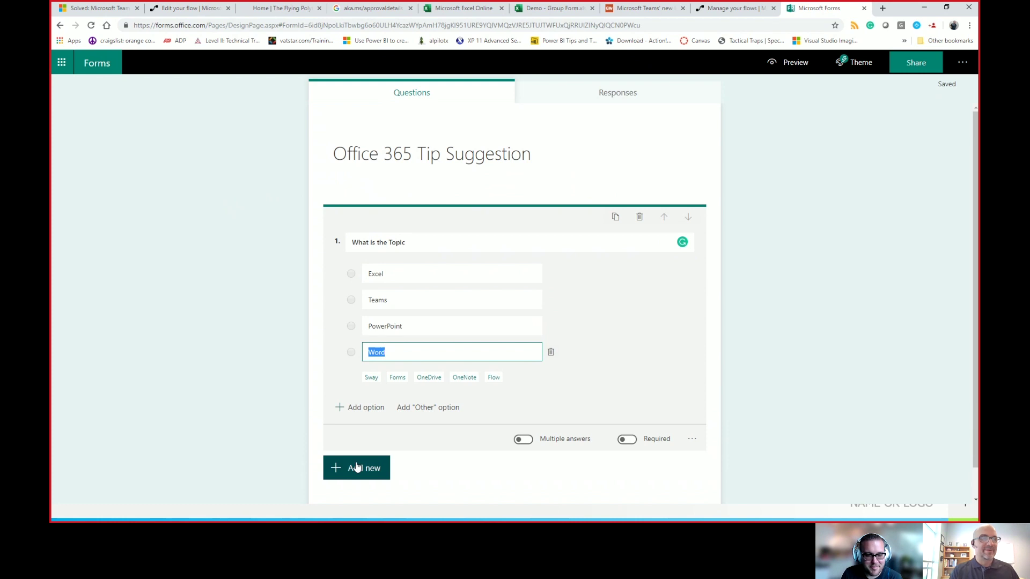
click(371, 473)
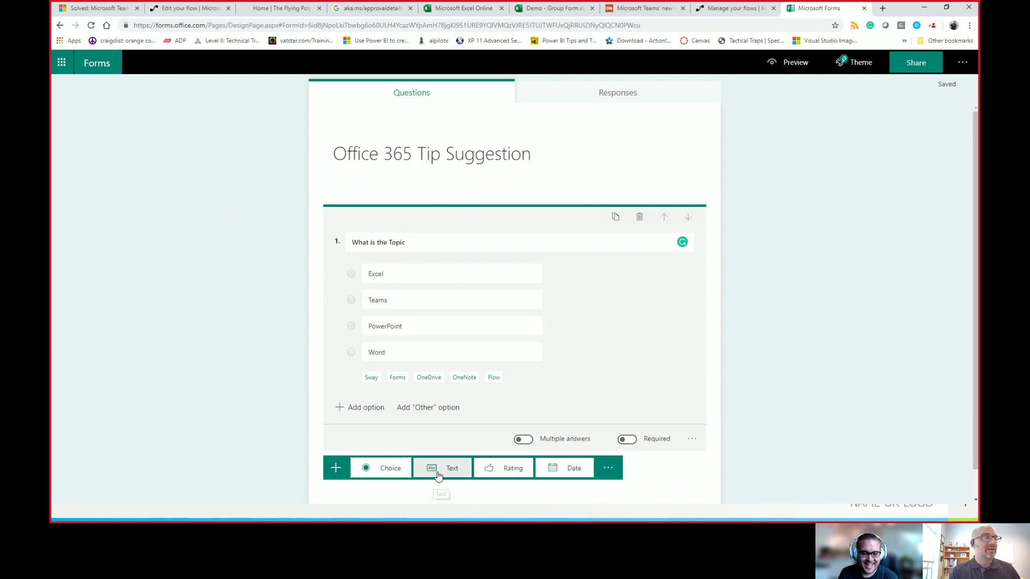
Step: Add a text question titled 'What's your Tip?'
click(434, 475)
click(398, 349)
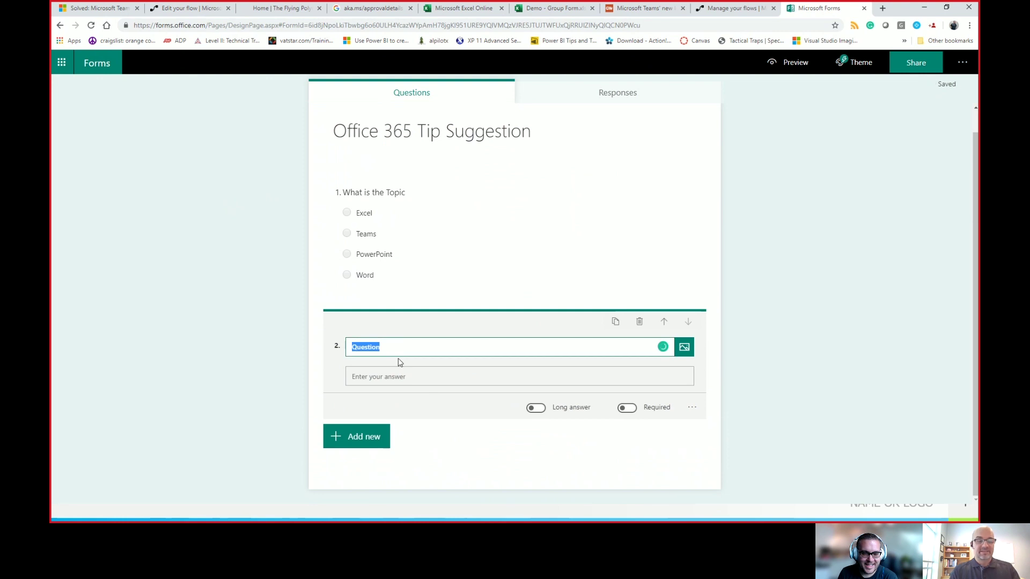
text('s your Tip?)
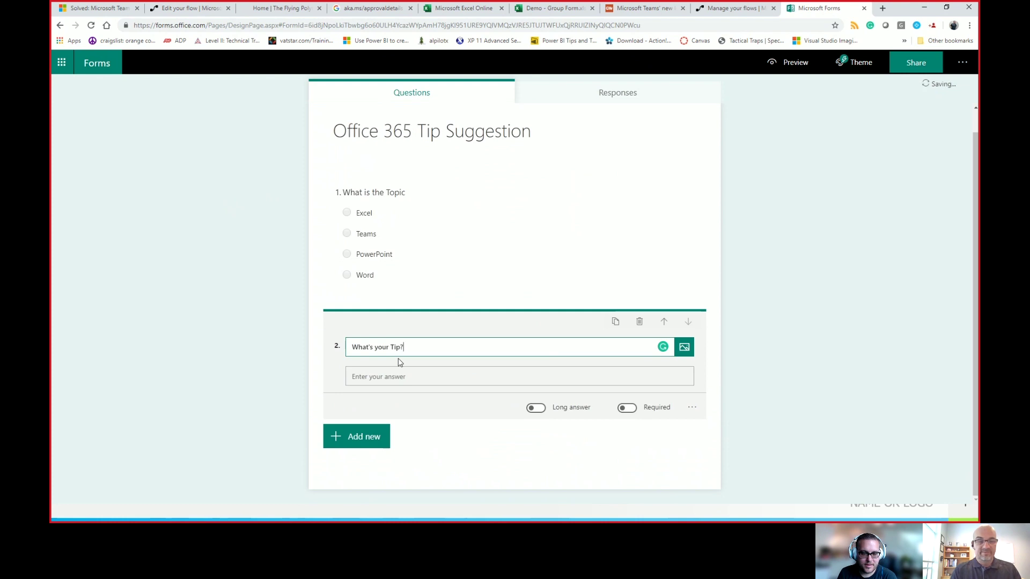
Step: Add a third text question 'Article URL', then preview the form
click(343, 445)
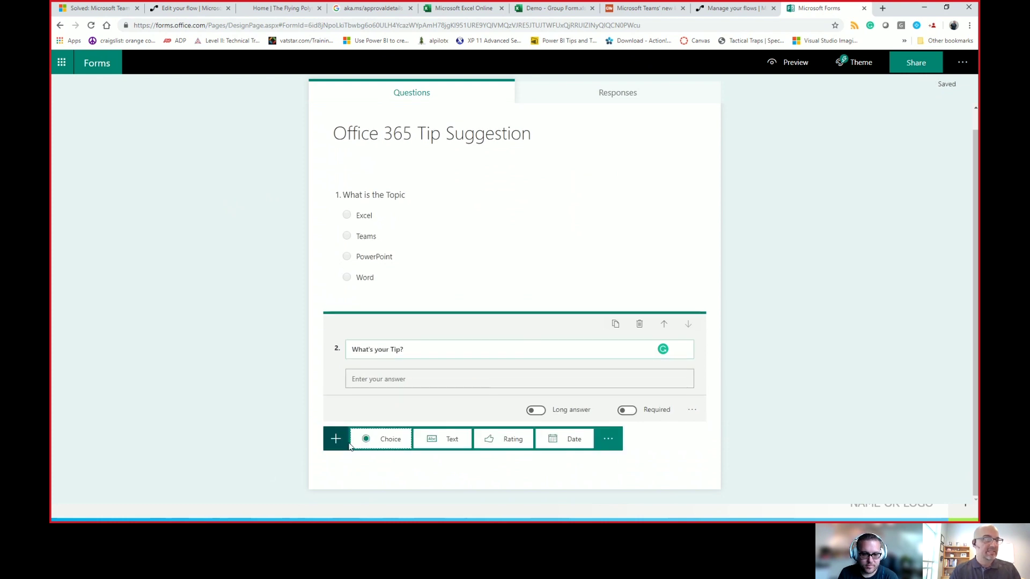
click(434, 448)
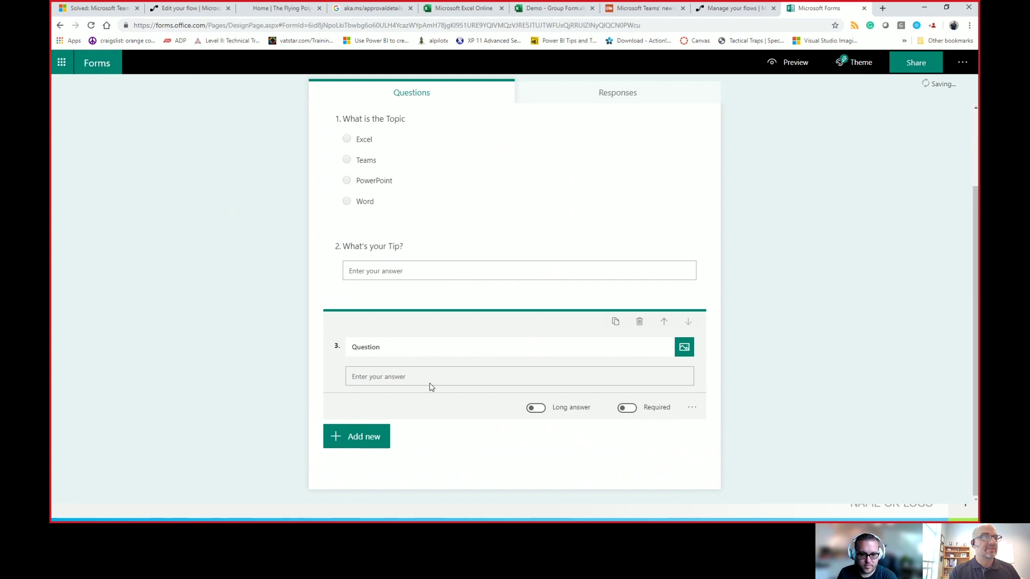
click(409, 351)
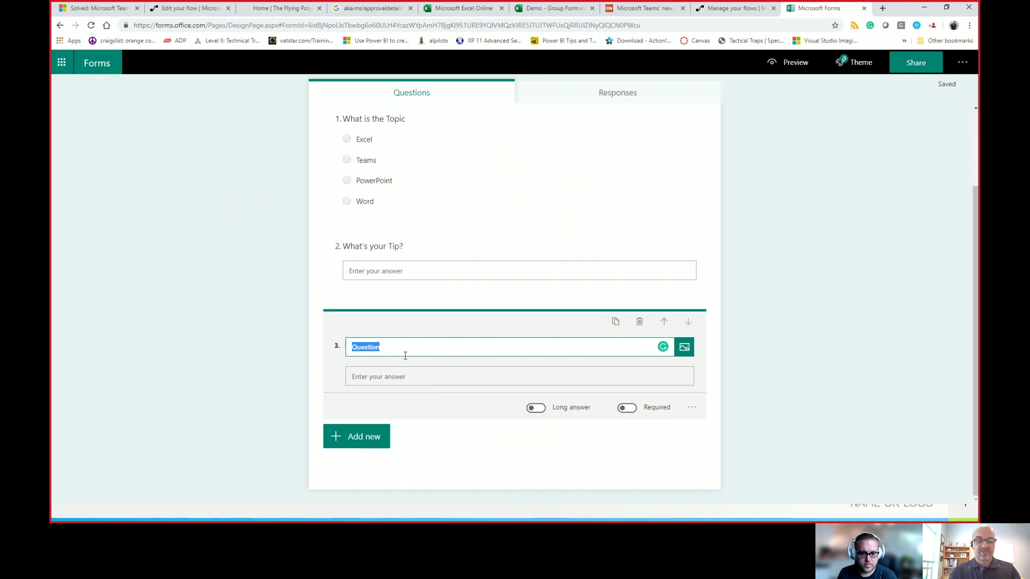
text(Article URL)
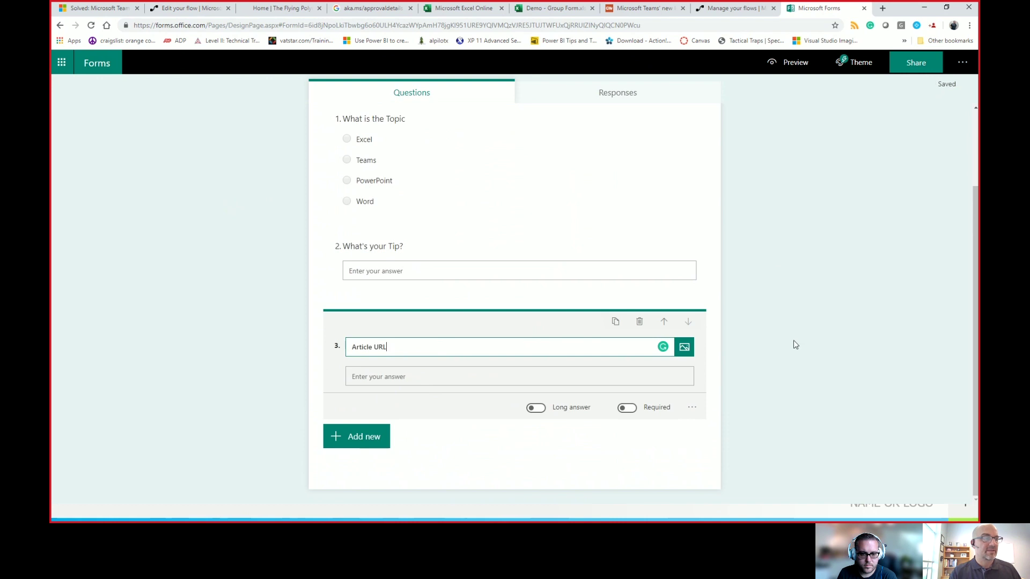
scroll(606, 222, up, 2)
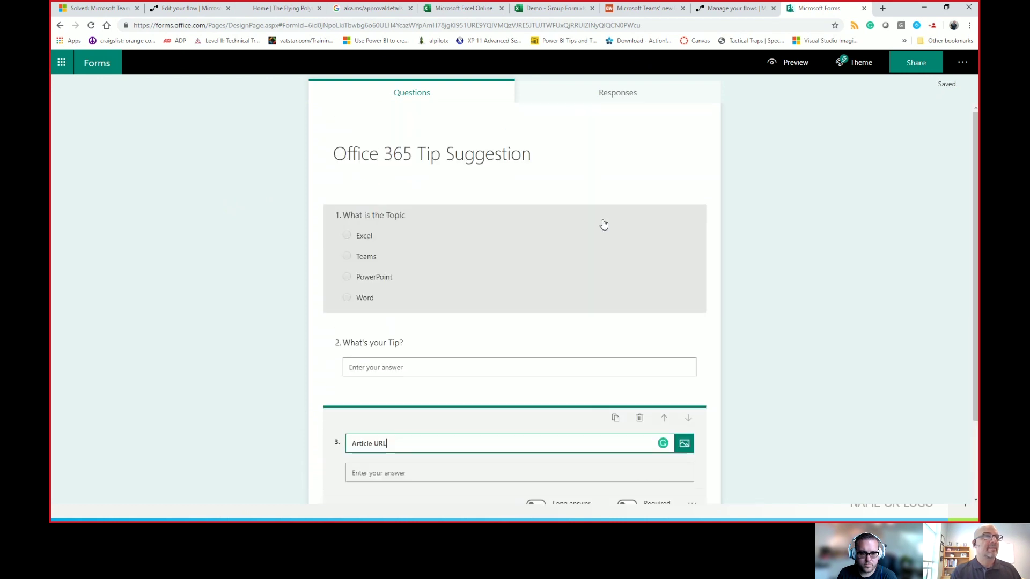
click(745, 322)
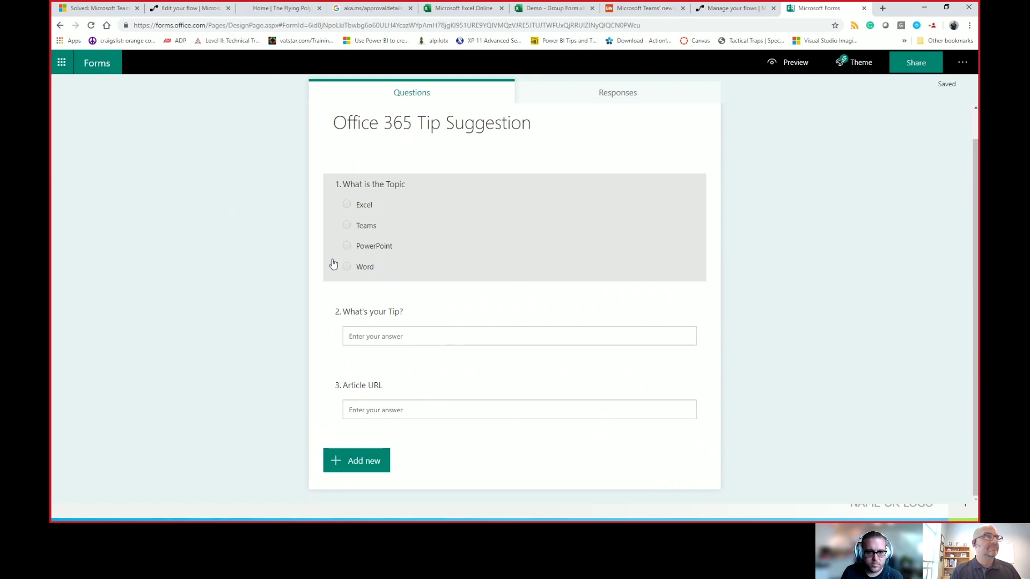
scroll(504, 223, up, 1)
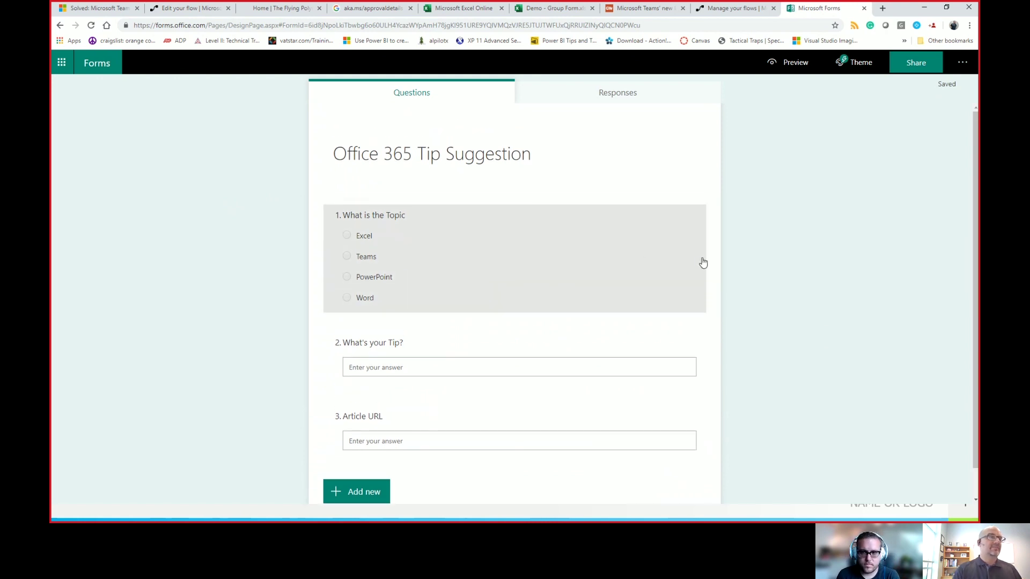
click(775, 66)
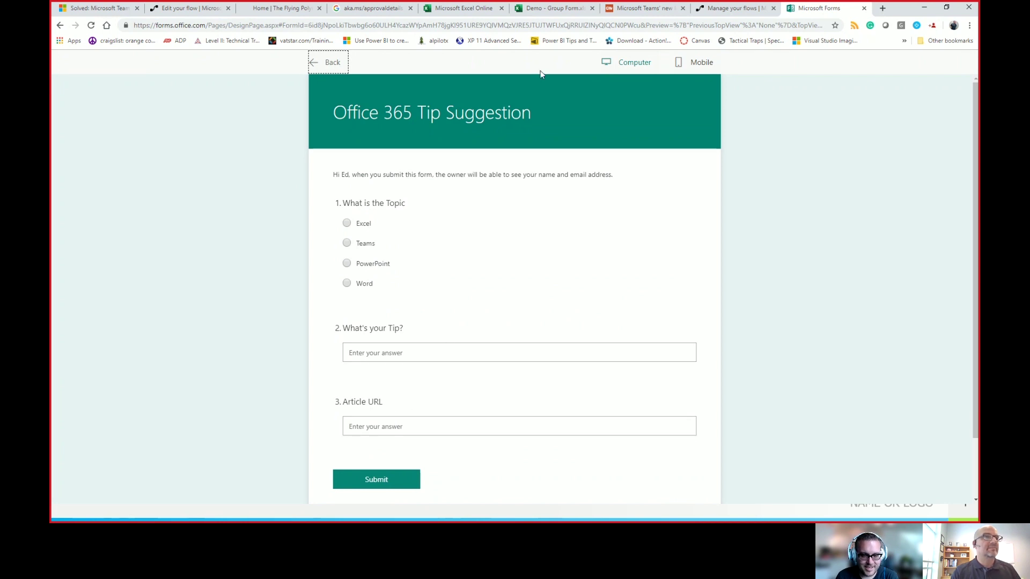
Step: Go back from the preview to editing the three-question Office 365 Tip Suggestion form
click(326, 62)
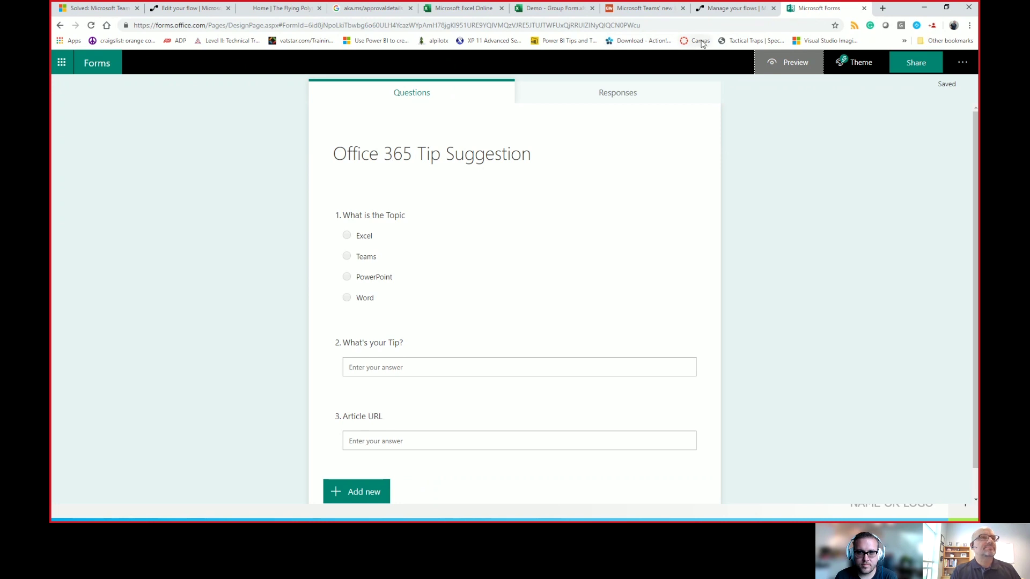
Step: Start a new blank instant flow, skipping the naming dialog
click(722, 12)
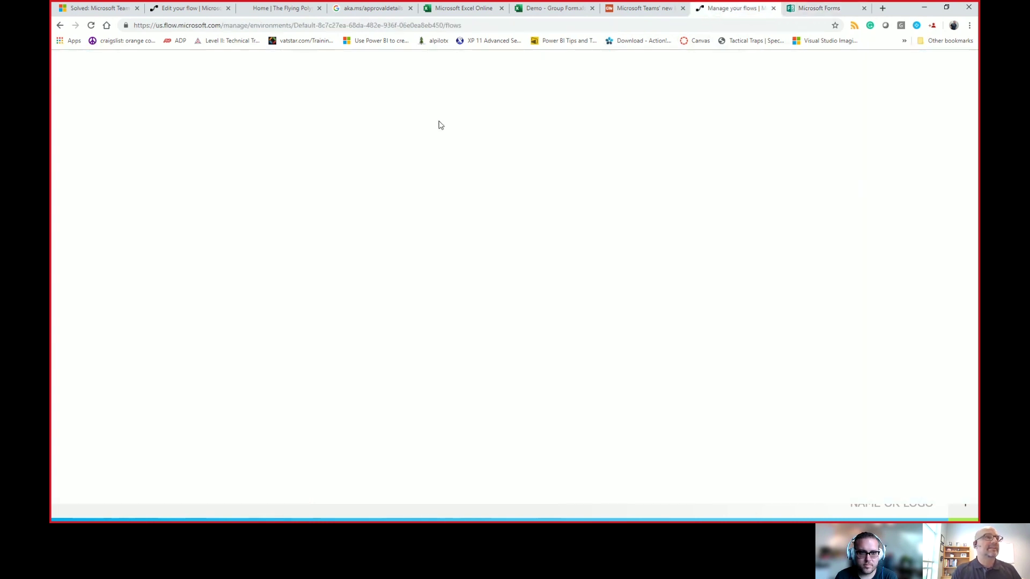
click(198, 81)
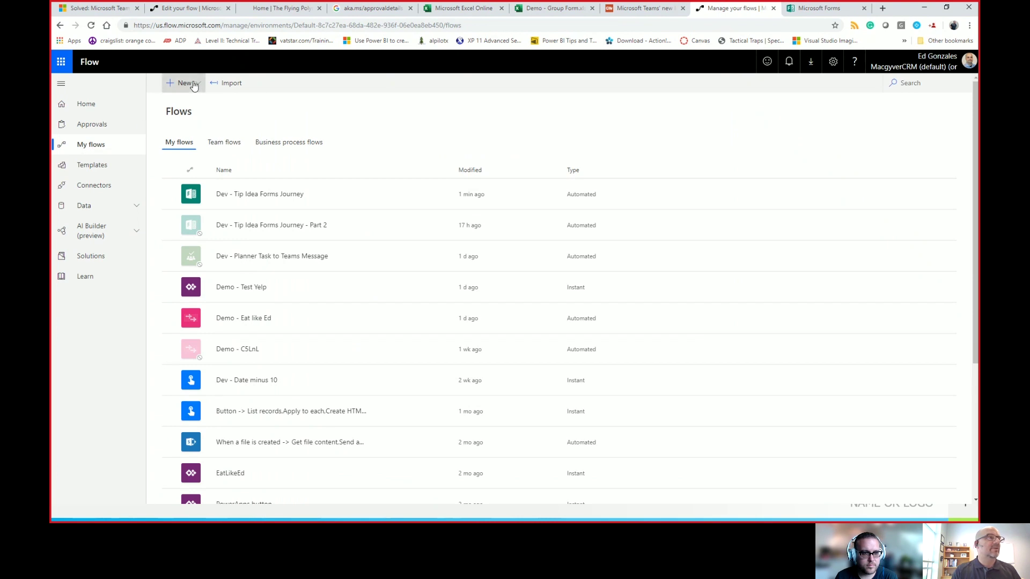
click(197, 146)
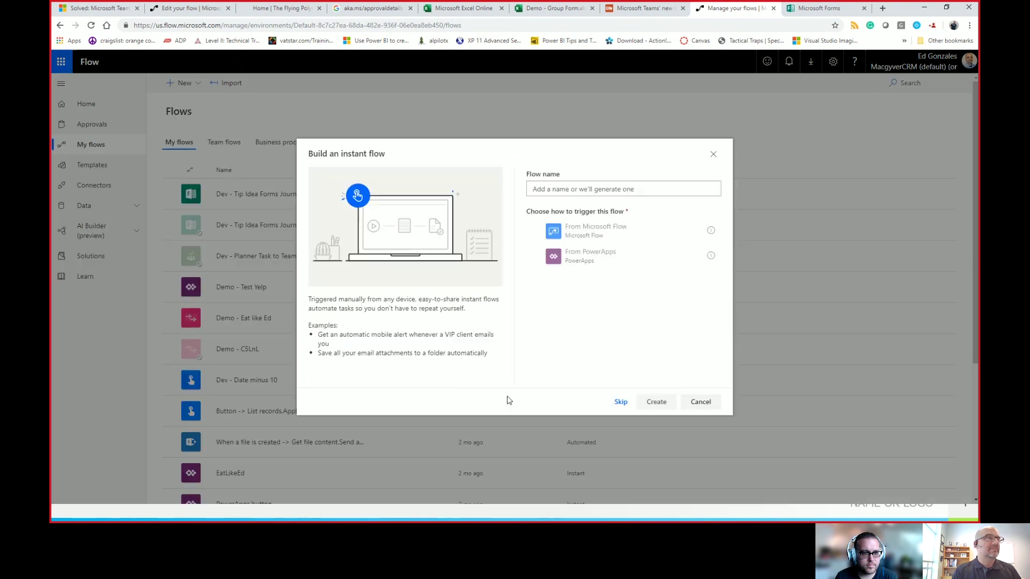
click(620, 402)
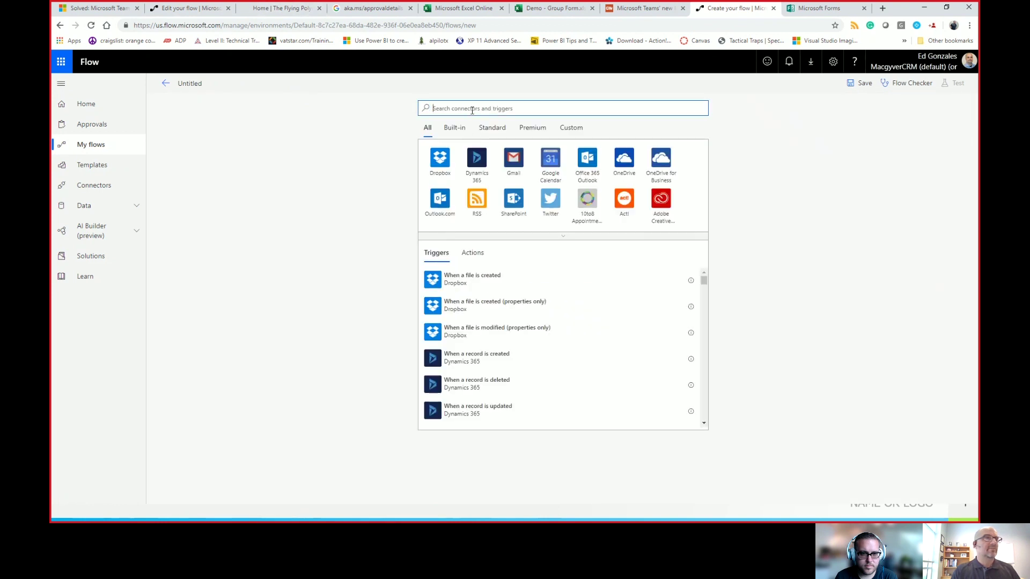
Step: Add the Microsoft Forms trigger 'When a new response is submitted' with a custom Form Id value
text(forms)
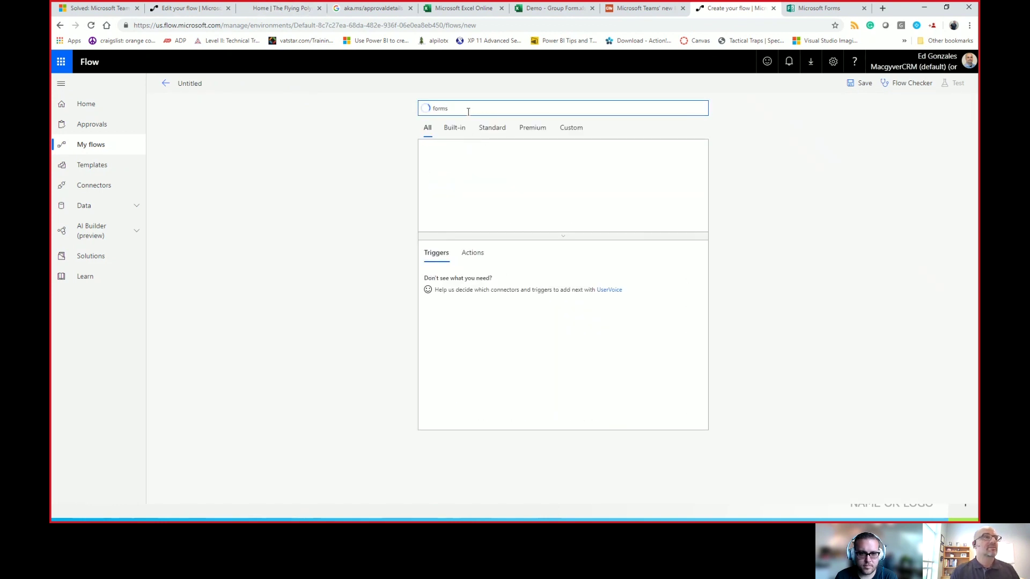
click(494, 161)
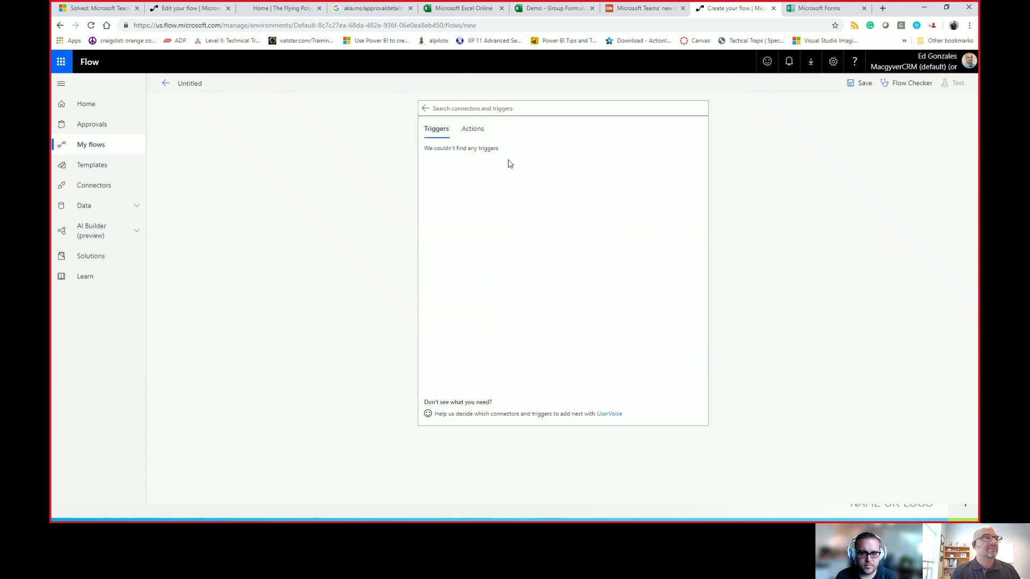
click(458, 162)
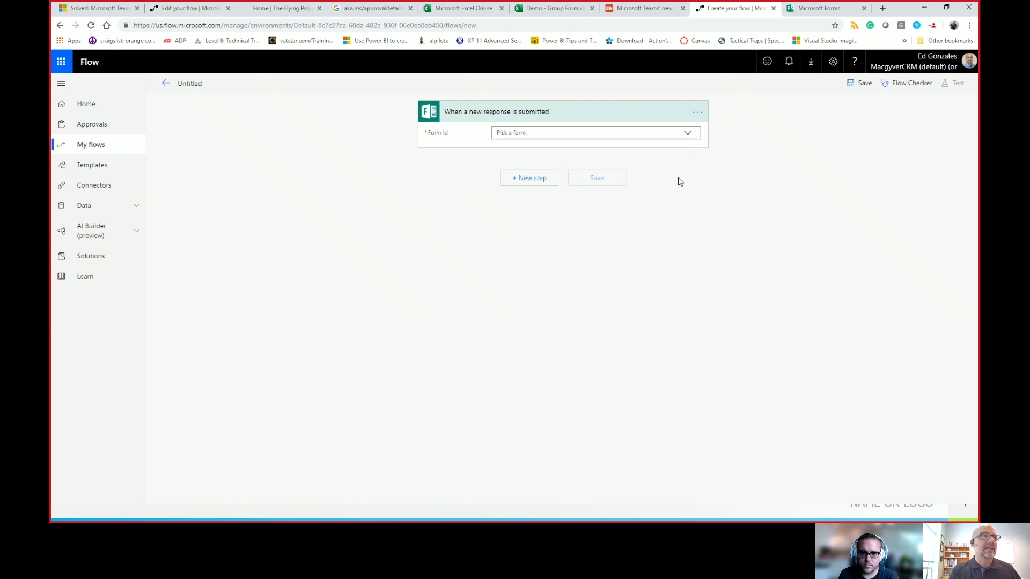
click(692, 139)
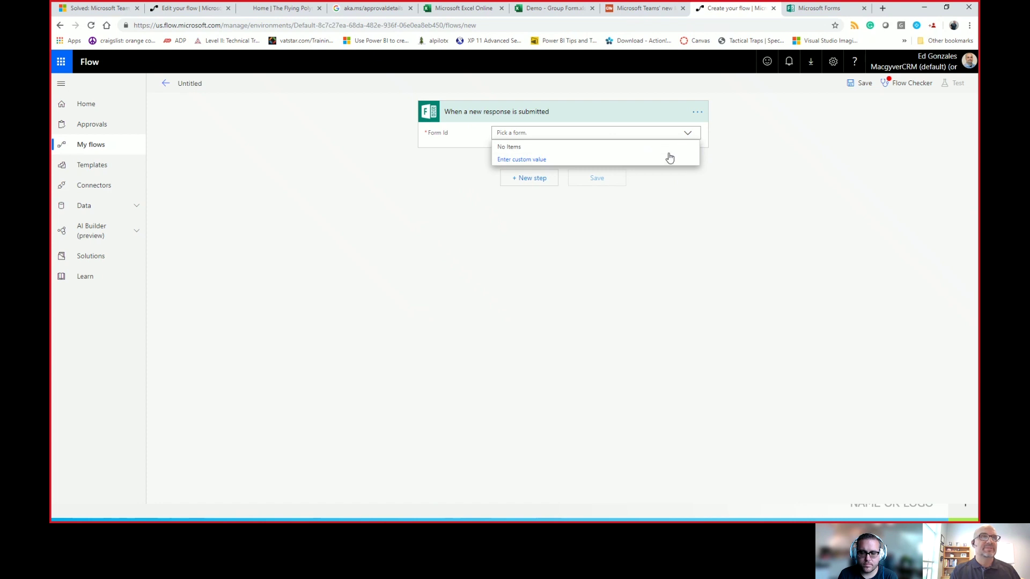
click(583, 162)
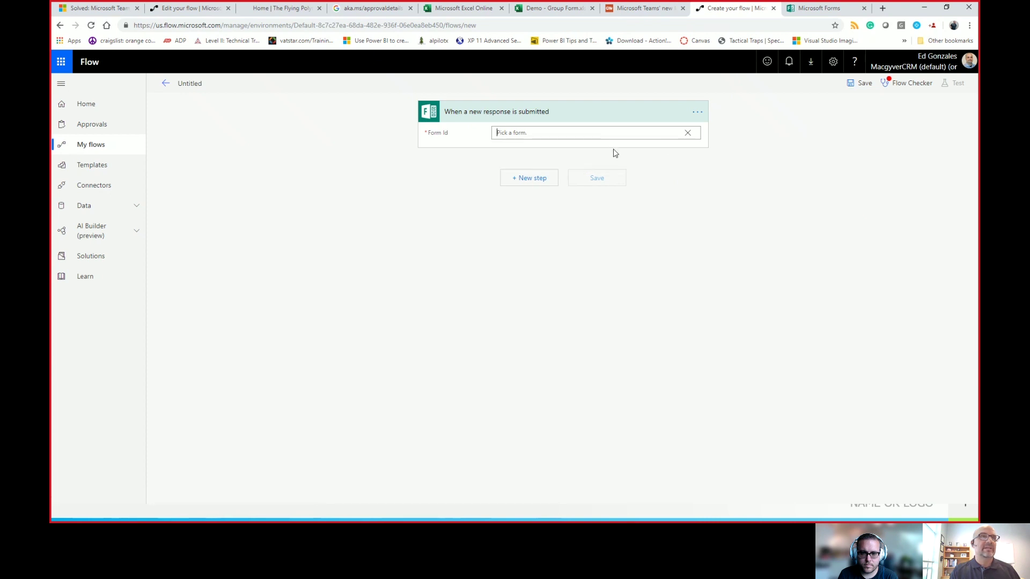
click(807, 9)
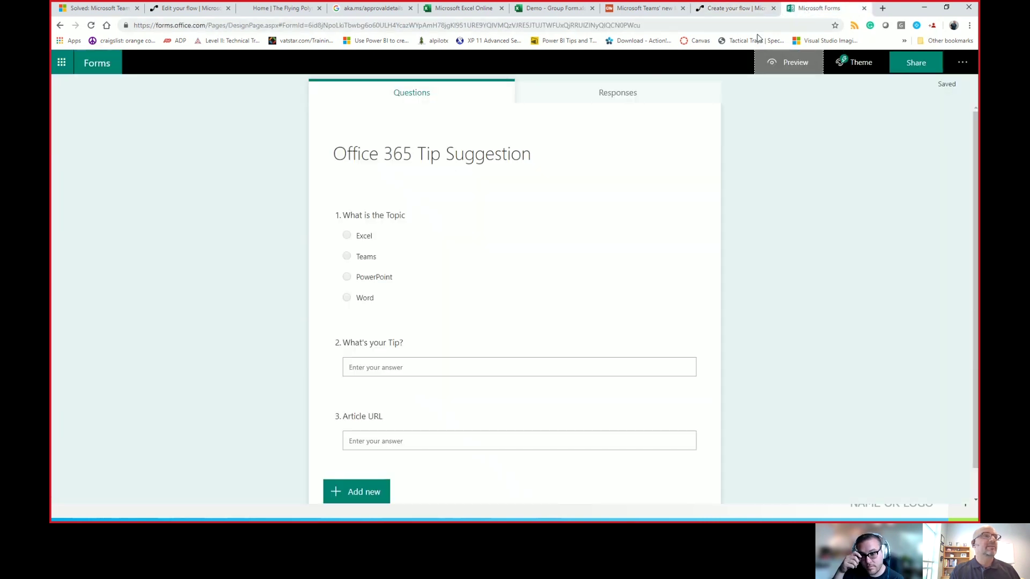
Step: Select the FormId value in the form's page address for copying
click(296, 26)
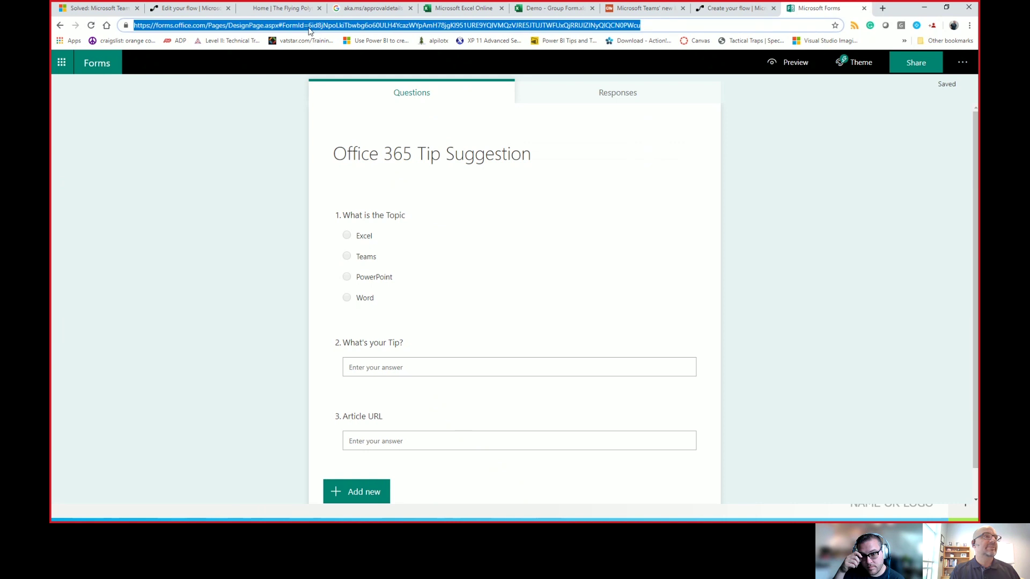
click(285, 25)
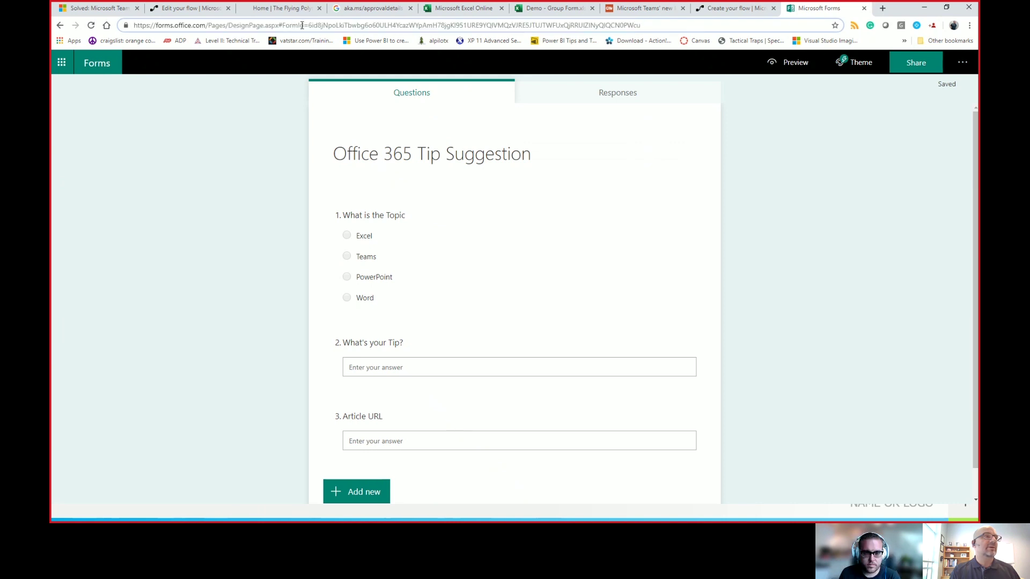
drag(308, 25, 643, 25)
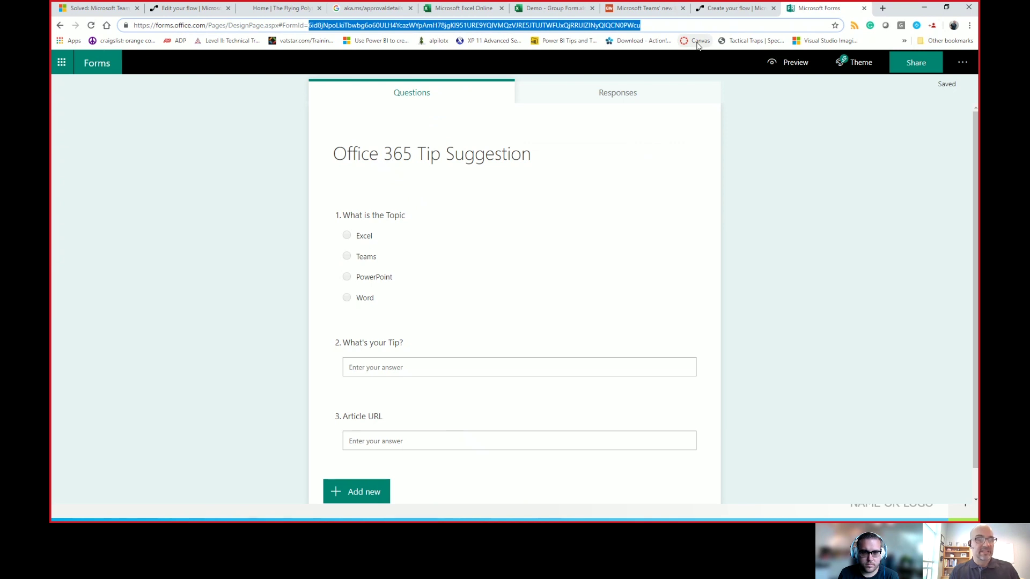
Step: Paste the copied form ID into the trigger's Form Id field
click(710, 9)
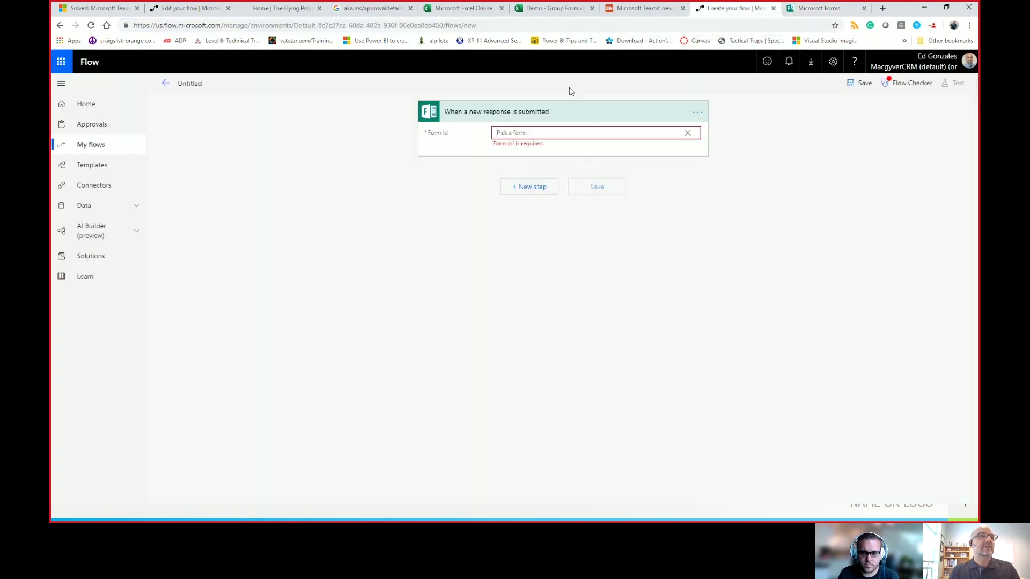
click(553, 133)
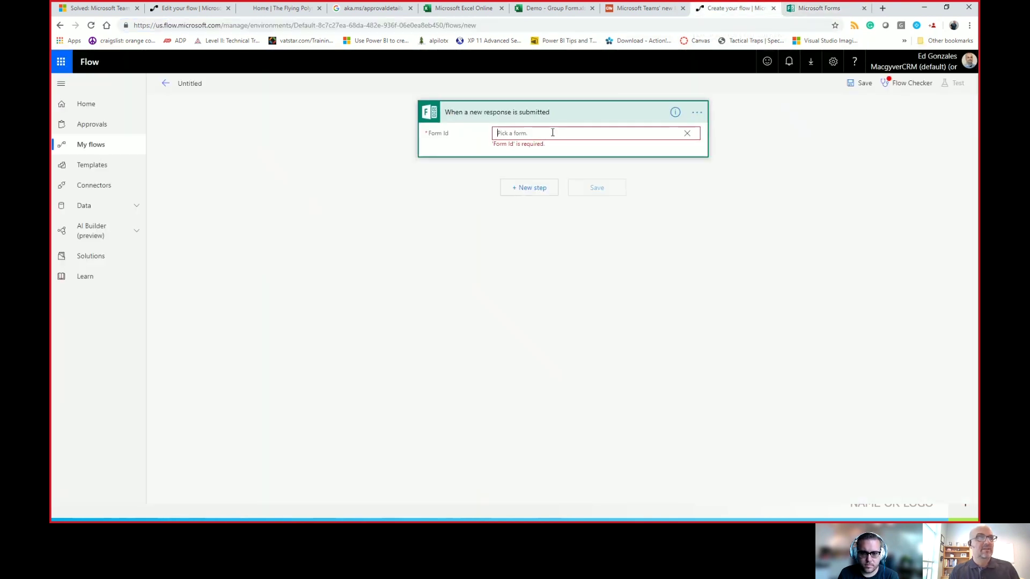
text(6id8jNpoLkiTbwbg6c50ULH4YcazWYpAmH78jgKl951URE9YQlVMQzVJRE5JTUJTWFUxQjRRUlZINyQlQCN0PWcu)
click(641, 246)
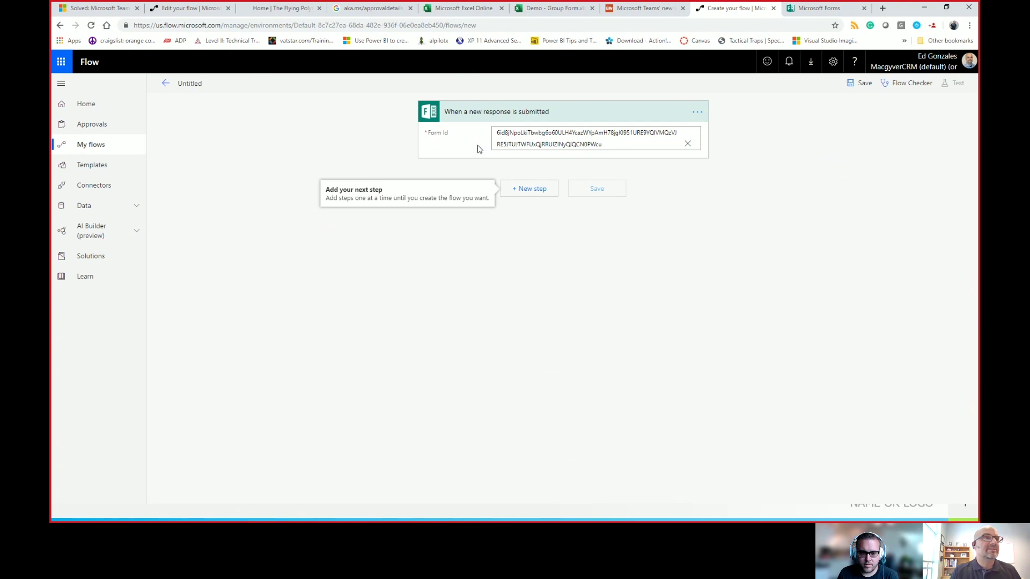
click(540, 192)
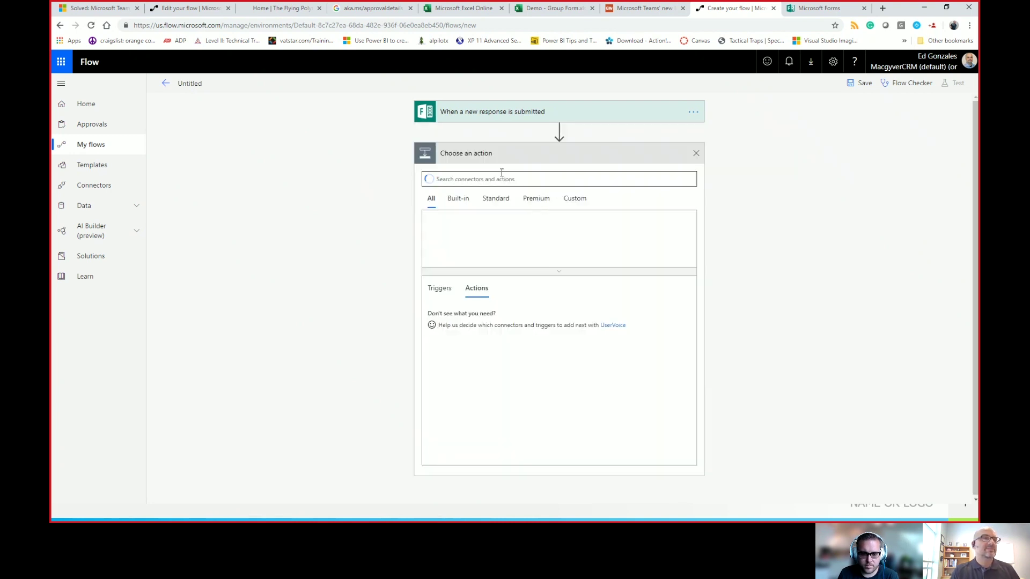
Step: Add Get response details with the pasted Form Id and the trigger's Response Id
text(forms)
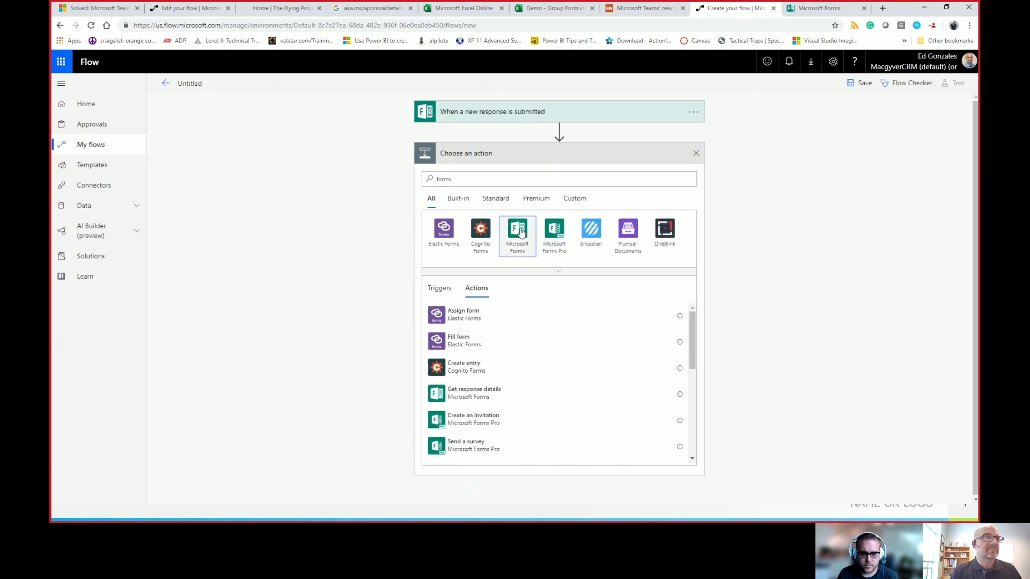
click(519, 234)
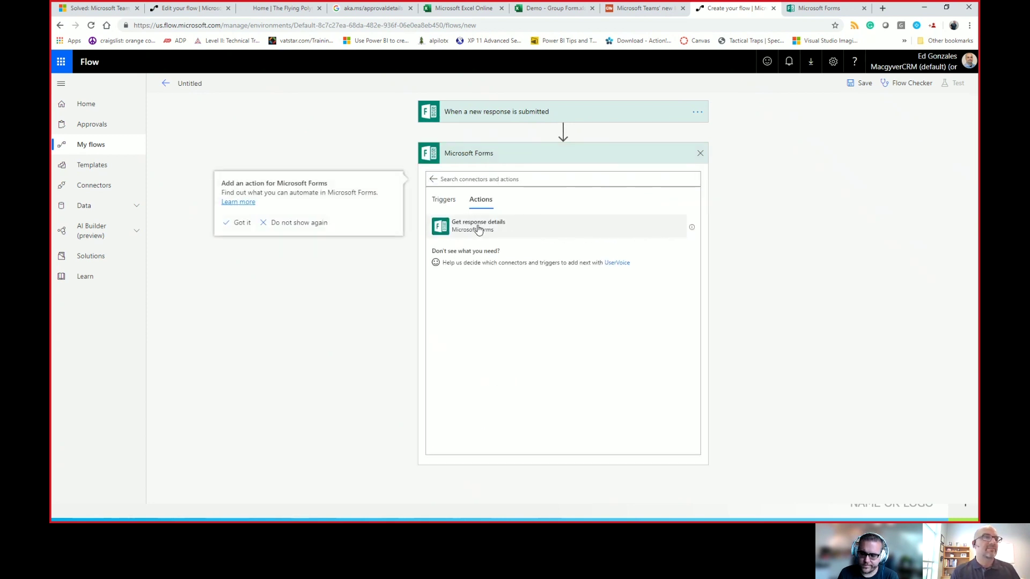
click(479, 231)
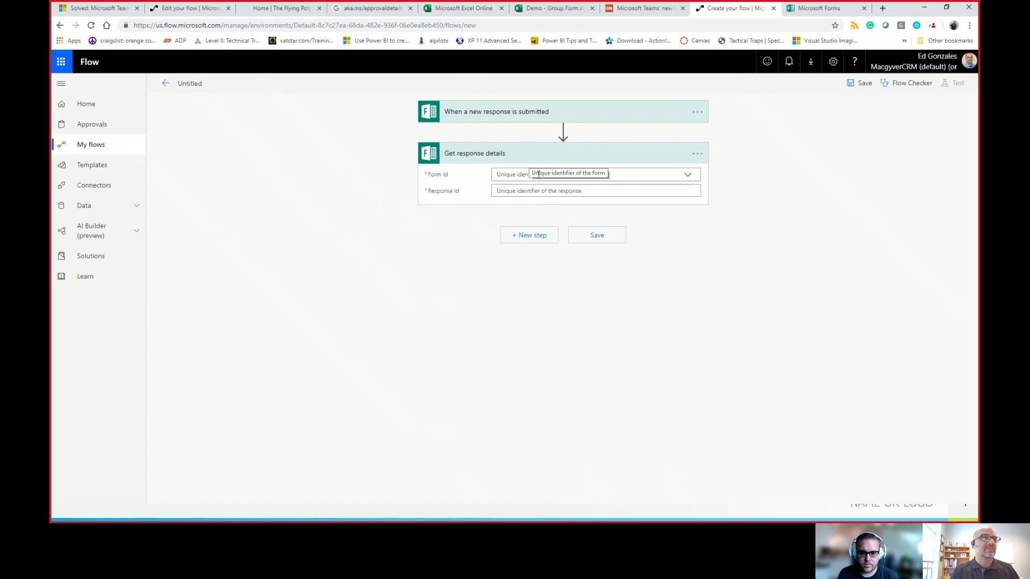
click(511, 175)
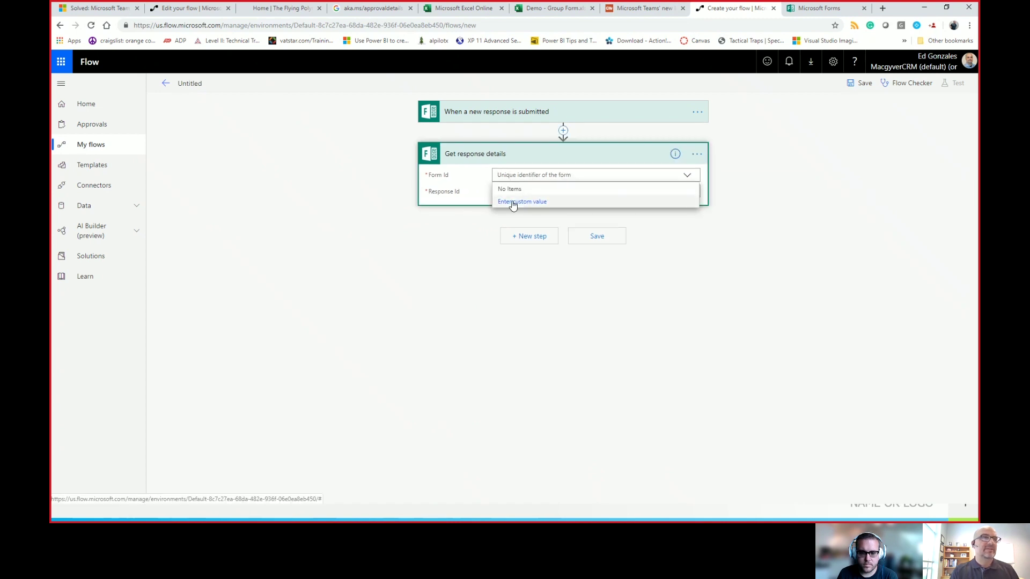
click(512, 202)
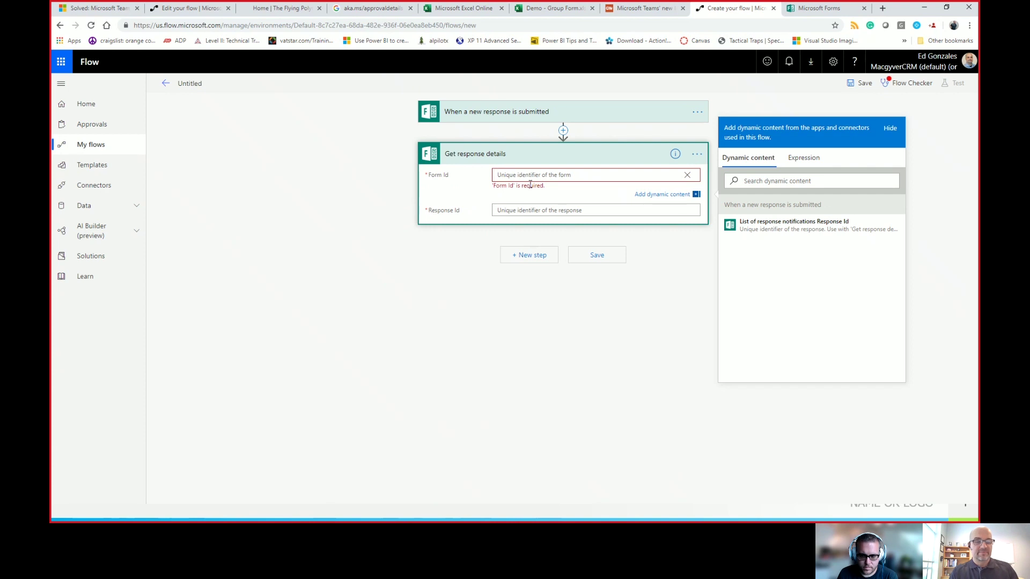
text(6id8jNpoLkiTbwbg6o60ULH4YcazWYpAmH78jgKl951URE9YQlVMQzVJRE5JTUJTWFUxQjRRUlZINyQlQCN0PWcu)
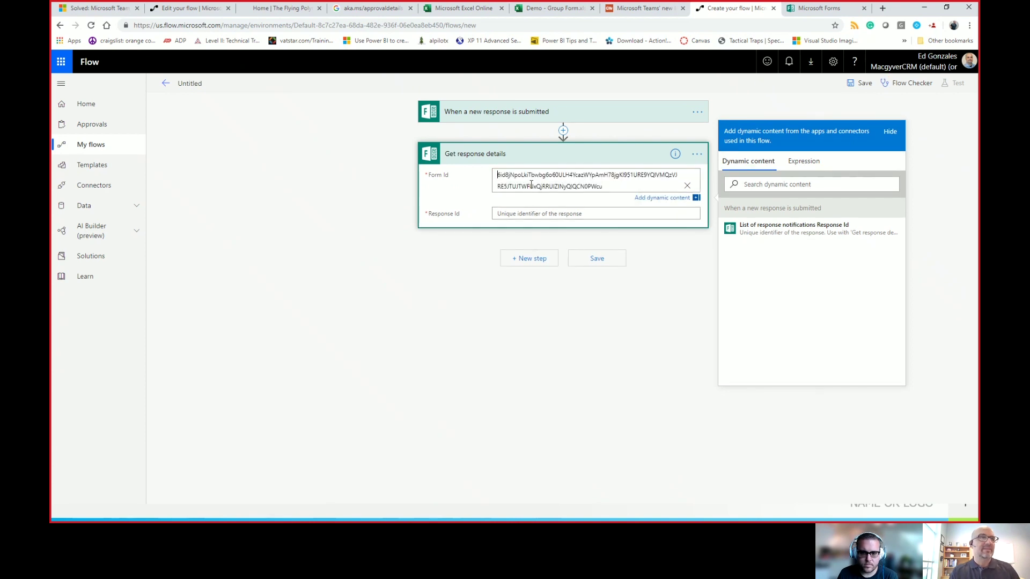
click(522, 214)
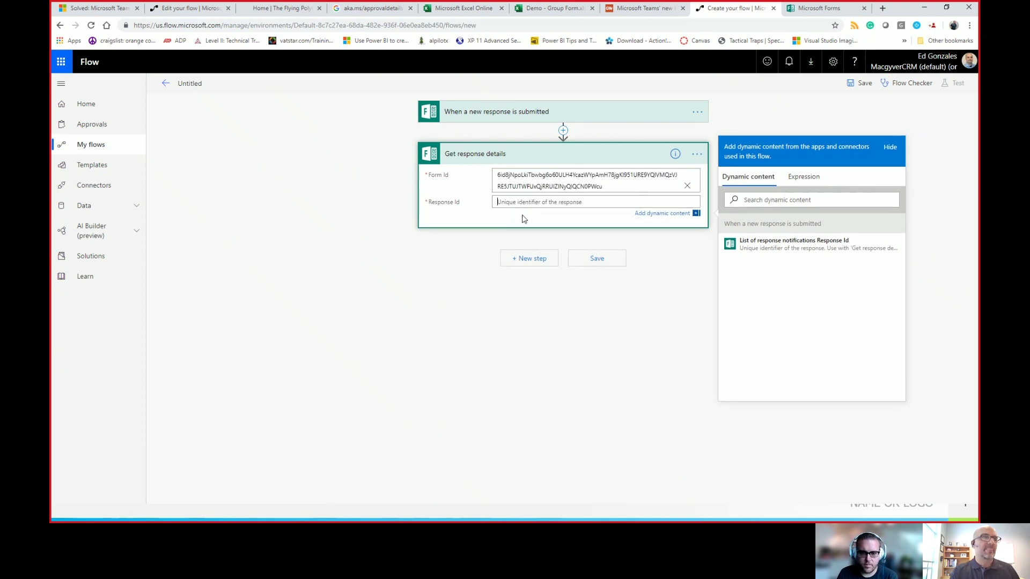
click(750, 251)
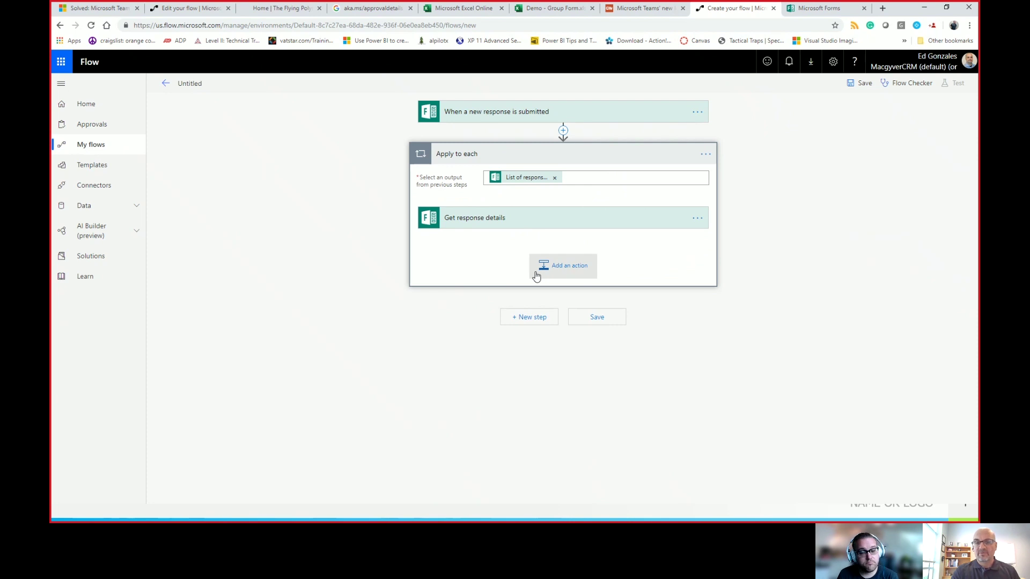
Step: Search 'email' and add Outlook's Send an email (V2) action after Get response details
click(546, 269)
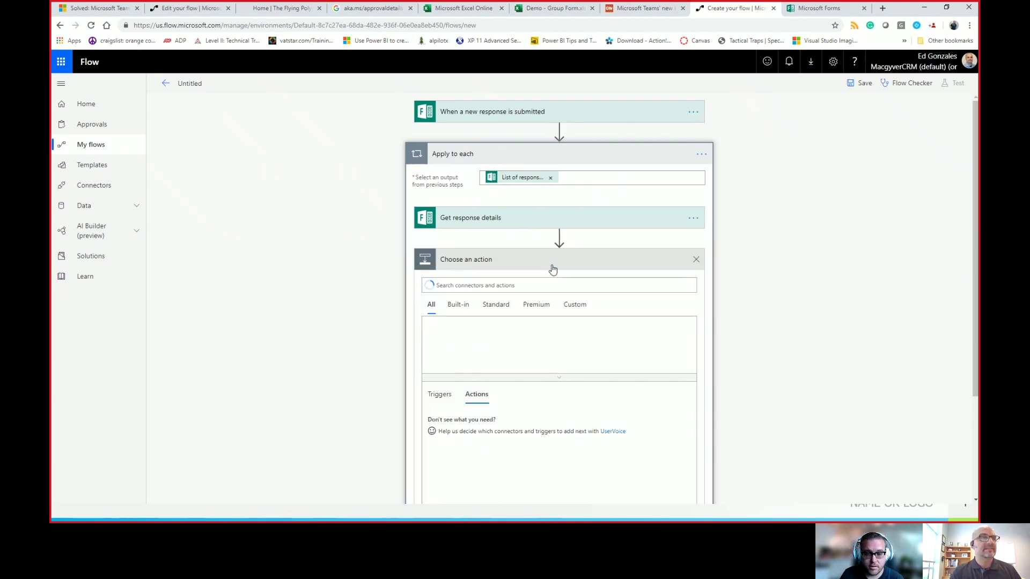
text(end e)
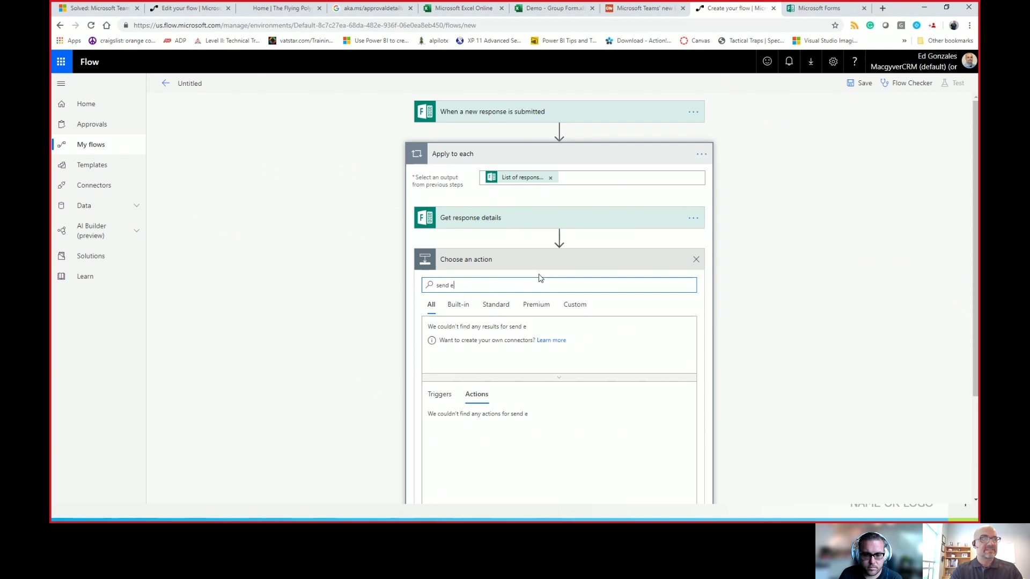
text(mail)
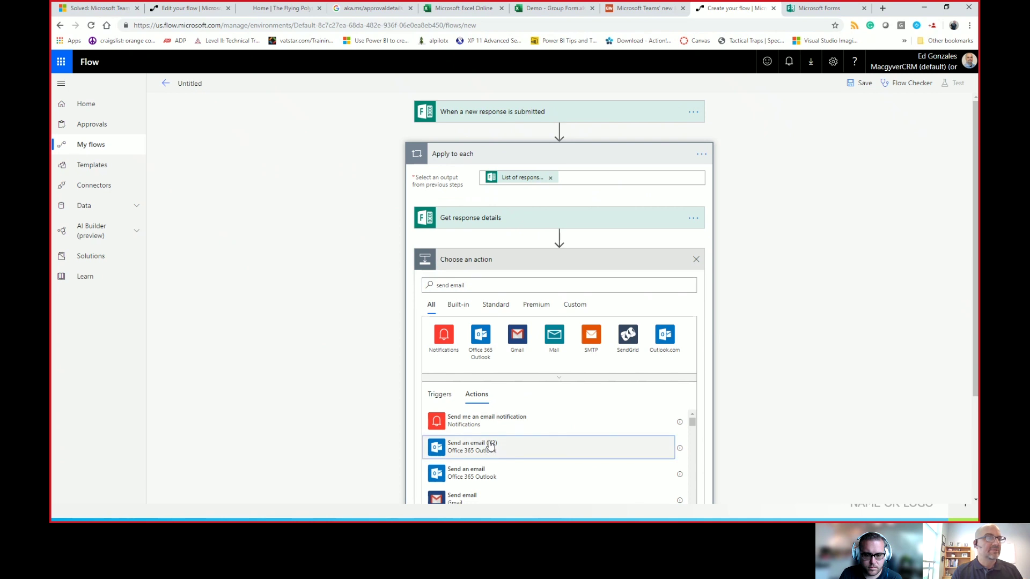
click(489, 440)
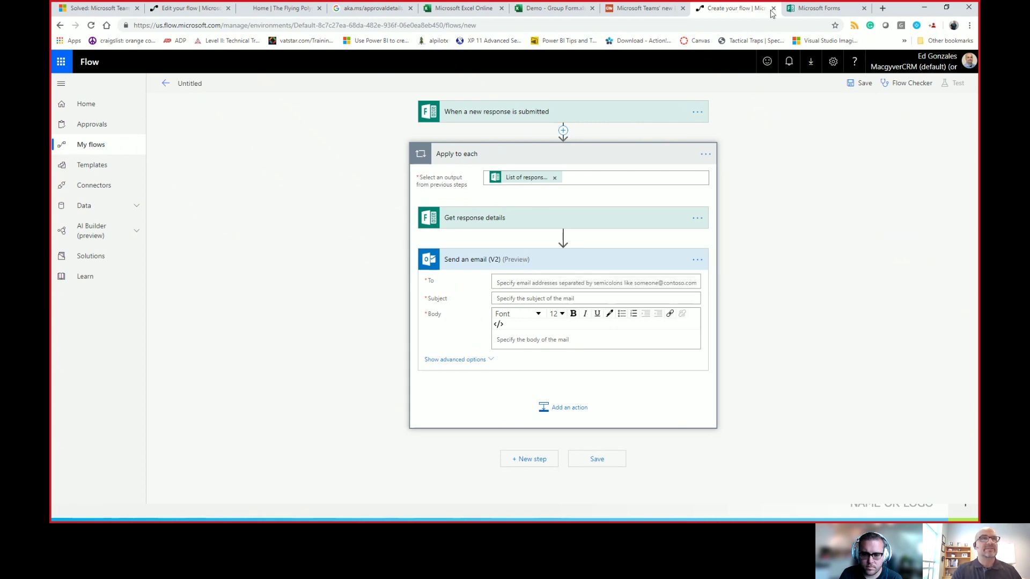
click(804, 9)
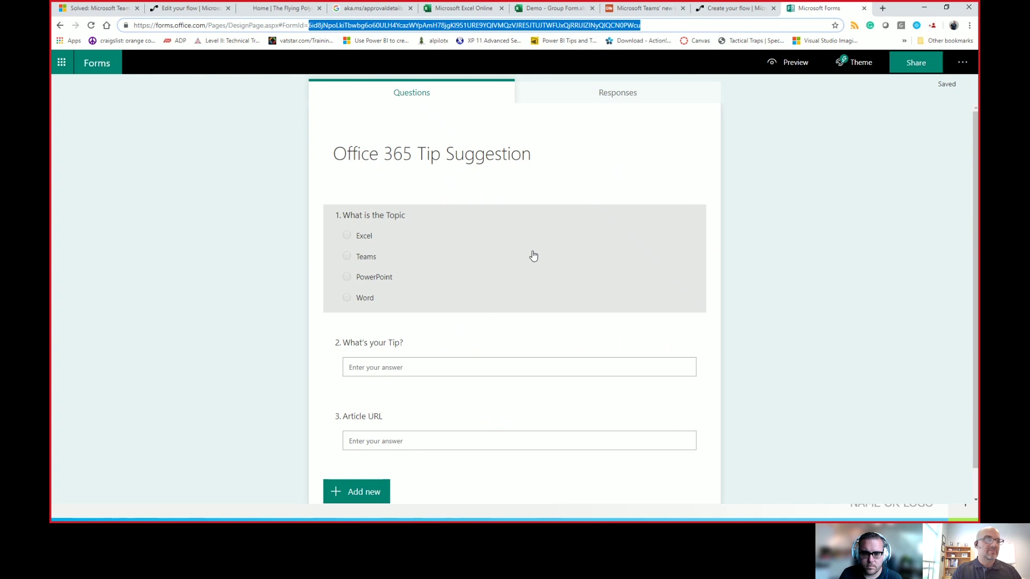
click(720, 10)
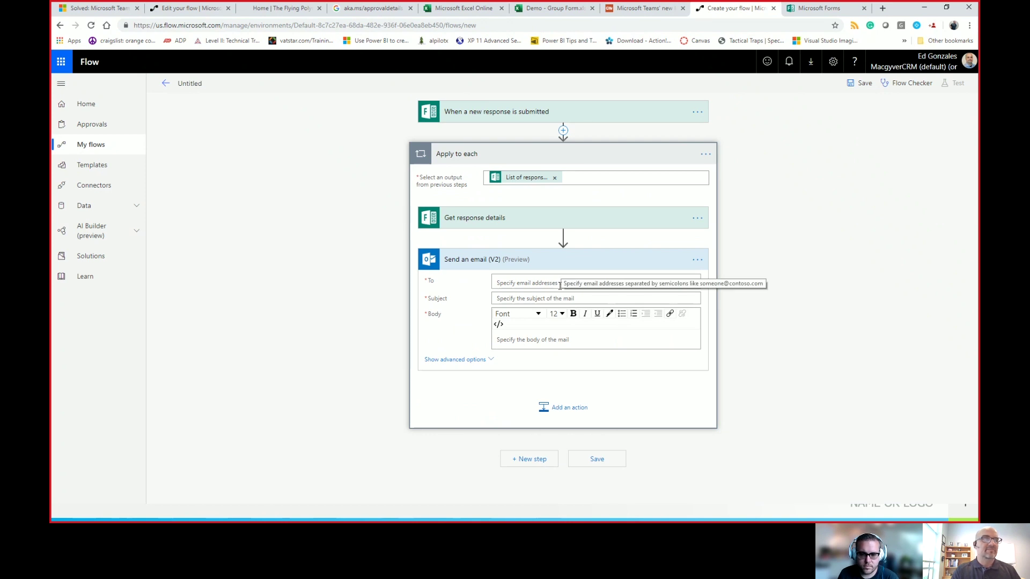
Step: Set the email's To to Responders' Email and Subject to 'Thanks for submitting'
click(559, 283)
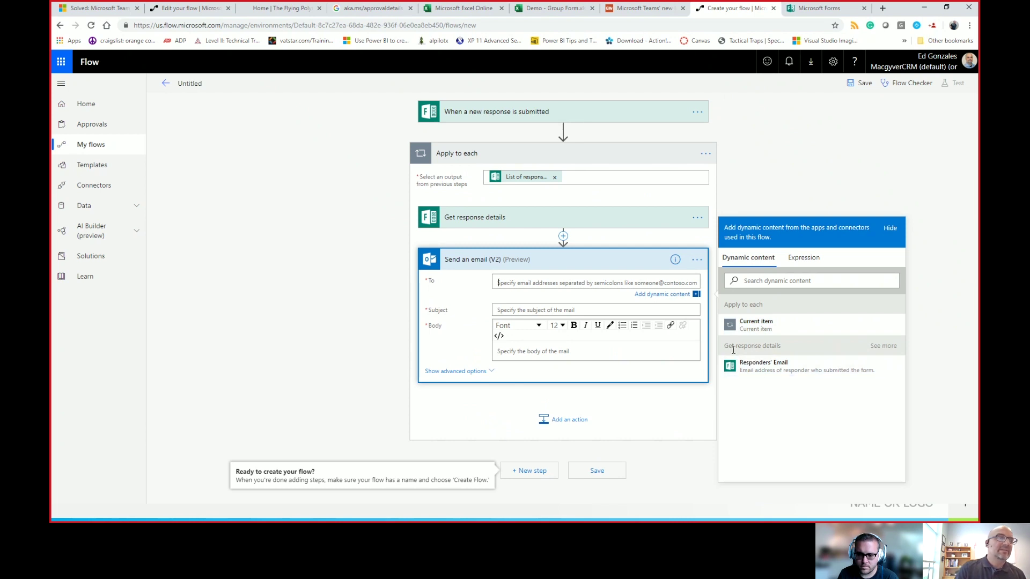
click(749, 370)
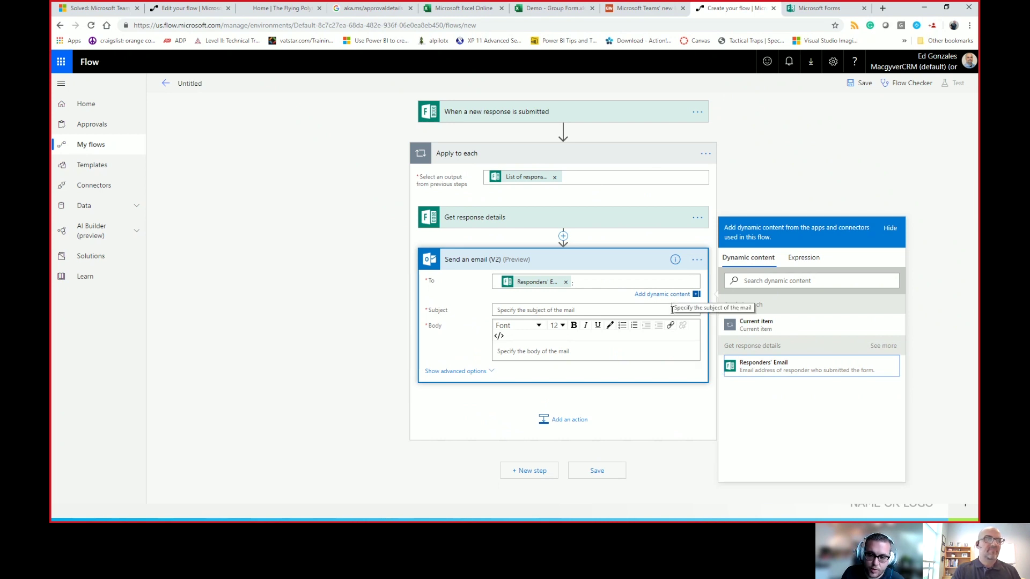
click(613, 309)
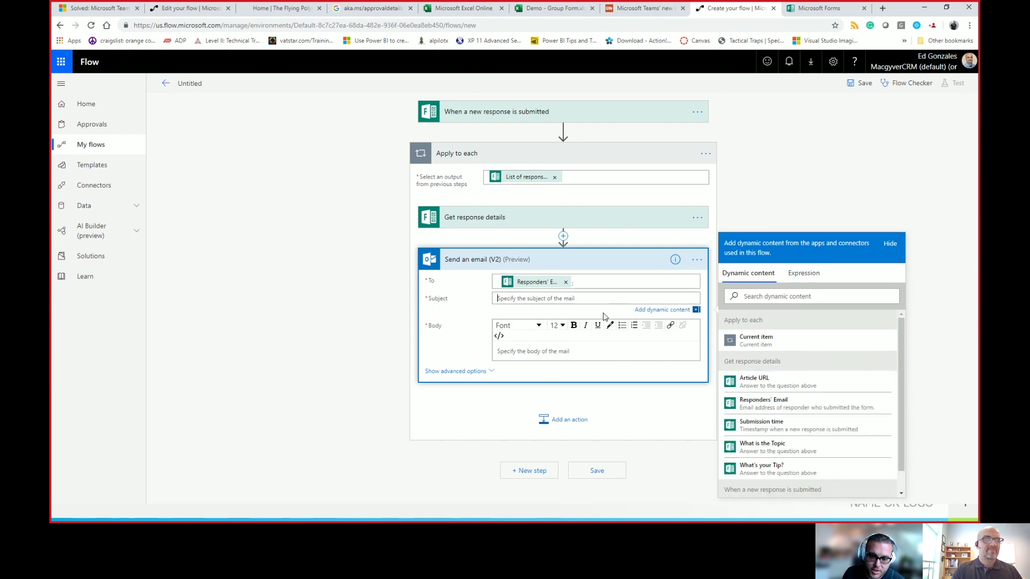
text(Thanks for submitting!)
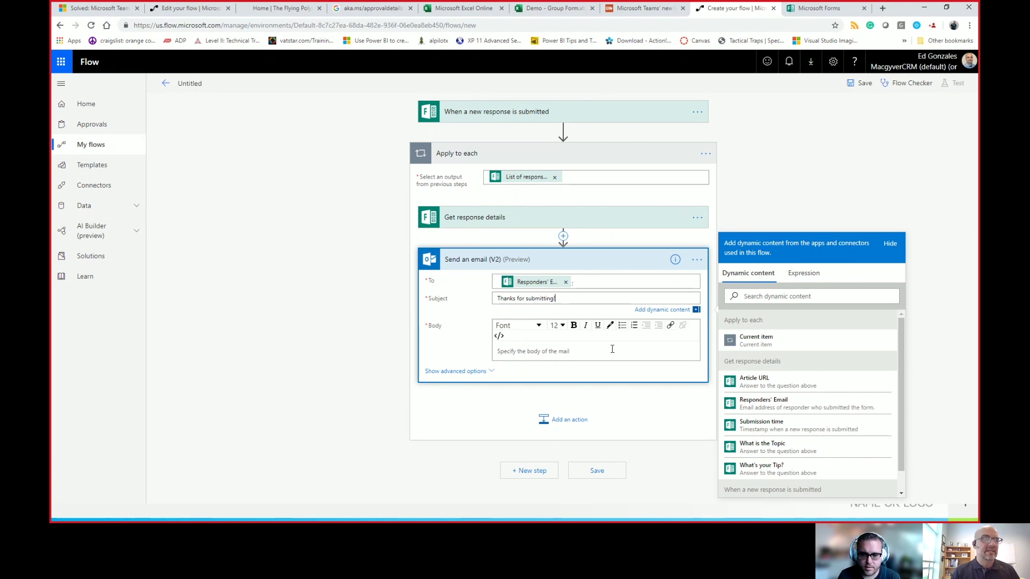
Step: Write 'Thanks for submitting the cool idea!' in the Send an email (V2) body
click(603, 350)
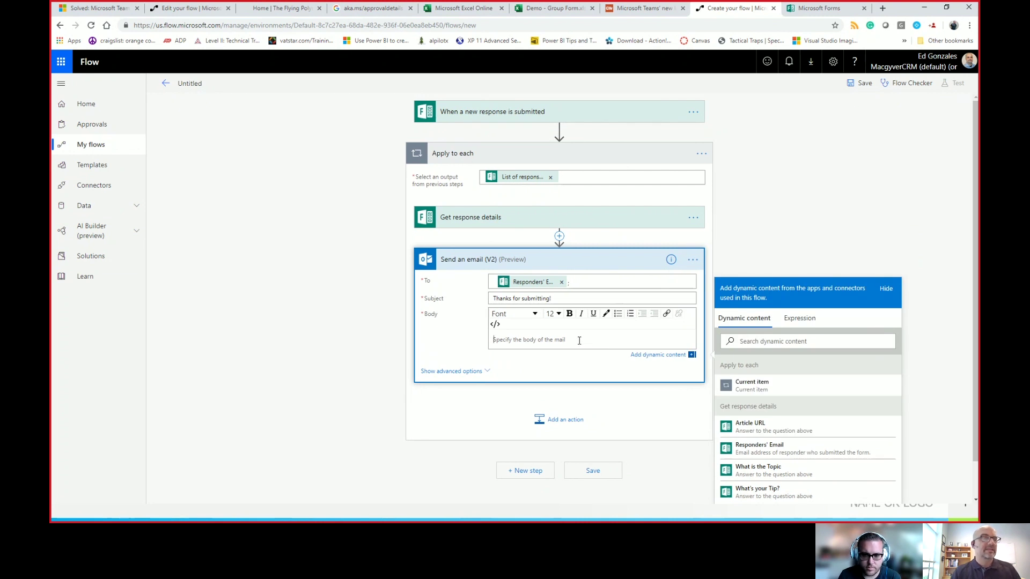
text(Thanks for su)
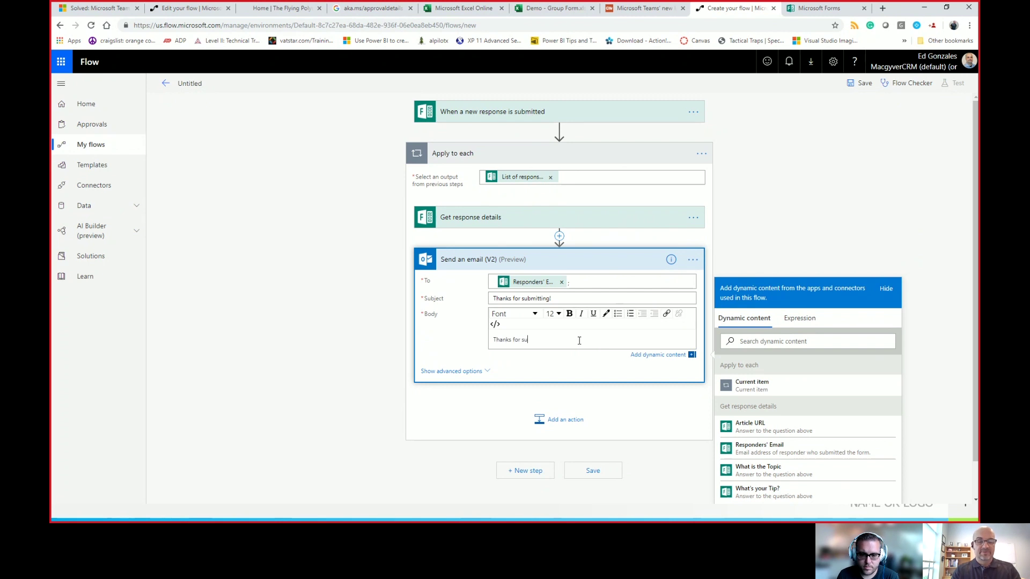
text(bmitting the cool )
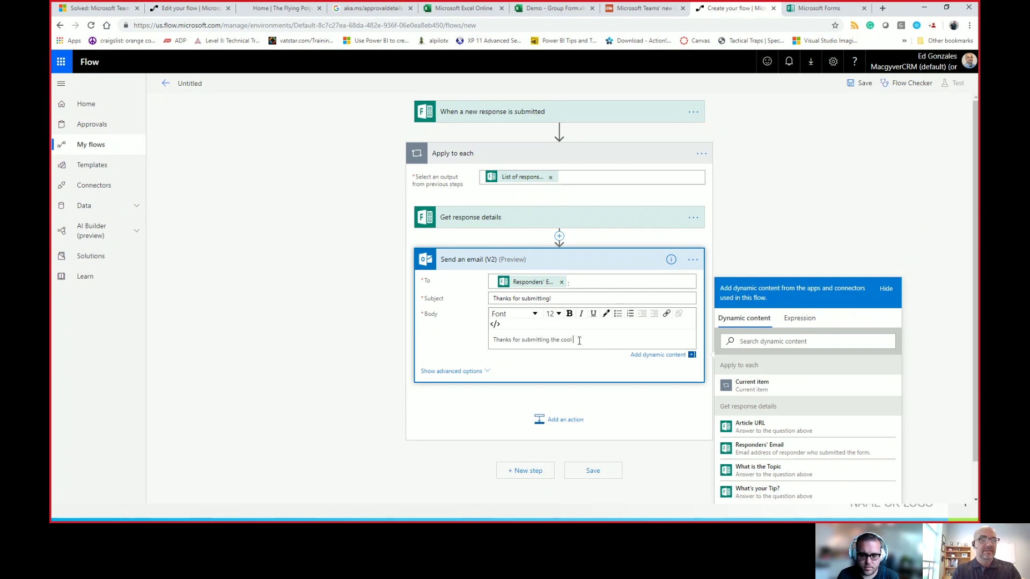
text(idea!)
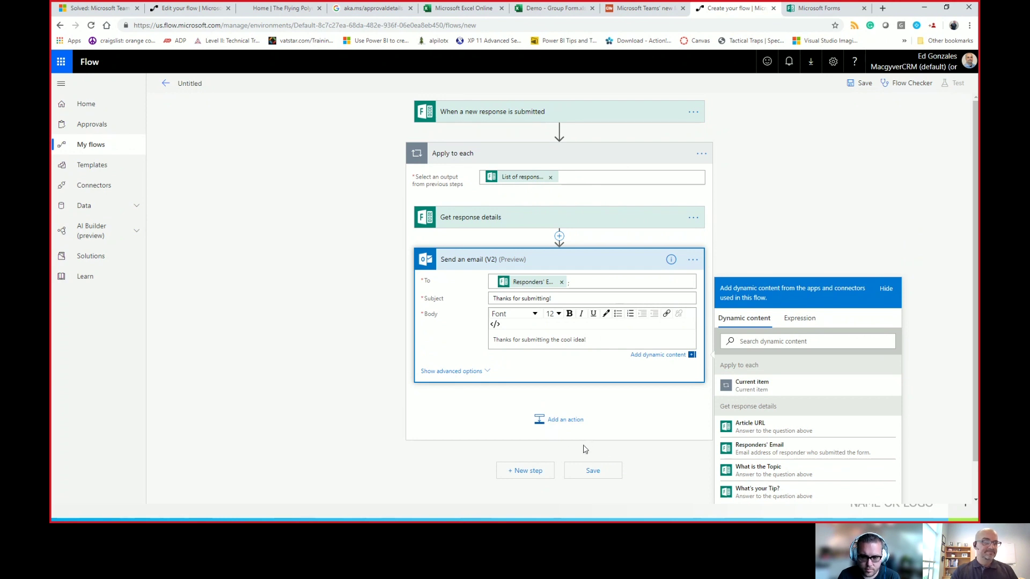
Step: Search 'approval' and add Start and wait for an approval (V2) after the email
click(560, 432)
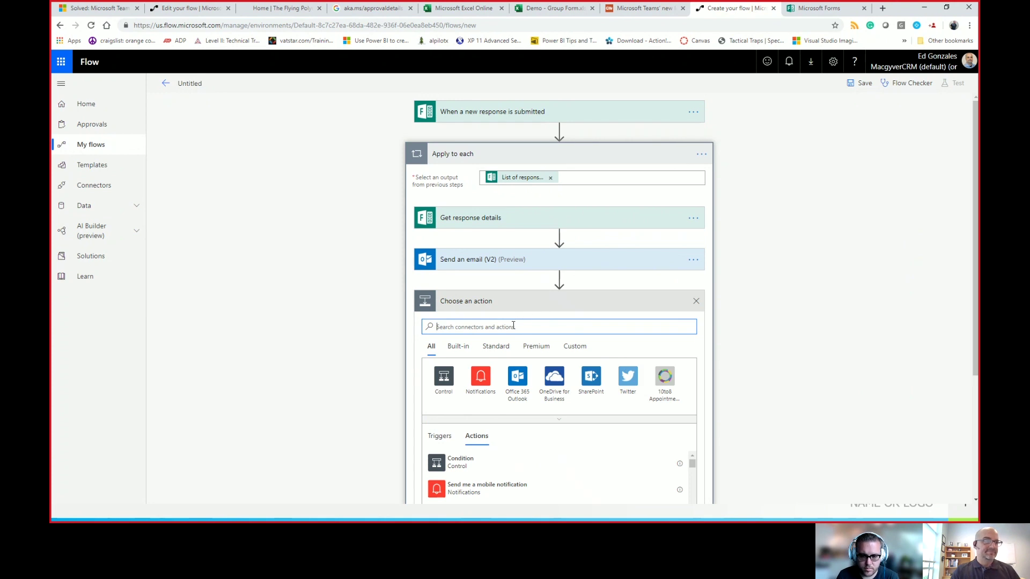
text(approval)
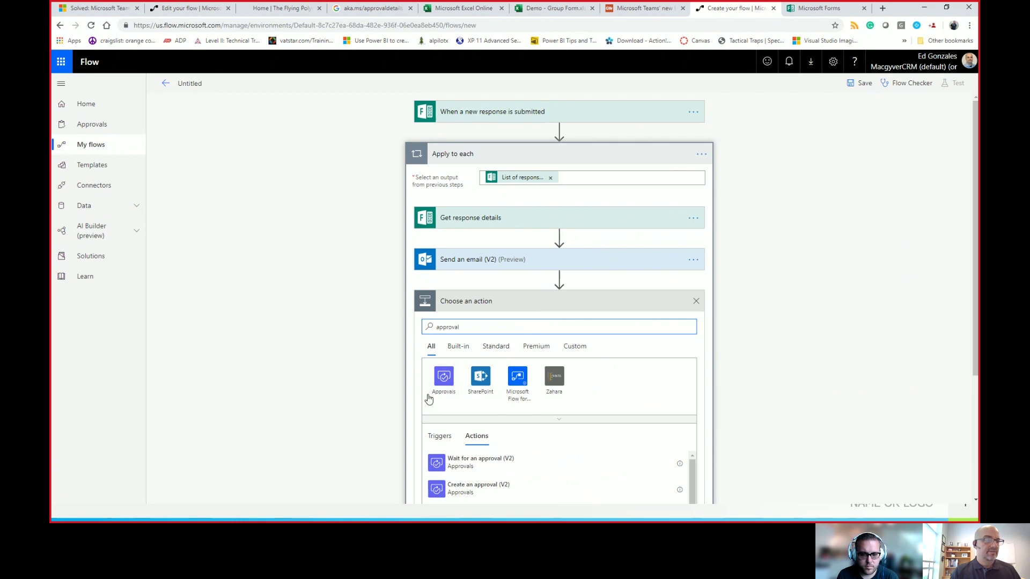
scroll(508, 418, down, 2)
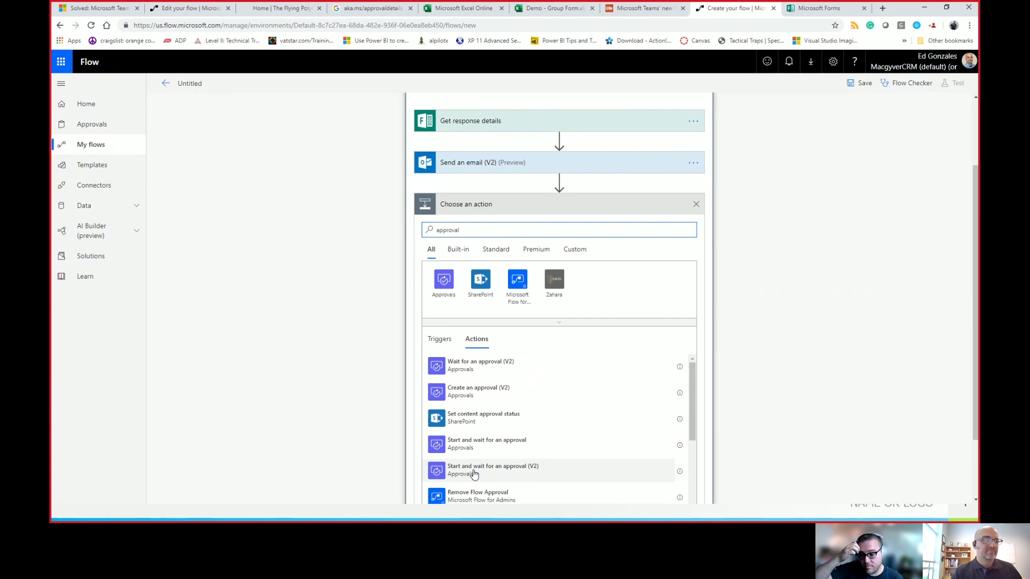
click(474, 474)
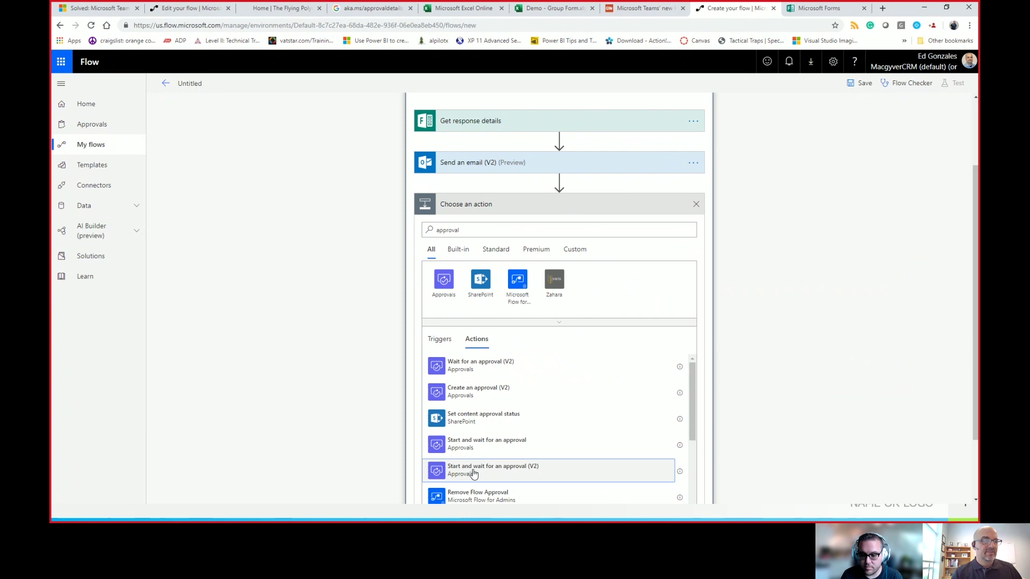
click(508, 472)
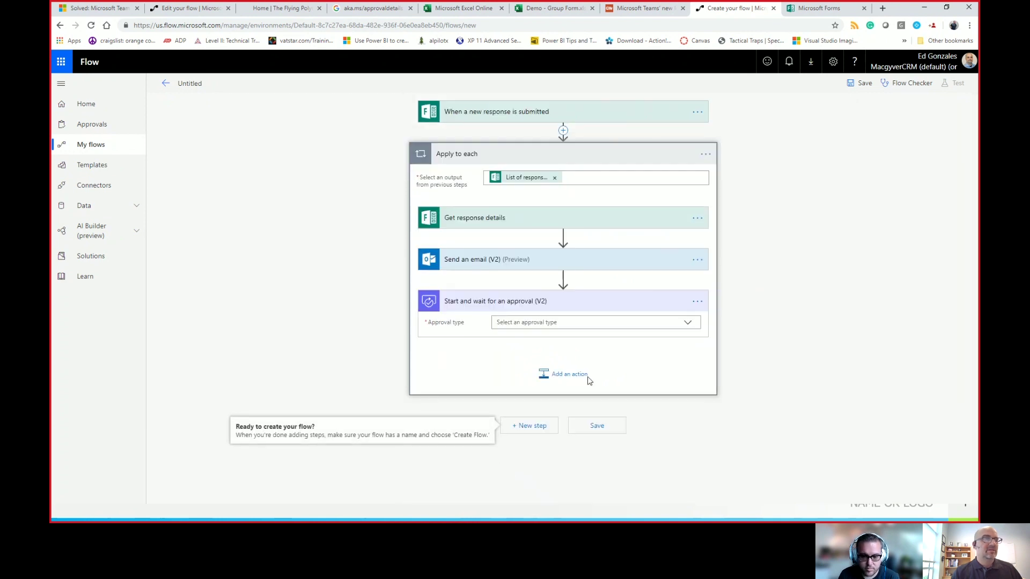
Step: Set the approval type to Approve/Reject - First to respond and title it 'New O365 Tip'
click(687, 323)
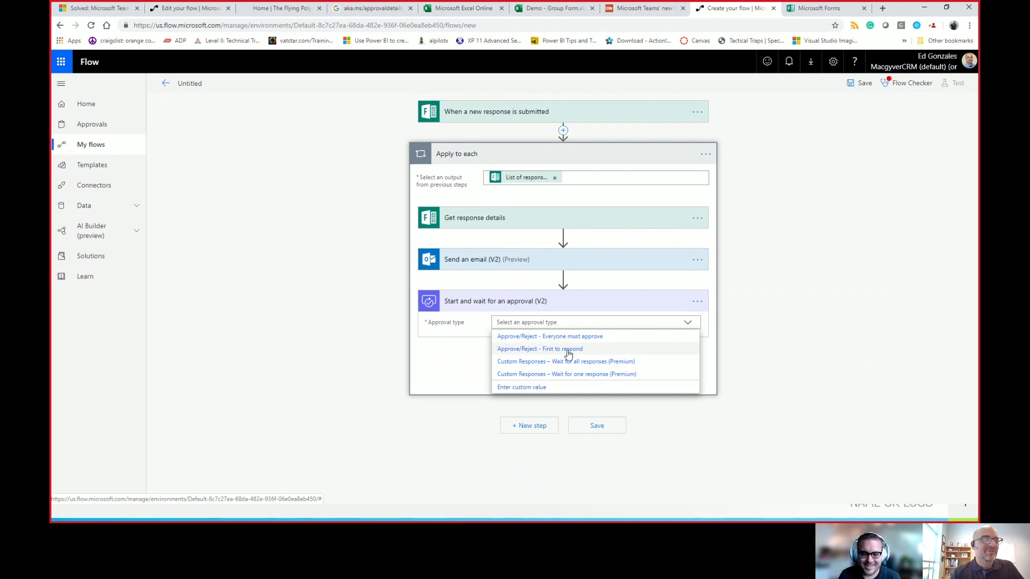
click(540, 350)
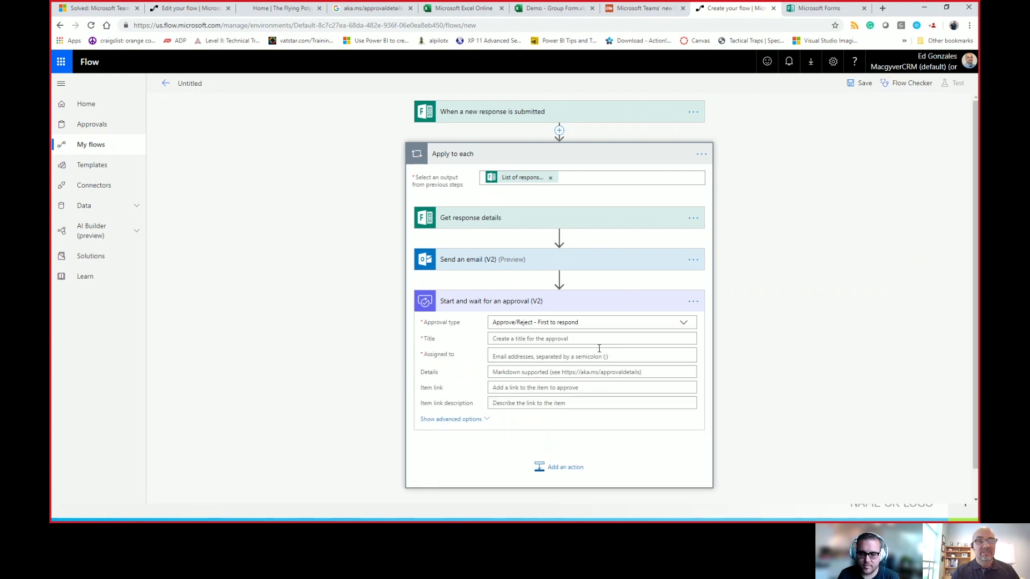
click(536, 342)
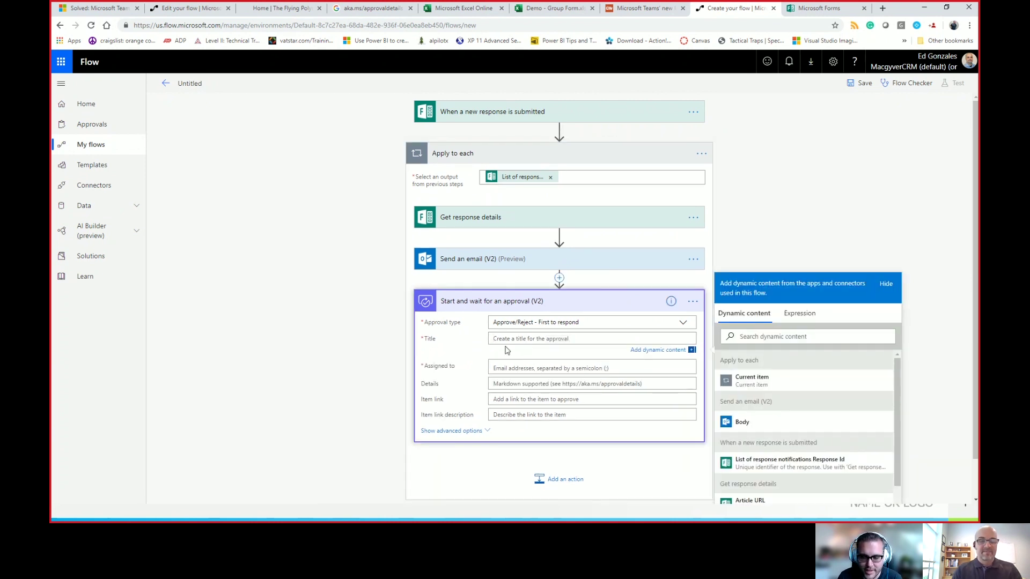
text(New )
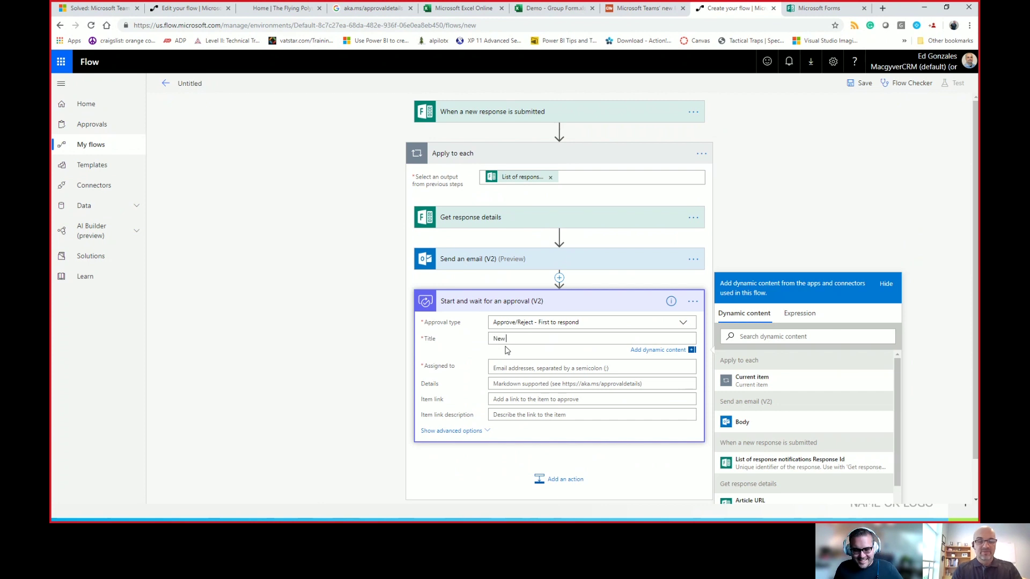
text(O365 Tip)
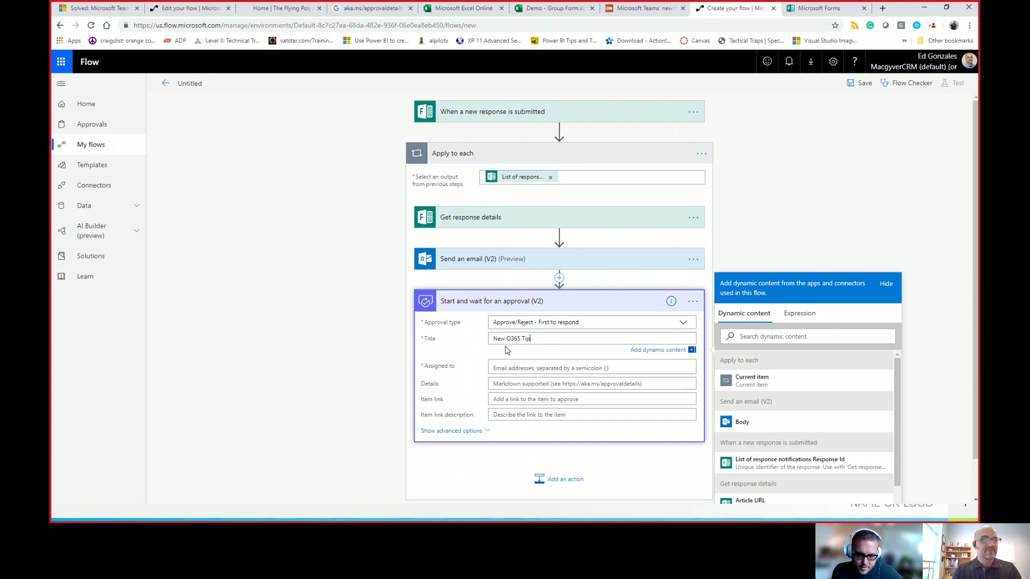
Step: Assign the approval to the suggested approver's email address
click(591, 370)
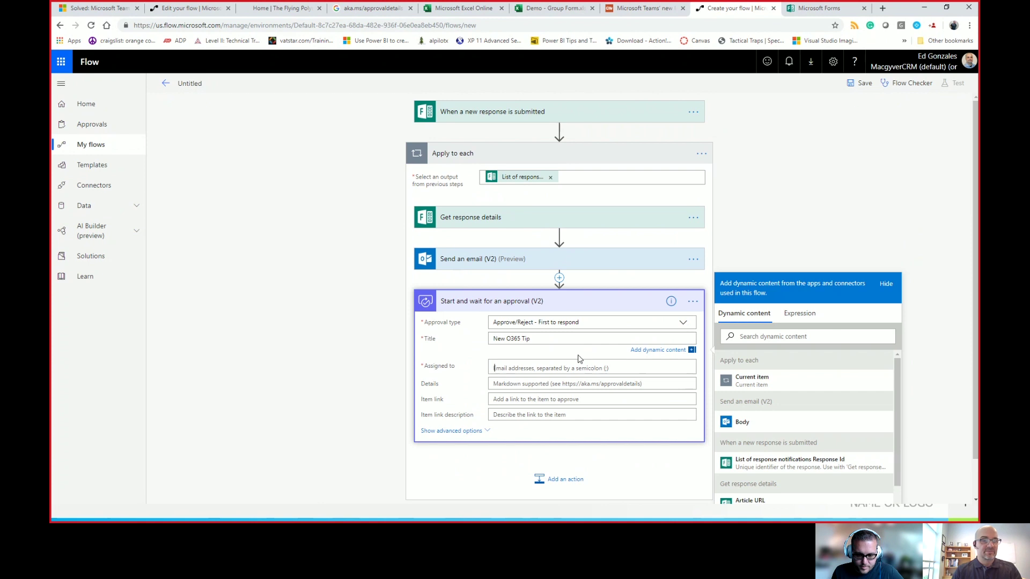
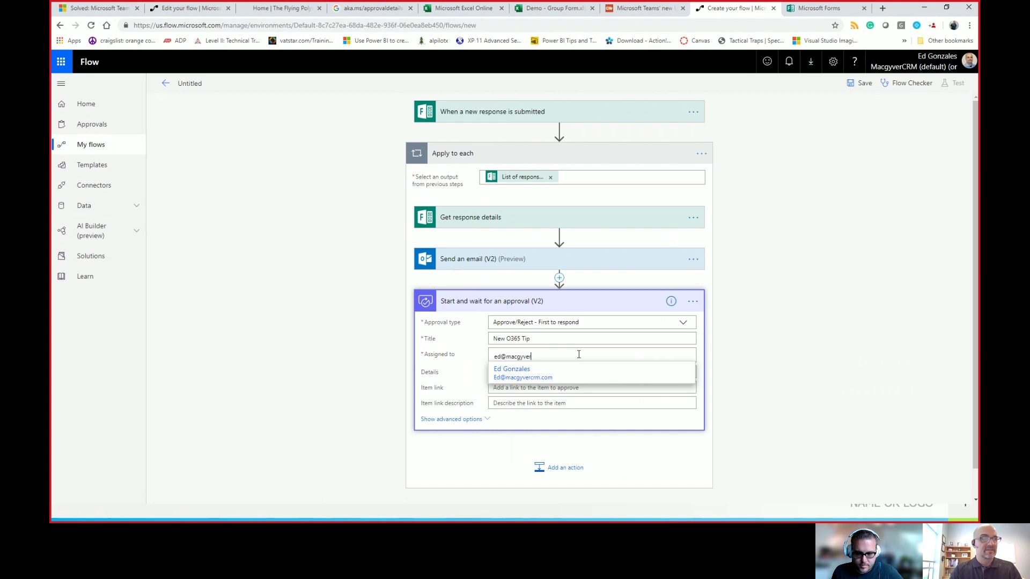
click(544, 373)
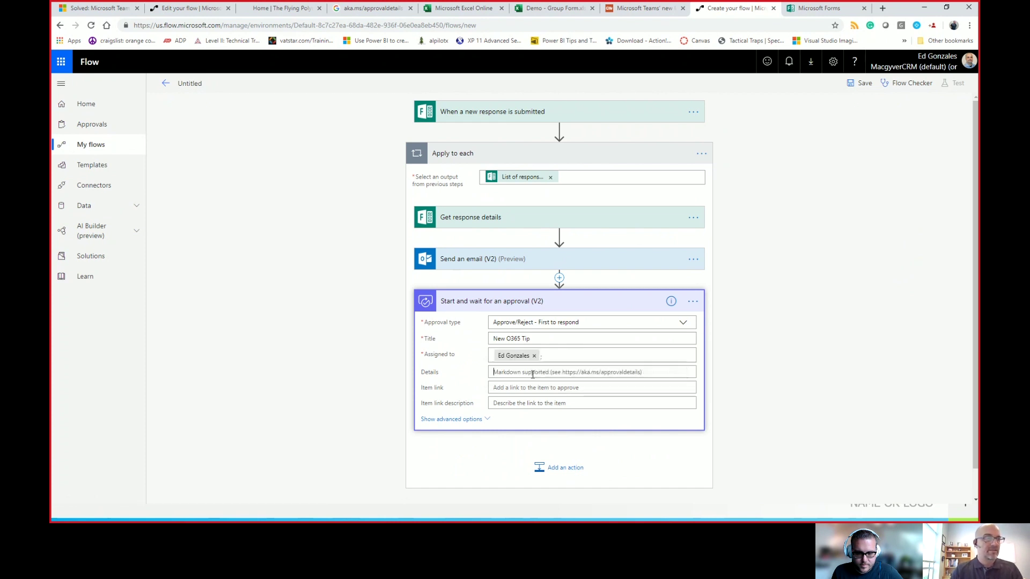
click(532, 374)
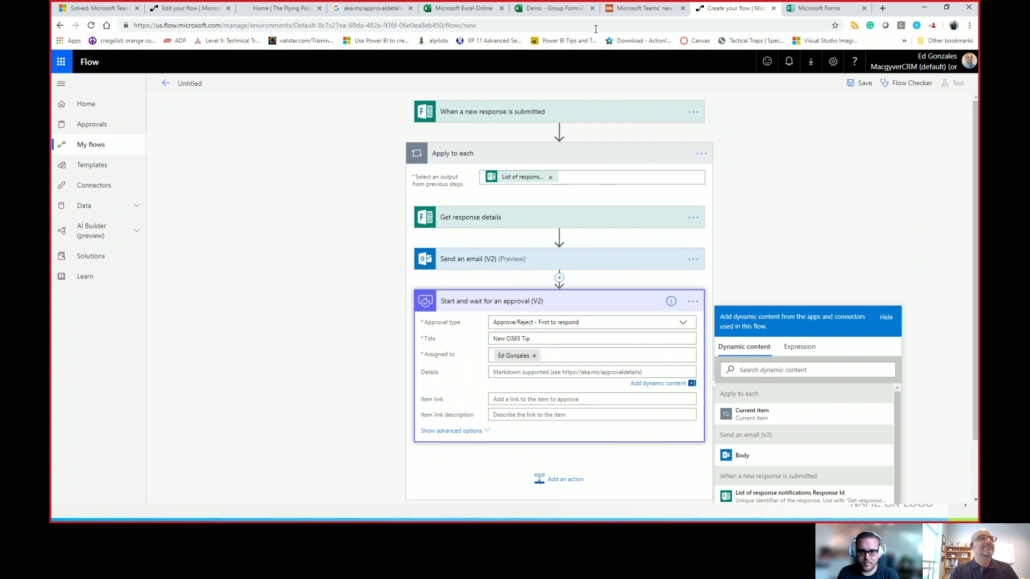
Step: Open the Microsoft Docs article on Markdown in approvals and scroll through it
click(374, 9)
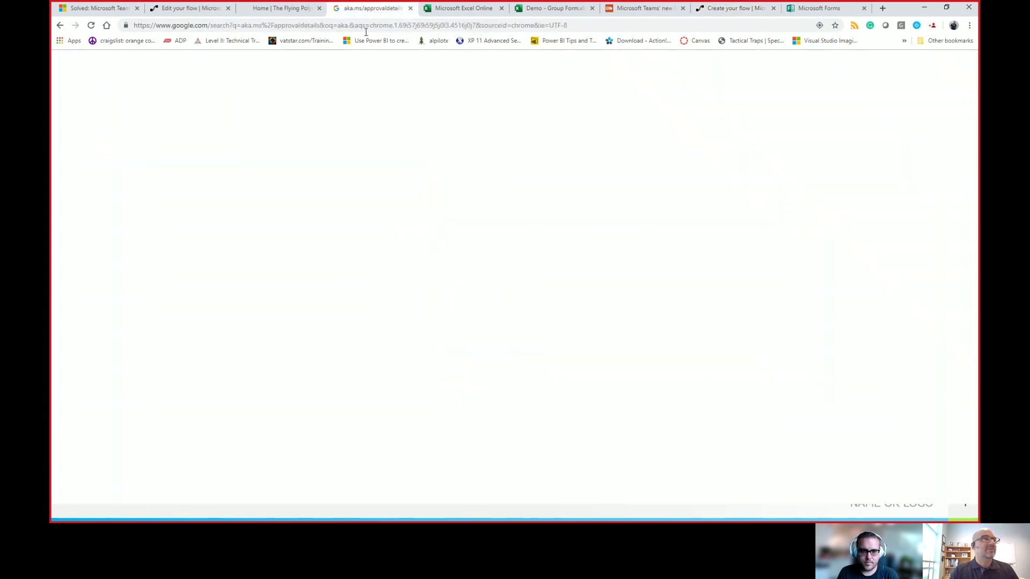
click(173, 141)
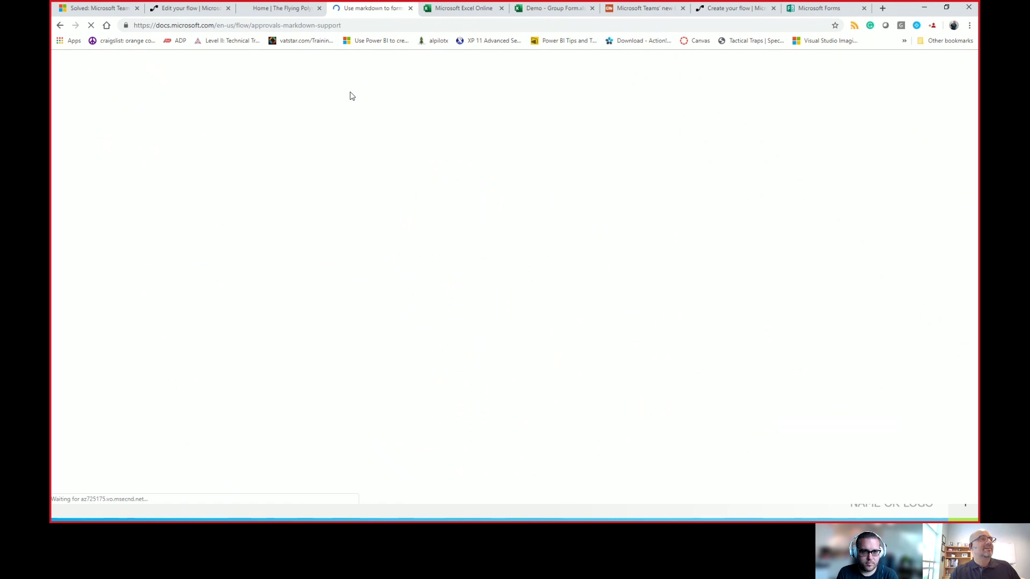
scroll(508, 273, down, 1)
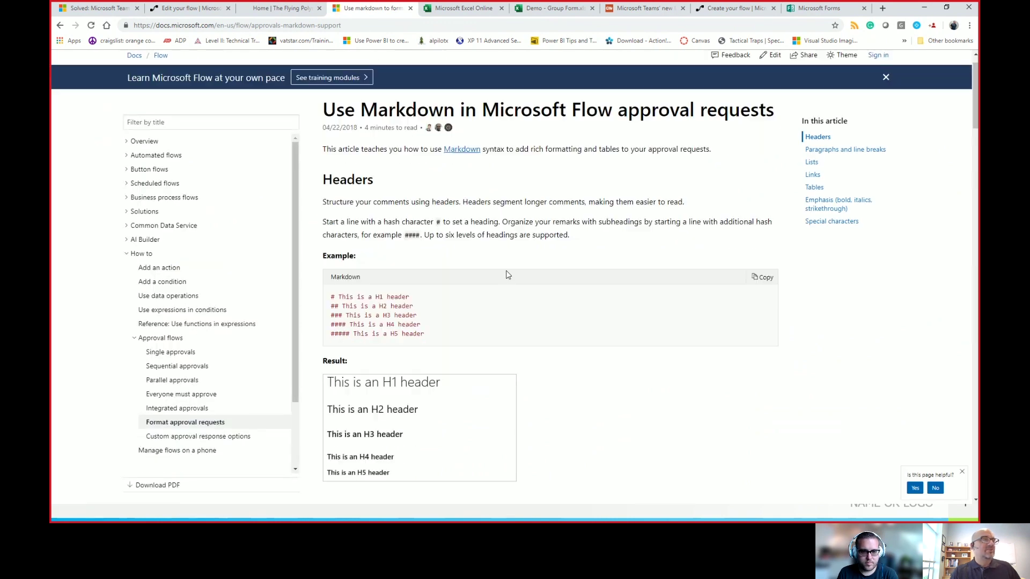
scroll(566, 325, down, 5)
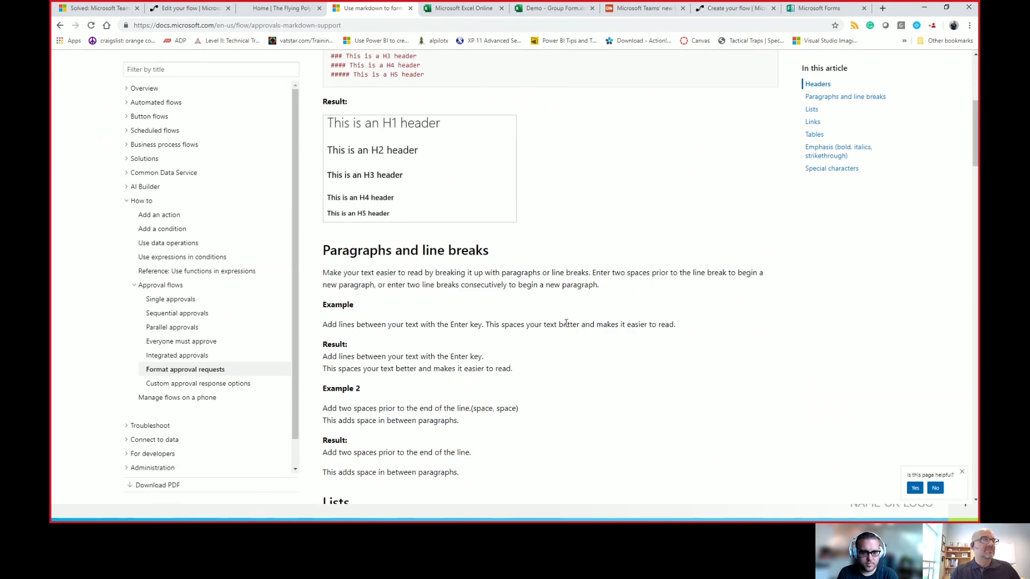
scroll(566, 324, down, 5)
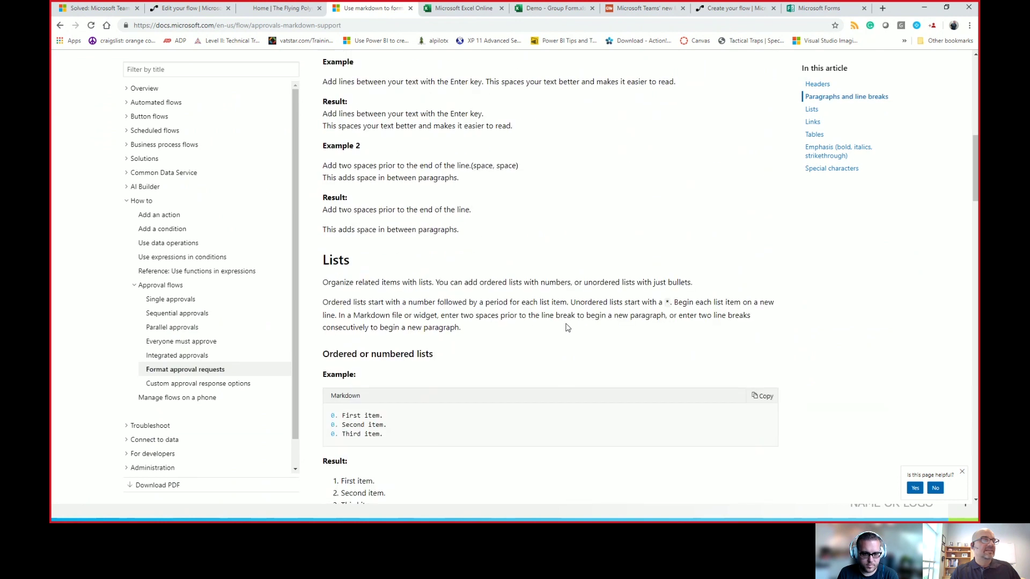
scroll(567, 327, up, 3)
scroll(567, 328, down, 5)
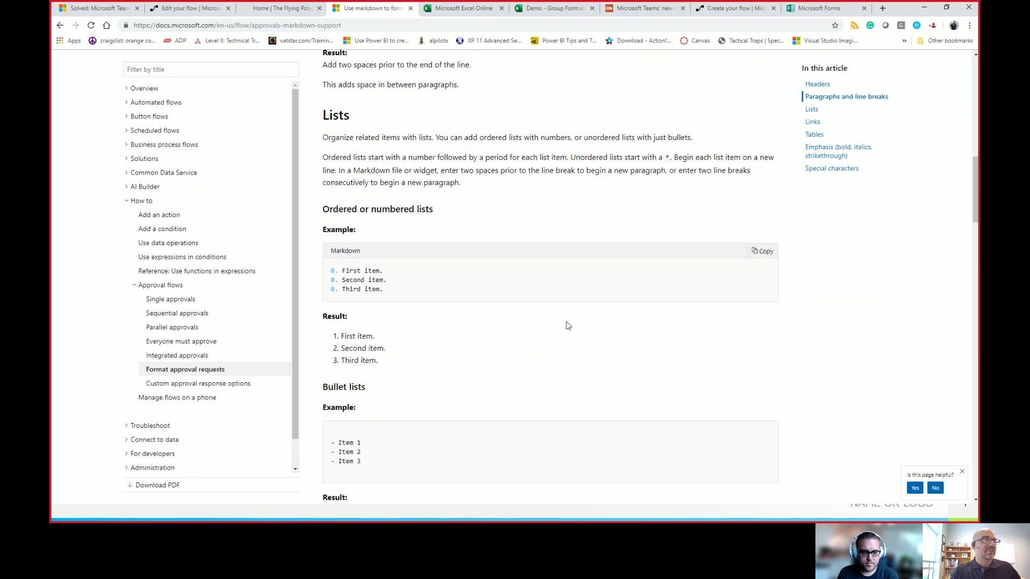
scroll(567, 327, down, 15)
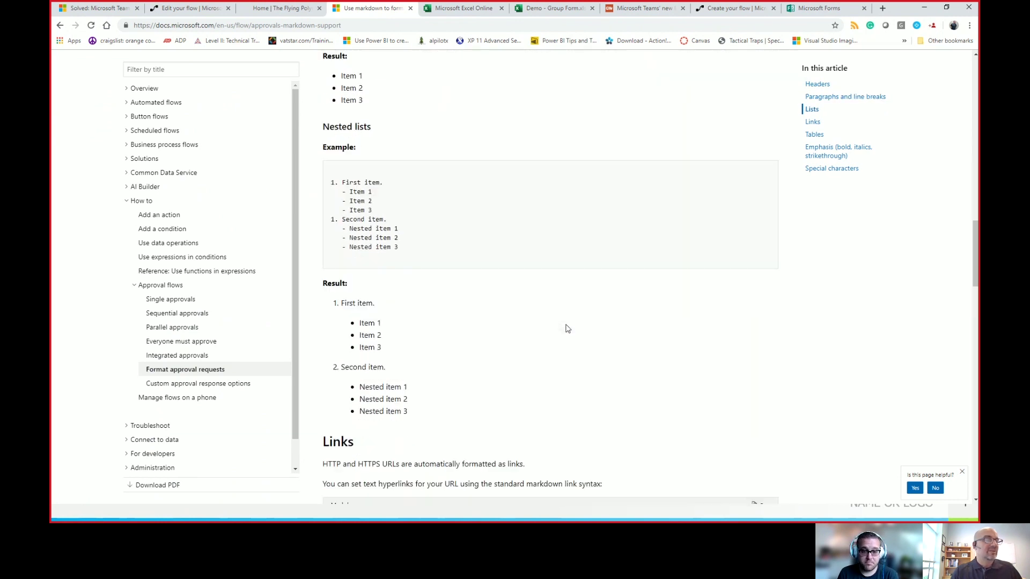
scroll(568, 324, up, 3)
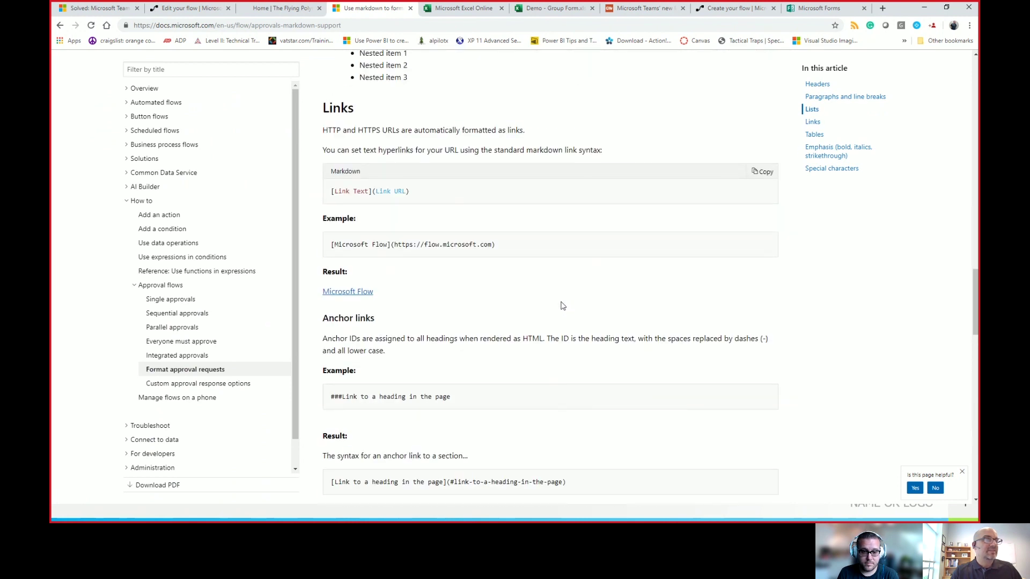
scroll(562, 305, up, 1)
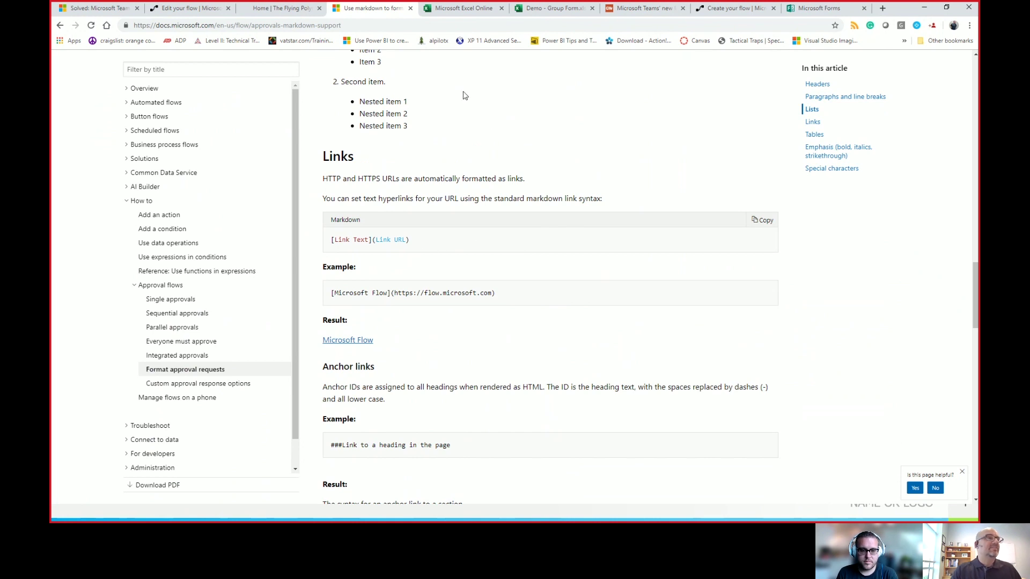
click(726, 8)
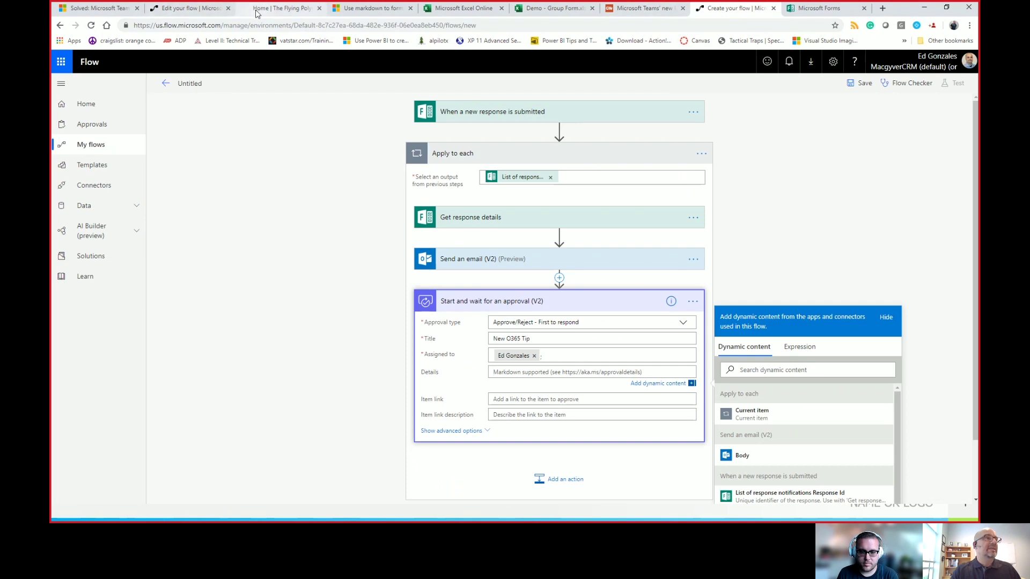
click(365, 8)
scroll(366, 220, up, 5)
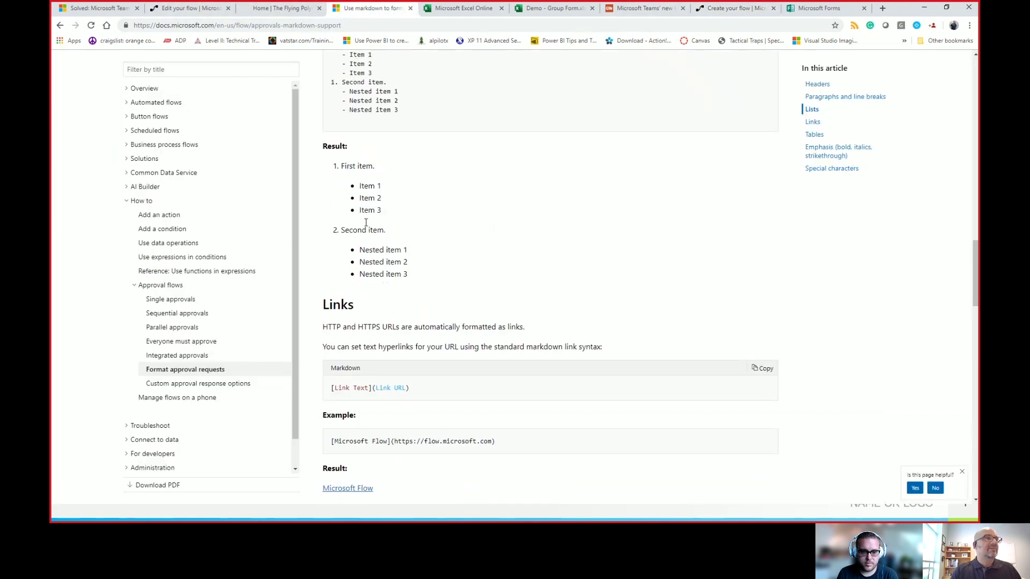
scroll(366, 220, up, 5)
scroll(366, 220, up, 12)
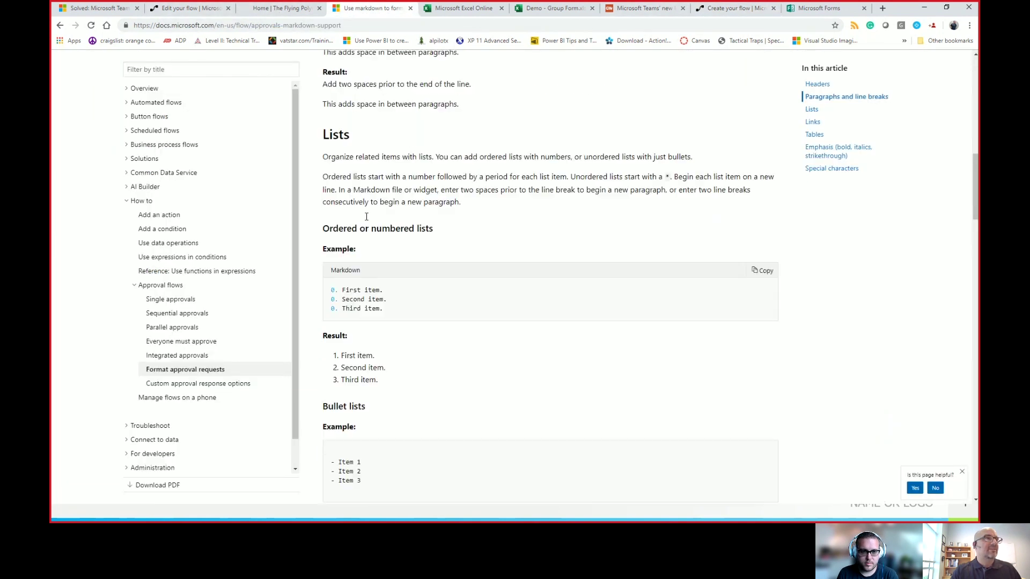
scroll(366, 217, up, 2)
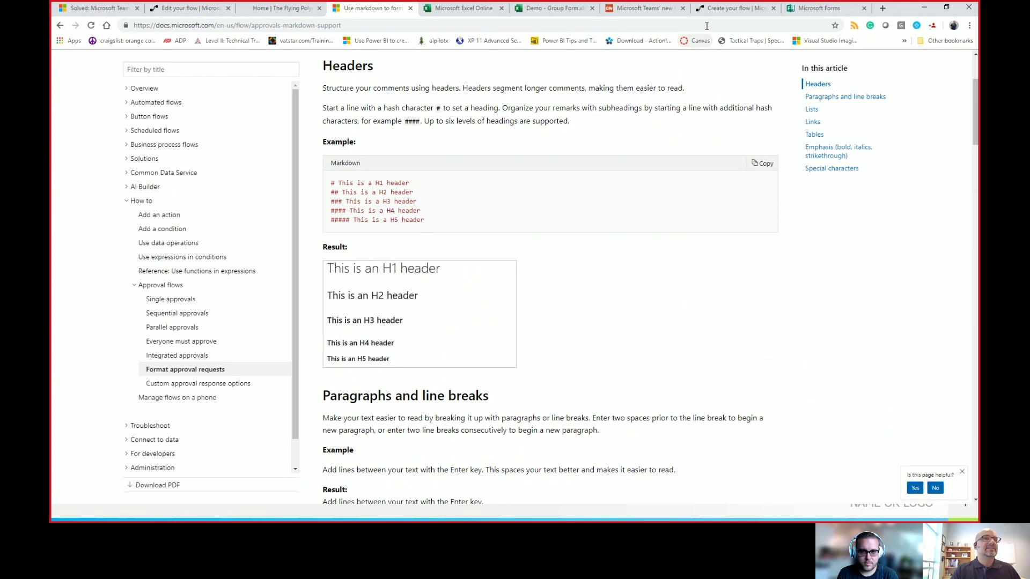
scroll(667, 177, down, 3)
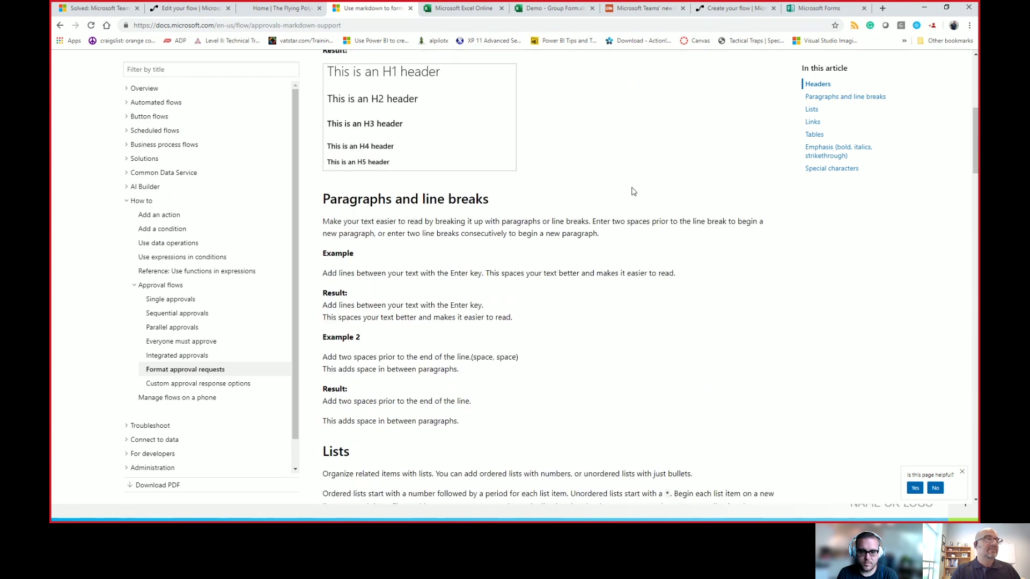
scroll(634, 191, down, 10)
scroll(612, 184, down, 5)
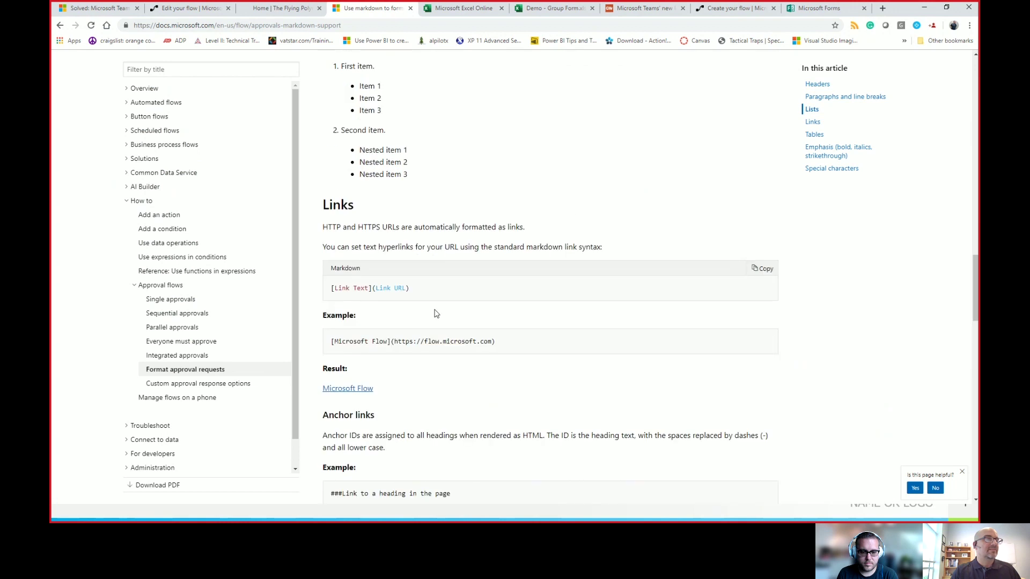
drag(503, 348, 328, 346)
key(ctrl+c)
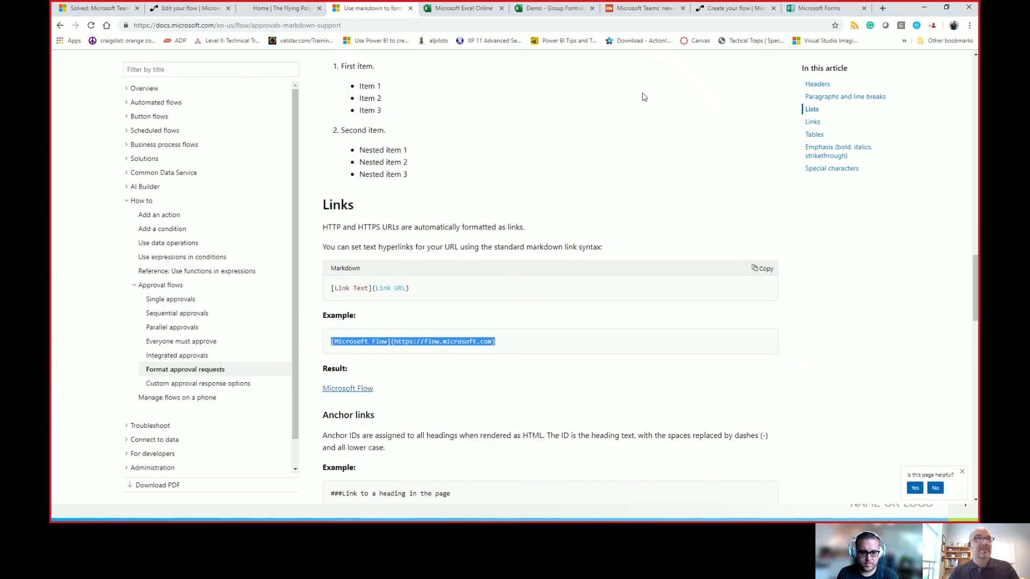
click(712, 18)
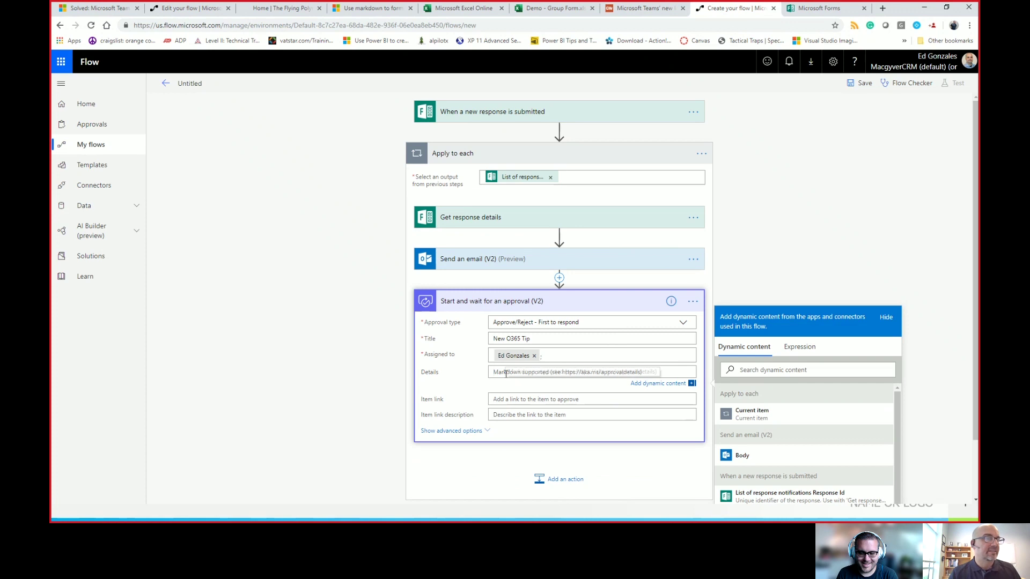
Step: Type '##' in the approval Details and paste the markdown link example
text(#)
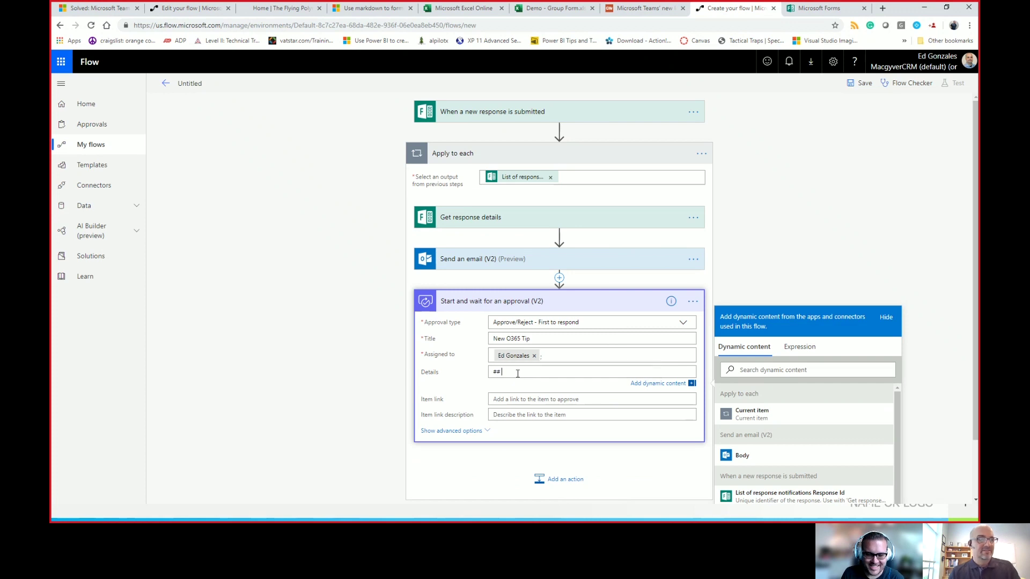
text(#)
key(ctrl+v)
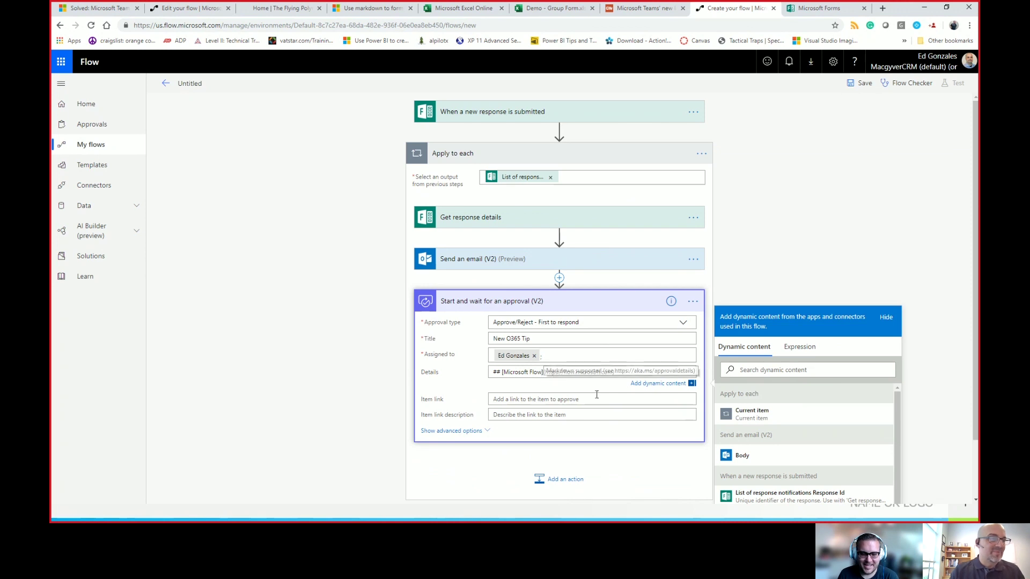
drag(542, 372, 503, 372)
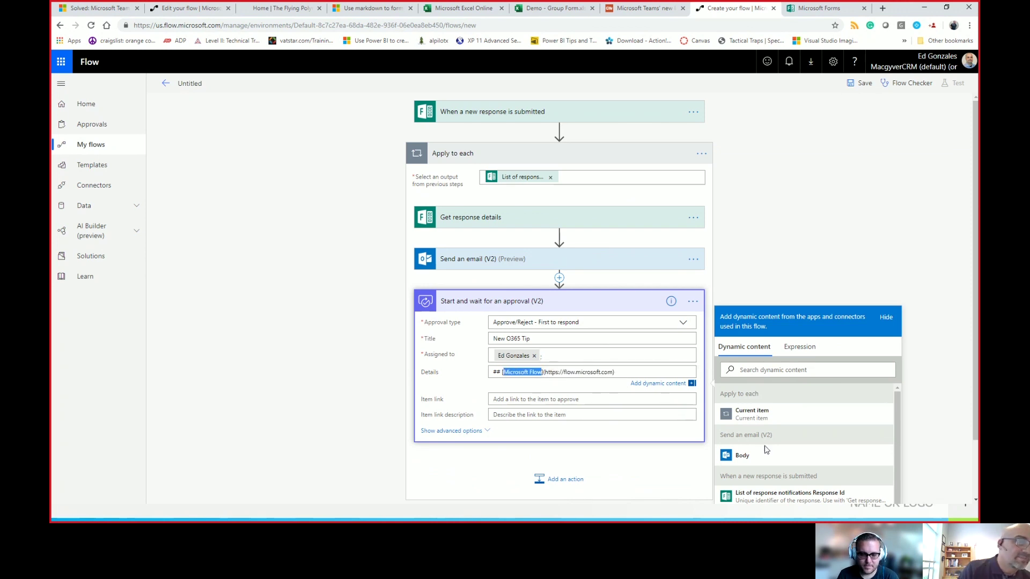
scroll(766, 449, down, 2)
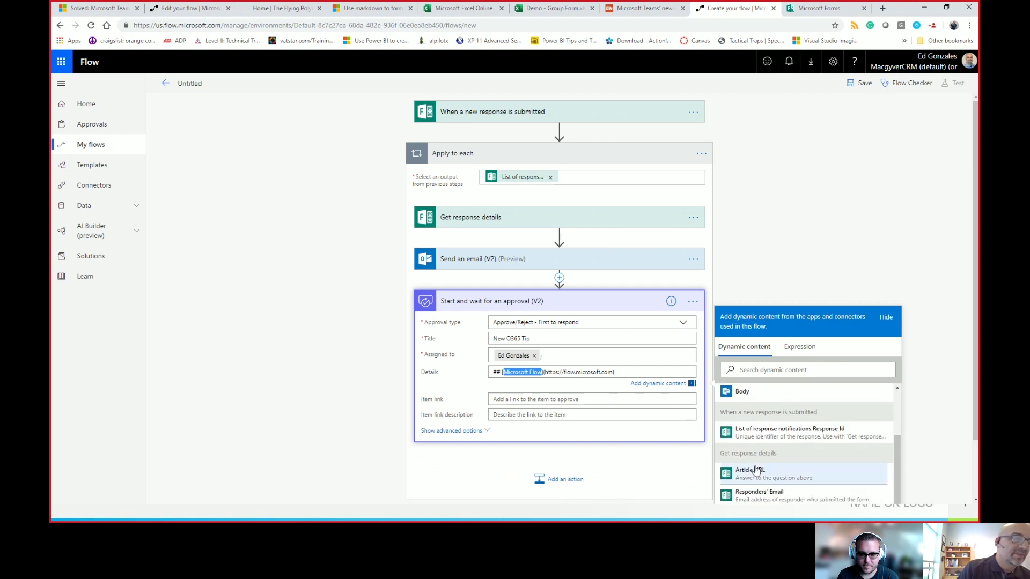
scroll(756, 471, down, 1)
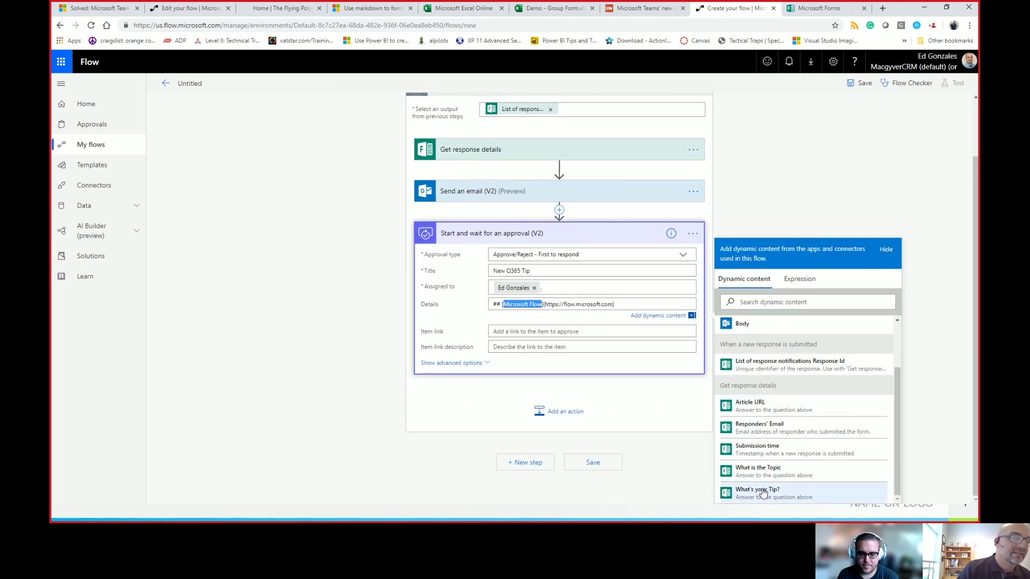
Step: Replace the link text and URL with the What is the Topic and Article URL tokens
click(761, 471)
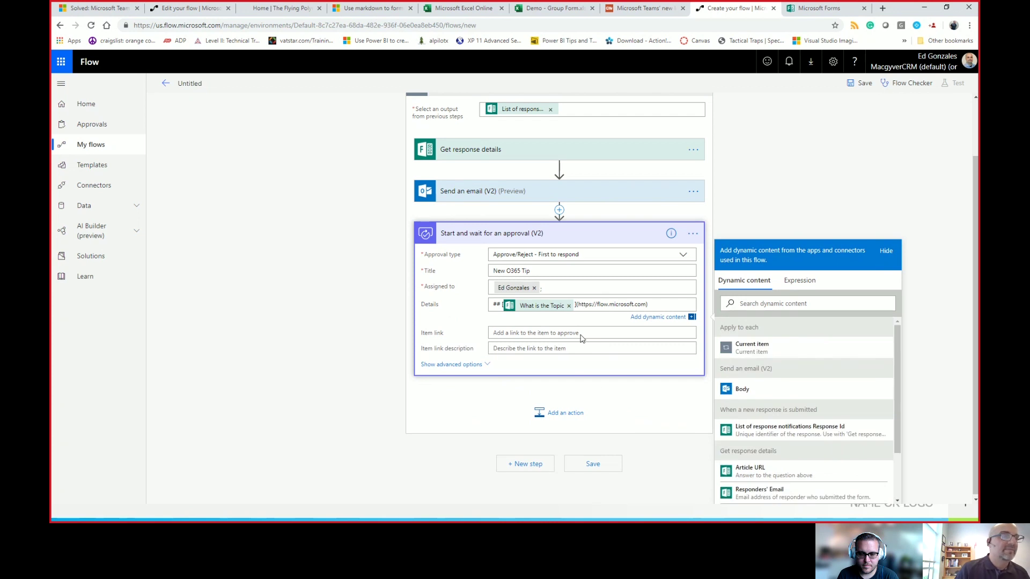
drag(578, 304, 651, 305)
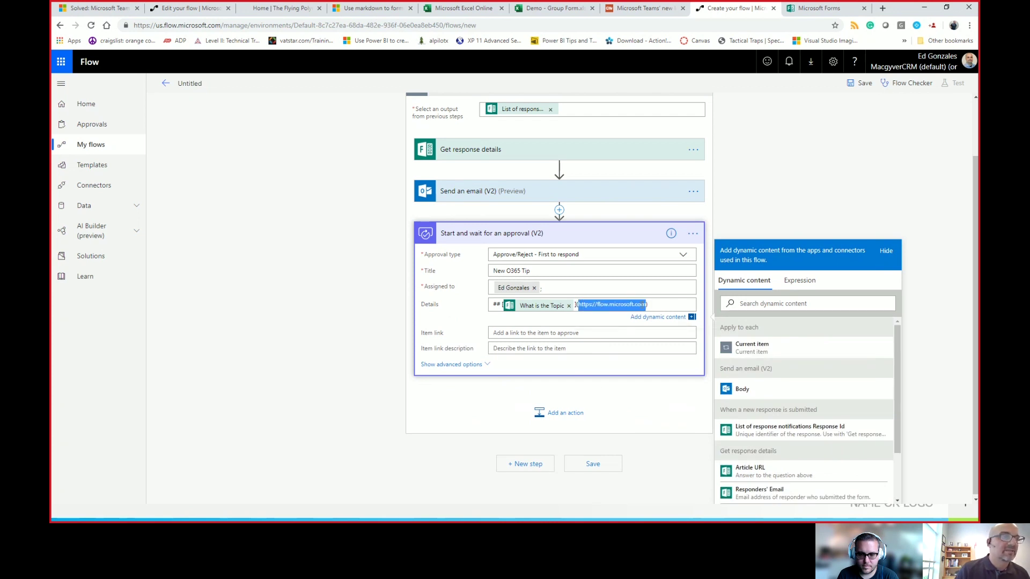
click(751, 471)
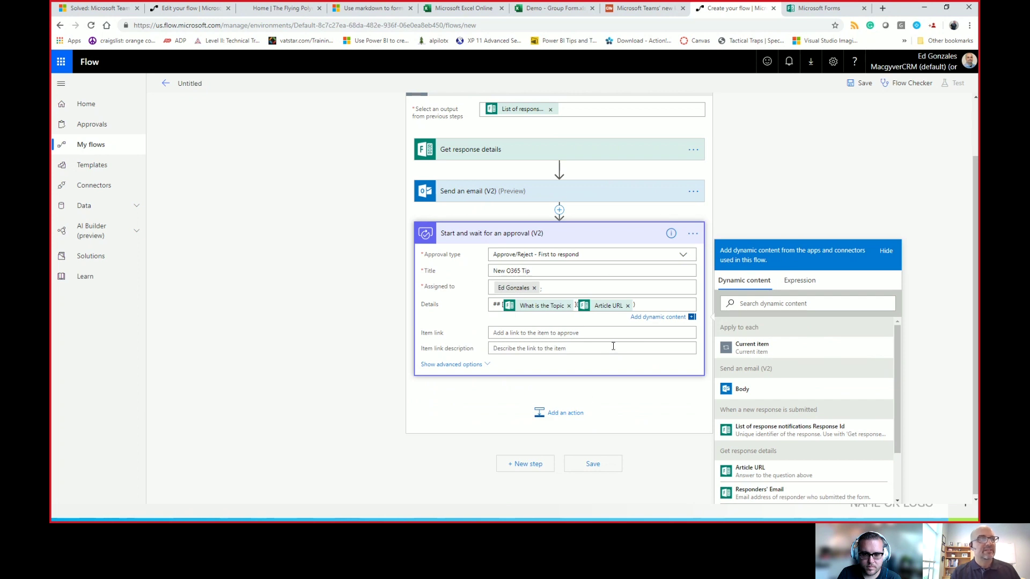
click(548, 419)
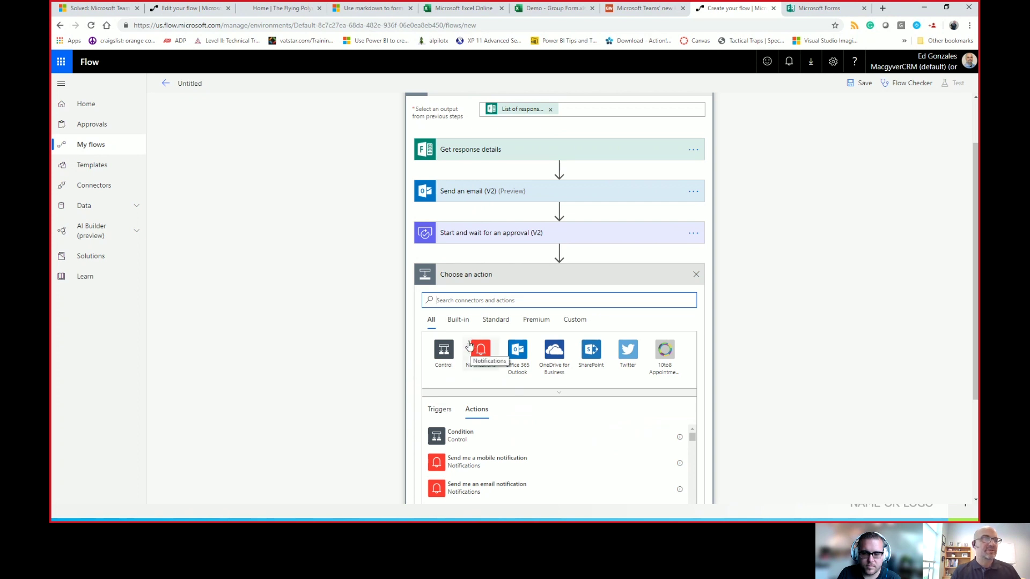
Step: Add a Condition whose first value is the approval's Outcome
click(471, 431)
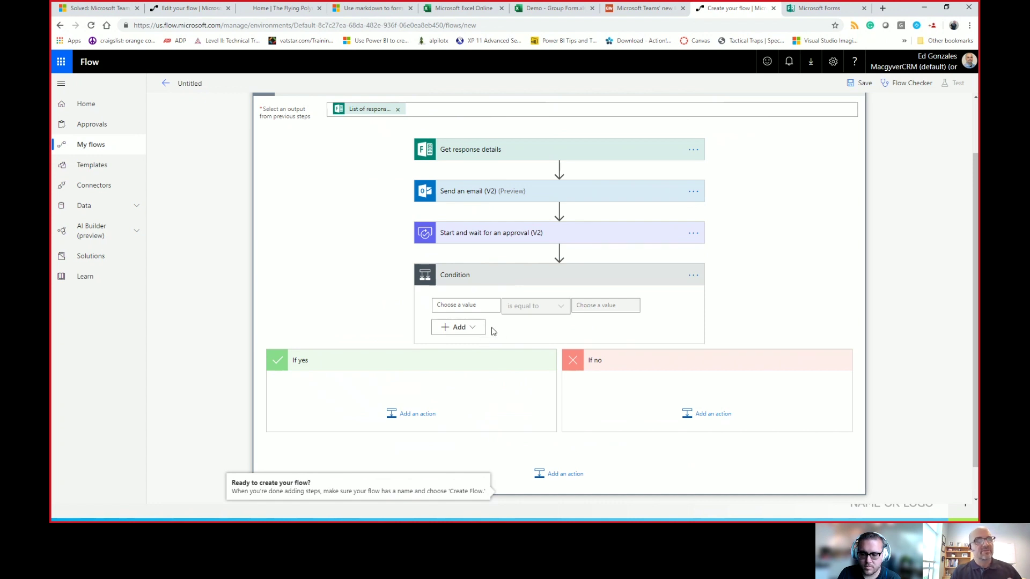
click(469, 306)
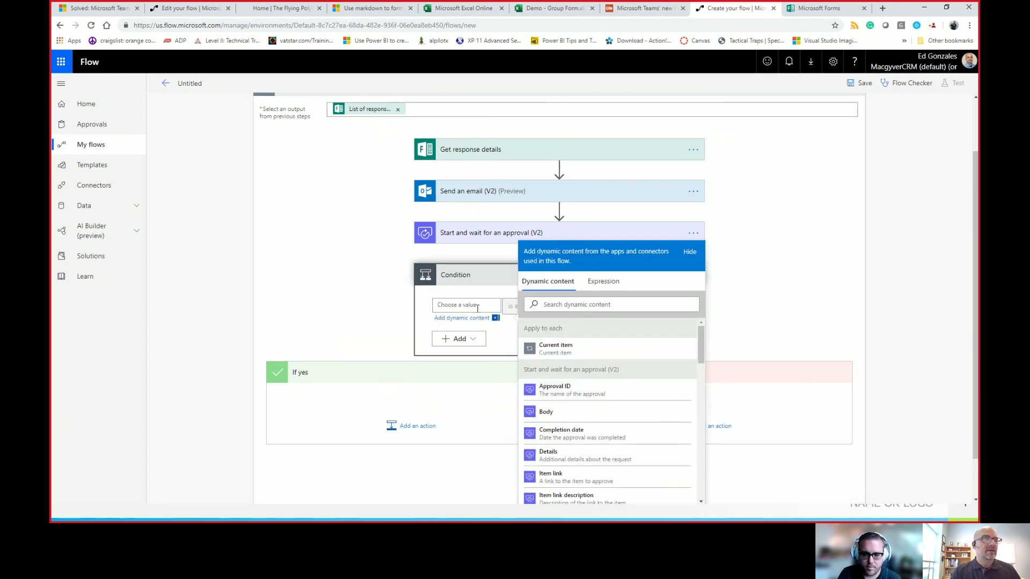
drag(701, 346, 701, 373)
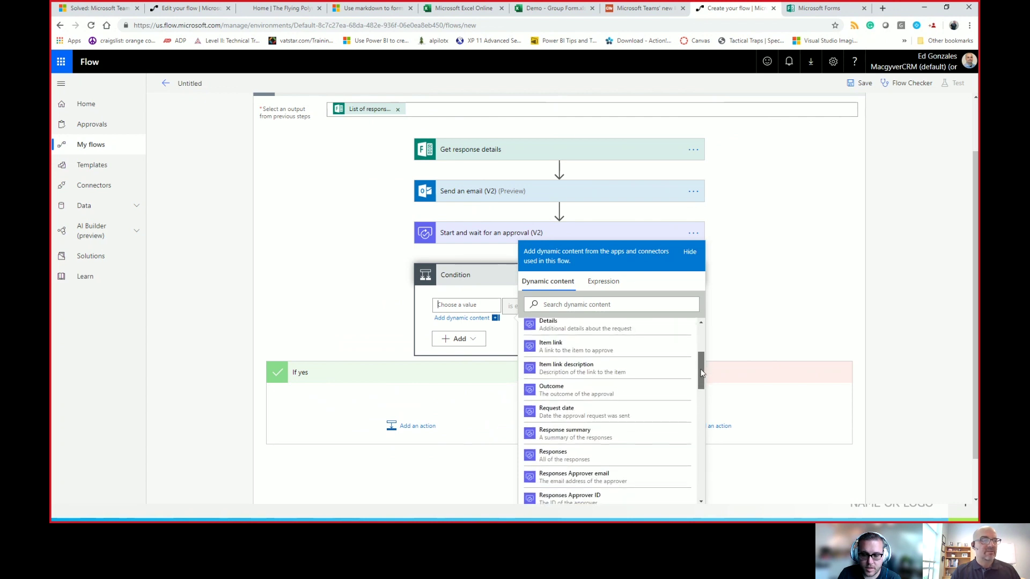
click(588, 397)
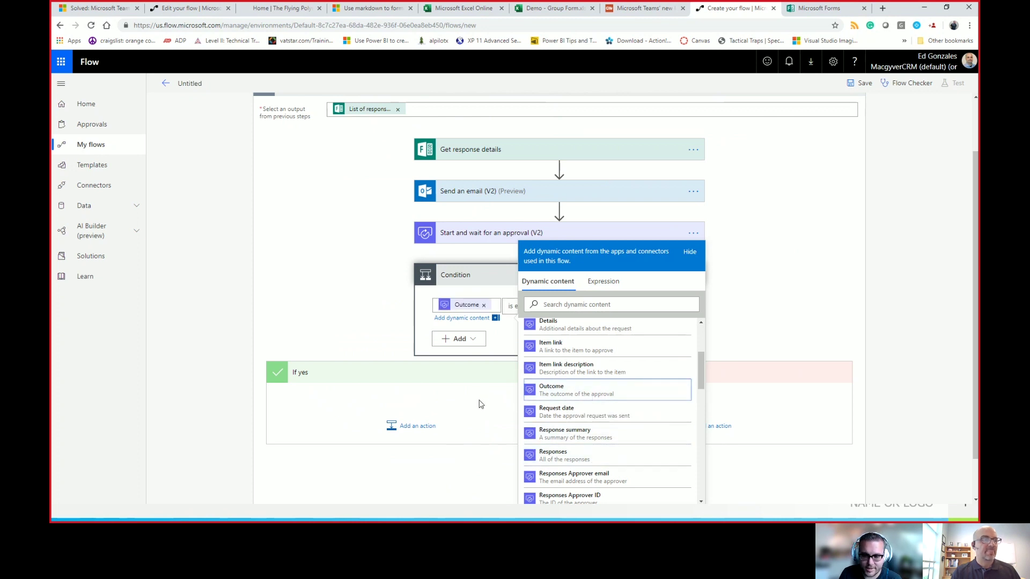
click(503, 328)
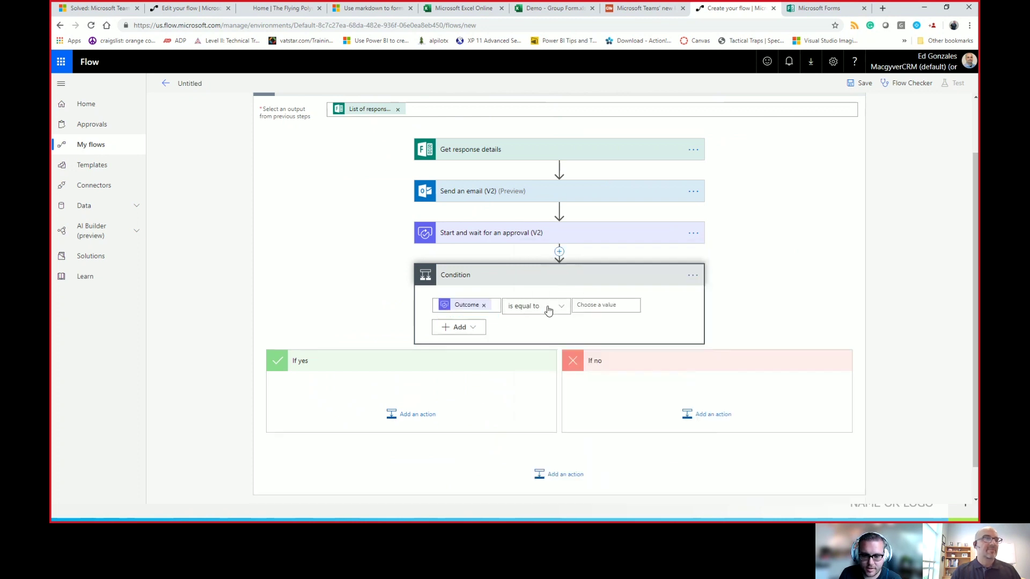
Step: Enter Approve as the condition's is-equal-to comparison value
click(606, 306)
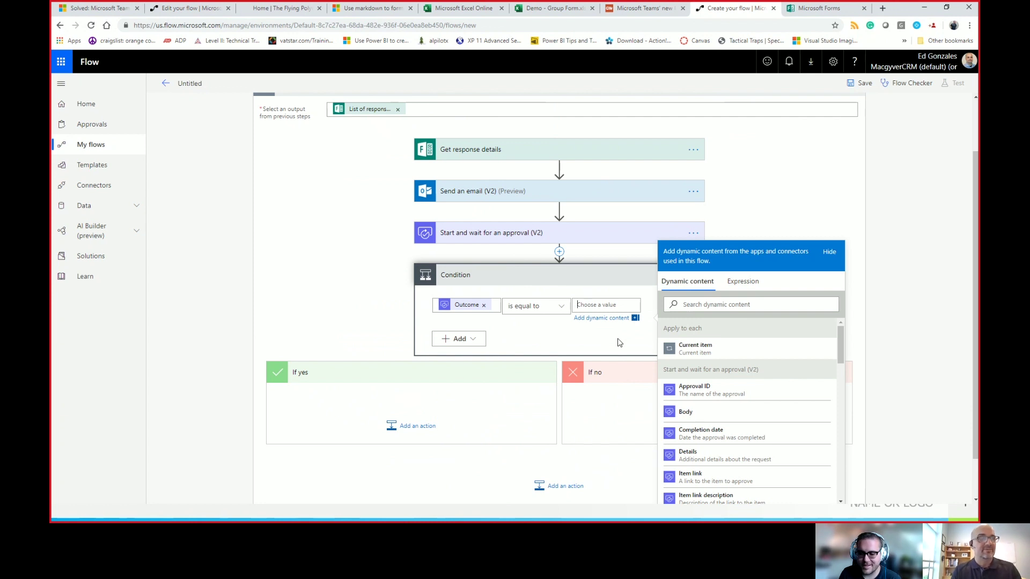
text(Approve)
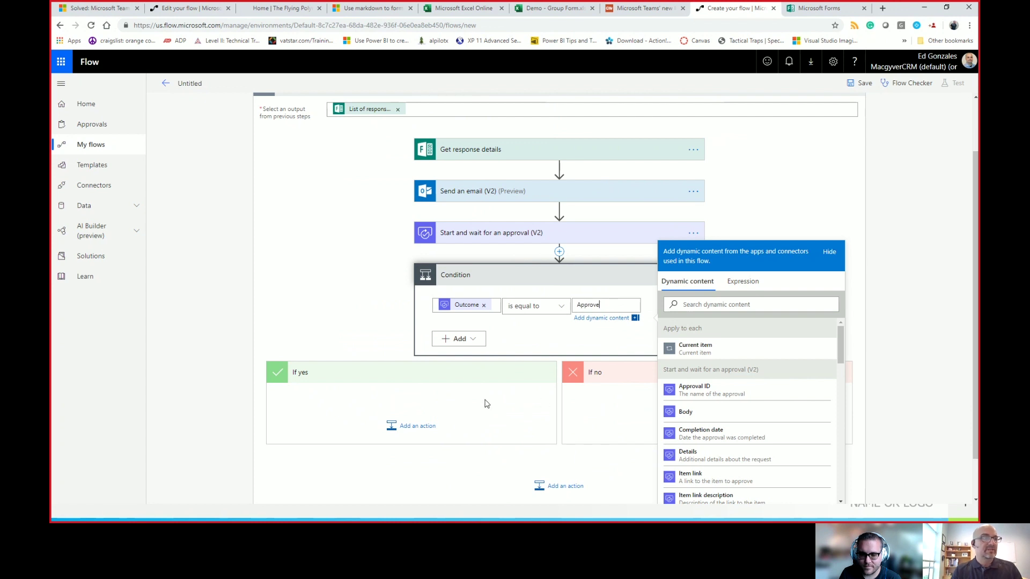
click(437, 402)
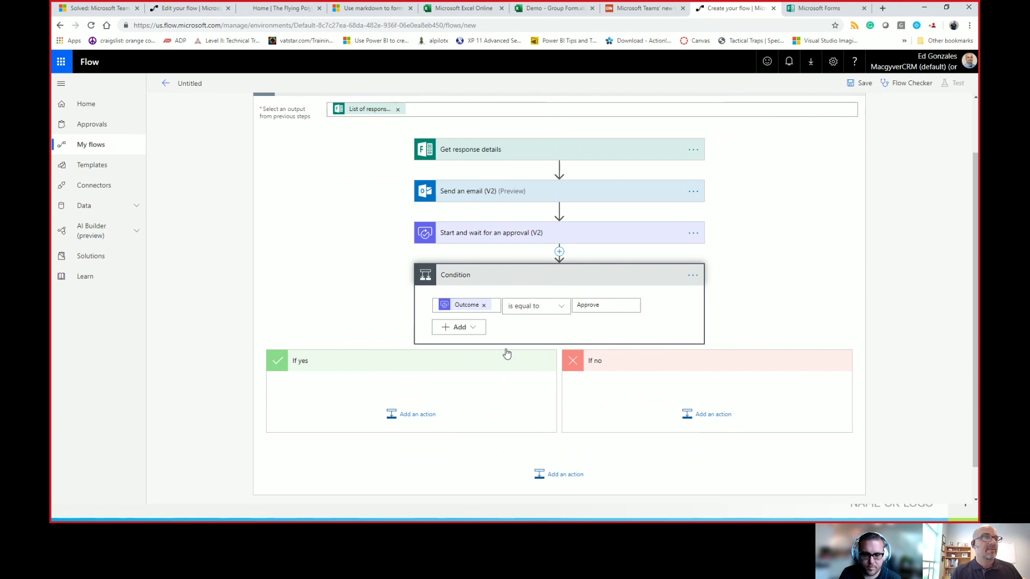
click(189, 9)
Step: Glance at the Excel Online page, then return to the new untitled flow
scroll(394, 345, down, 6)
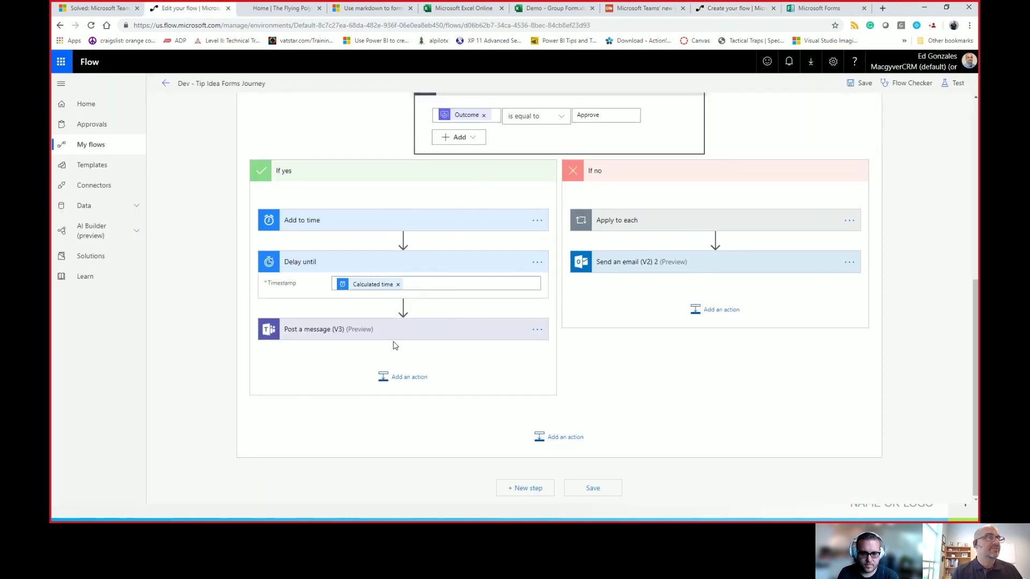
click(469, 10)
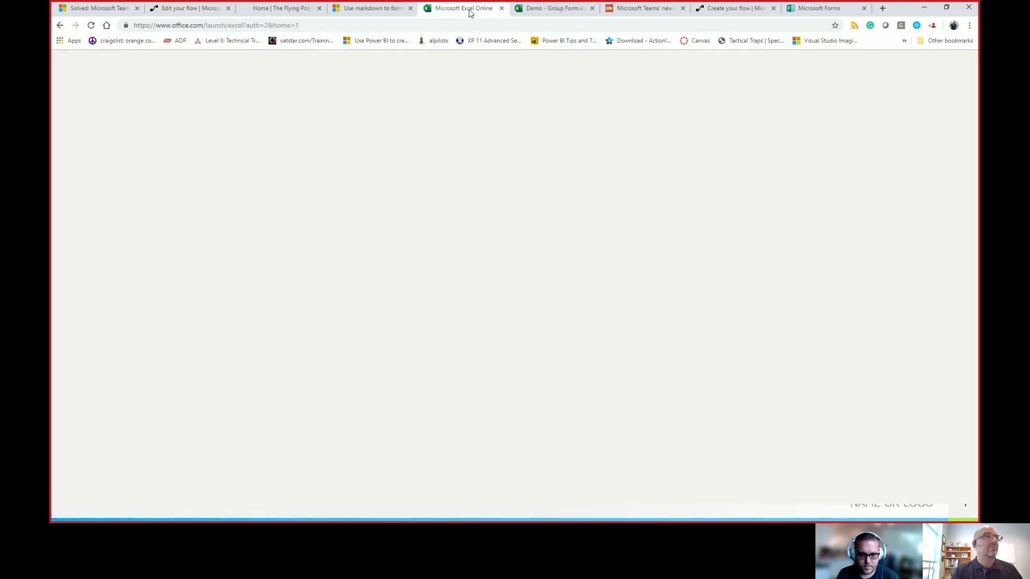
click(715, 10)
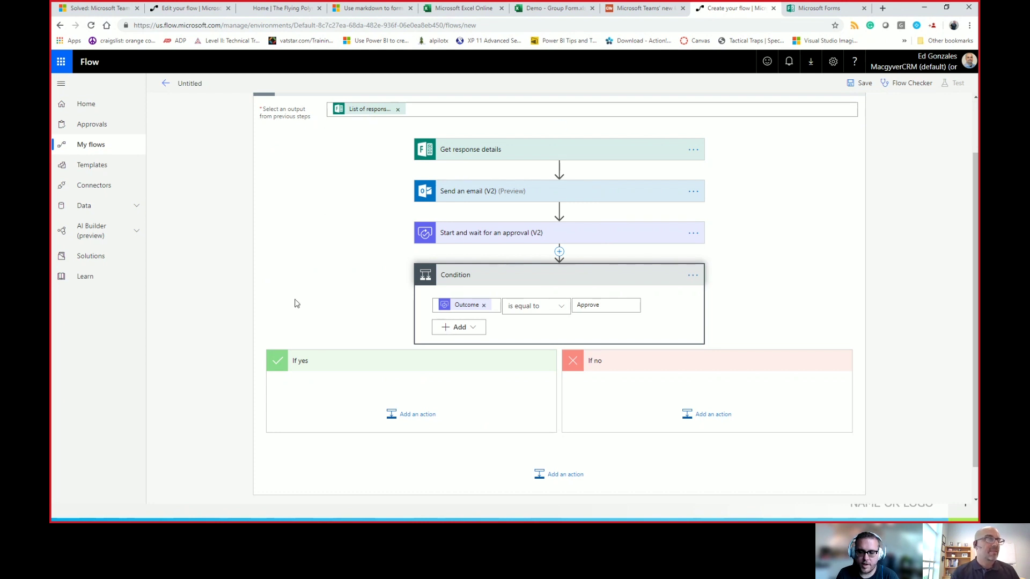
Step: Add an Add to time action to the If yes branch, found by searching 'time'
click(407, 419)
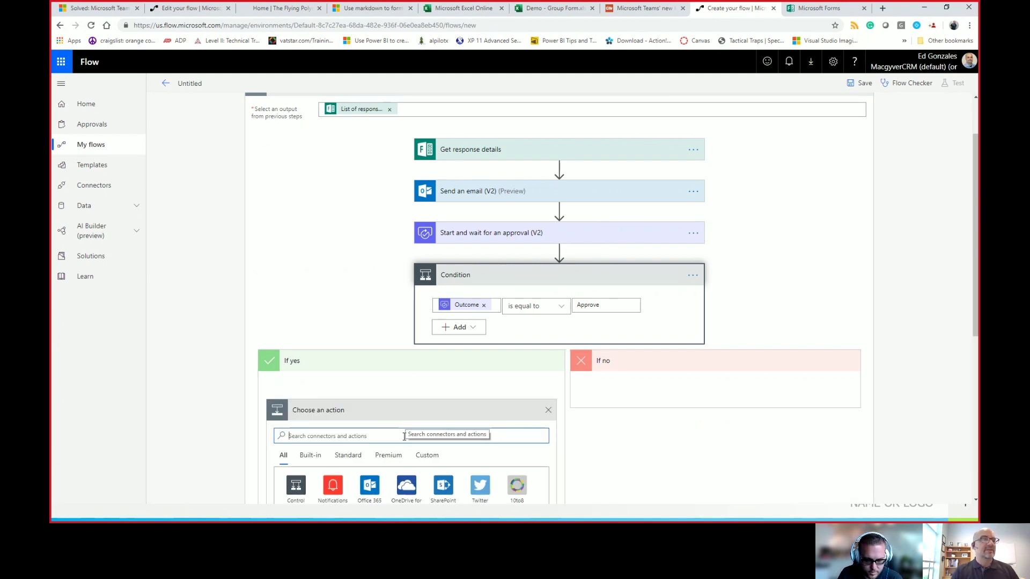
text(add time)
scroll(315, 252, down, 2)
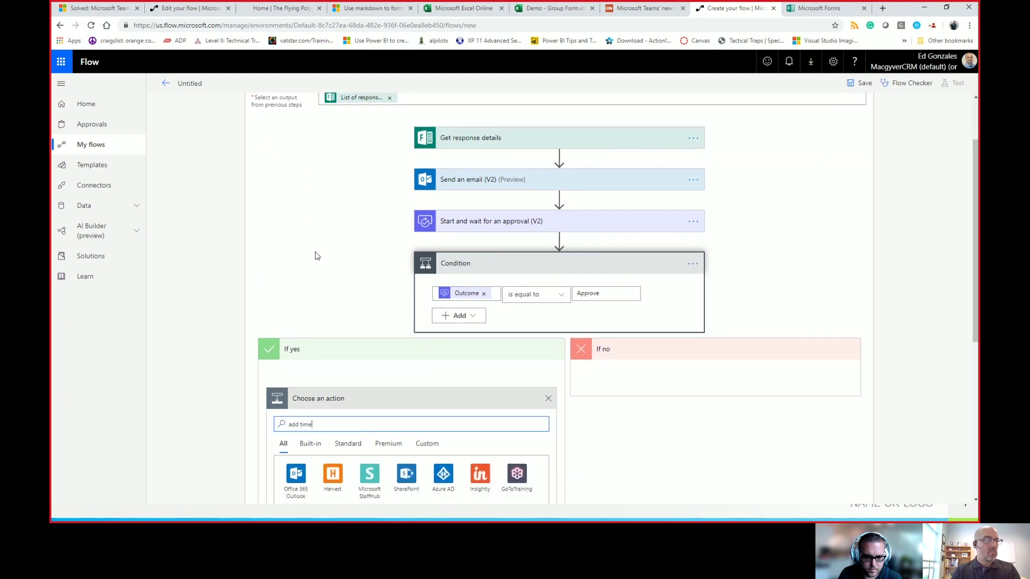
drag(318, 338, 206, 338)
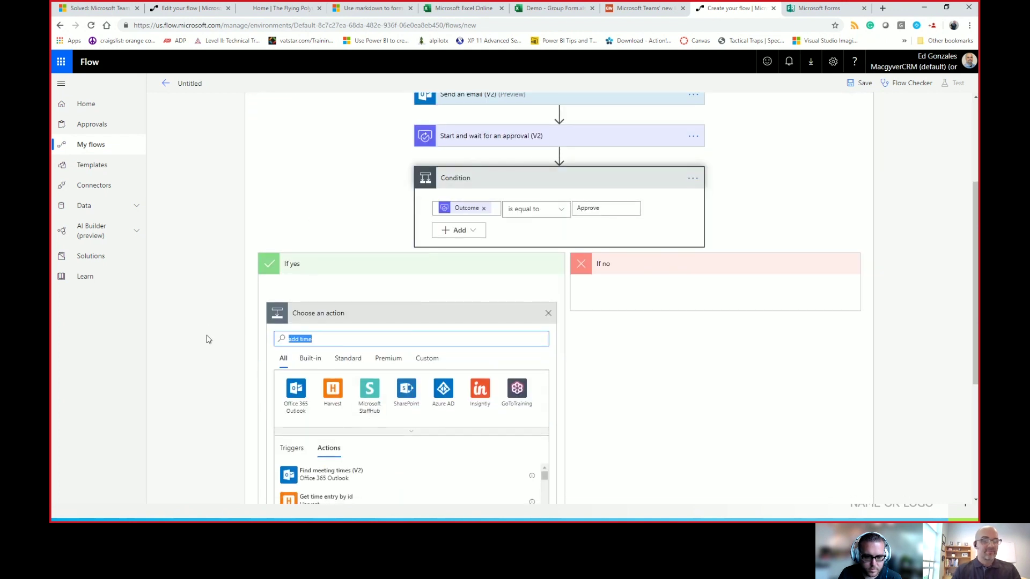
text(time)
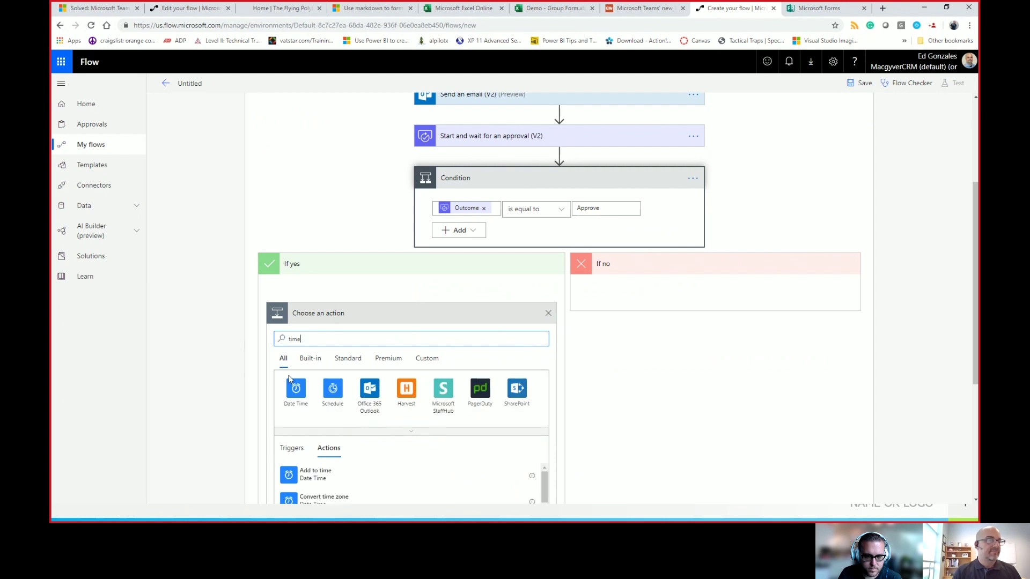
scroll(322, 459, down, 1)
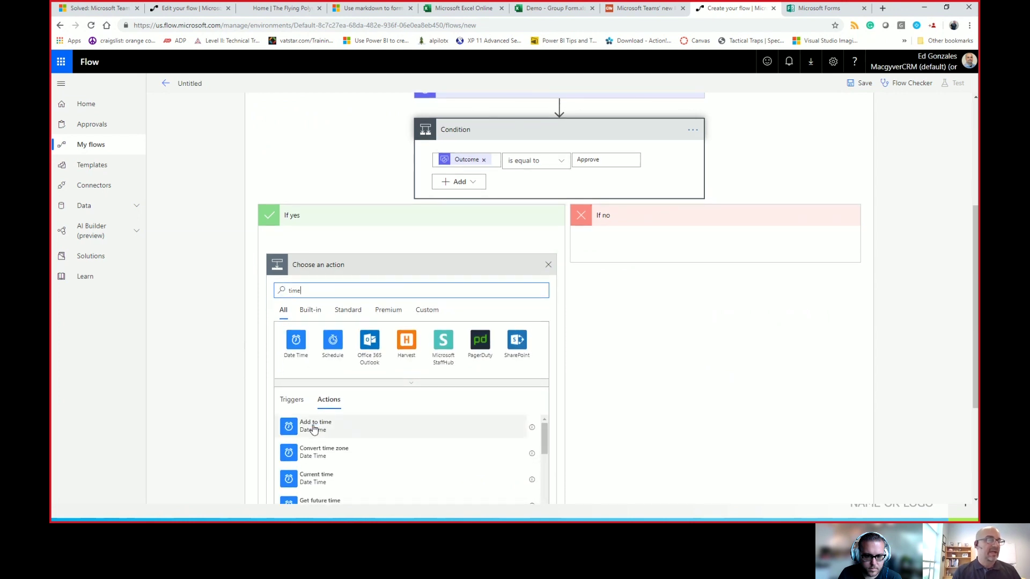
click(314, 427)
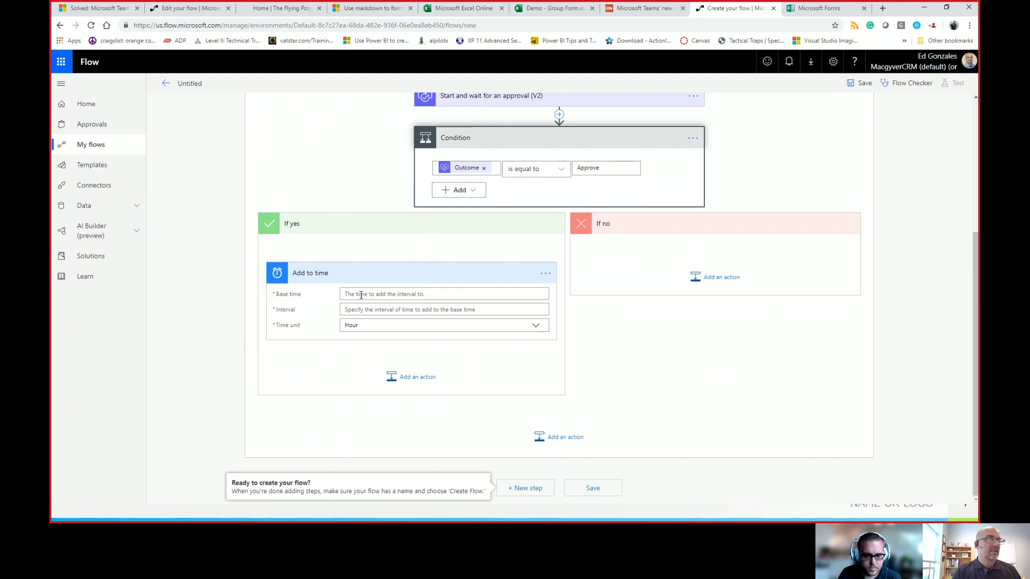
Step: Set Add to time's Base time to Completion date, Interval 7, Time unit Day
click(364, 294)
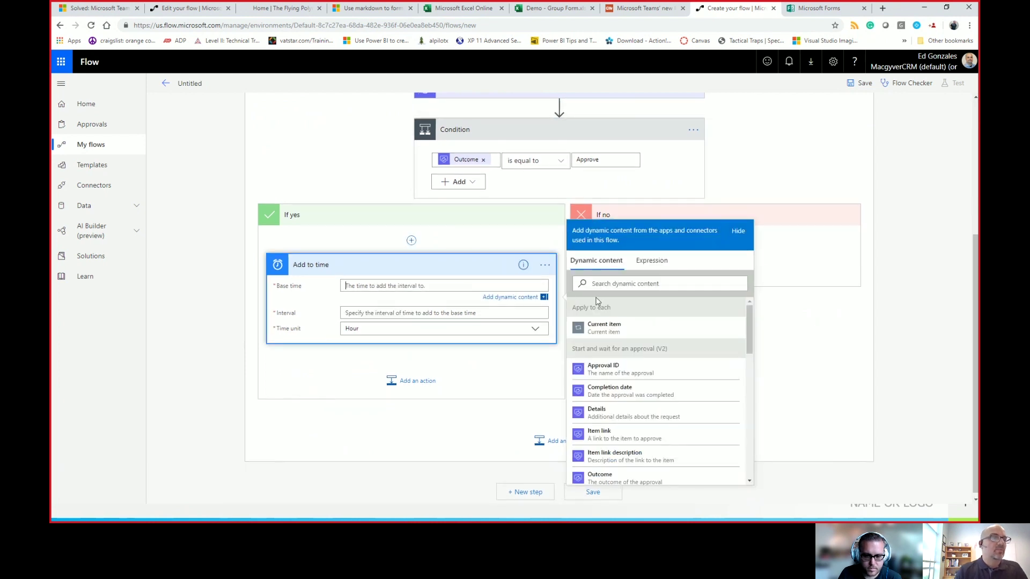
click(646, 397)
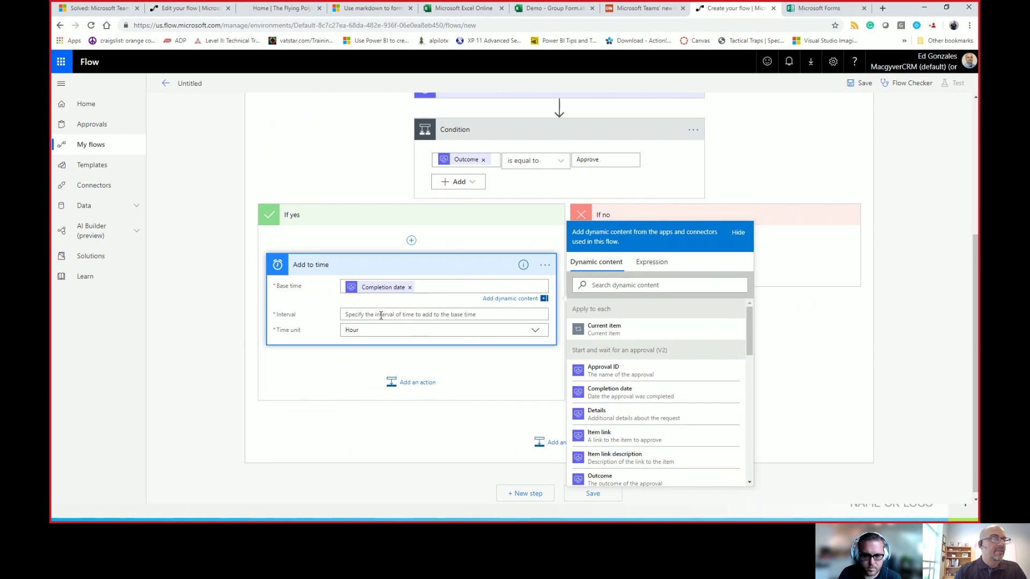
click(380, 316)
text(7)
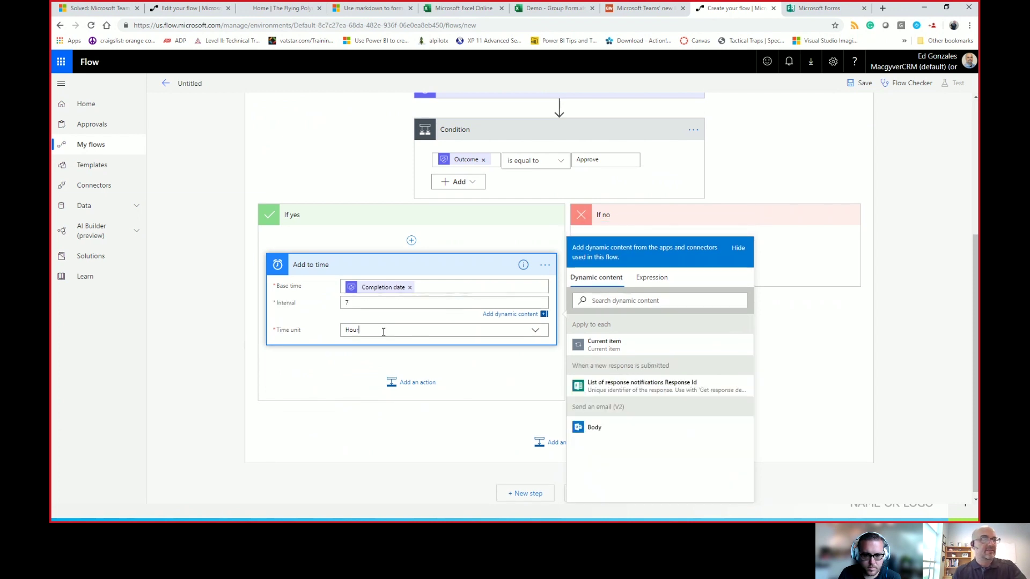
click(391, 365)
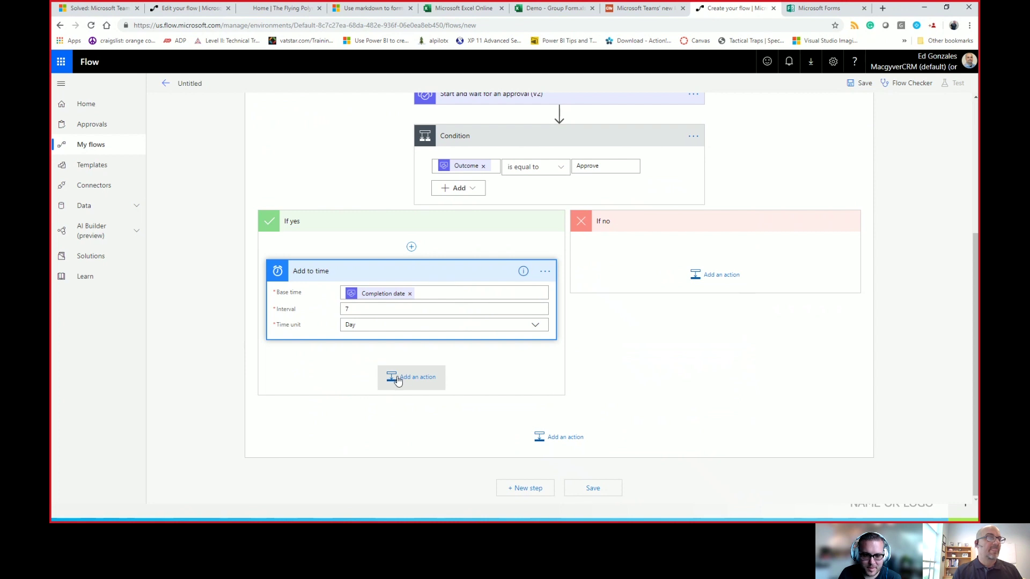
click(402, 378)
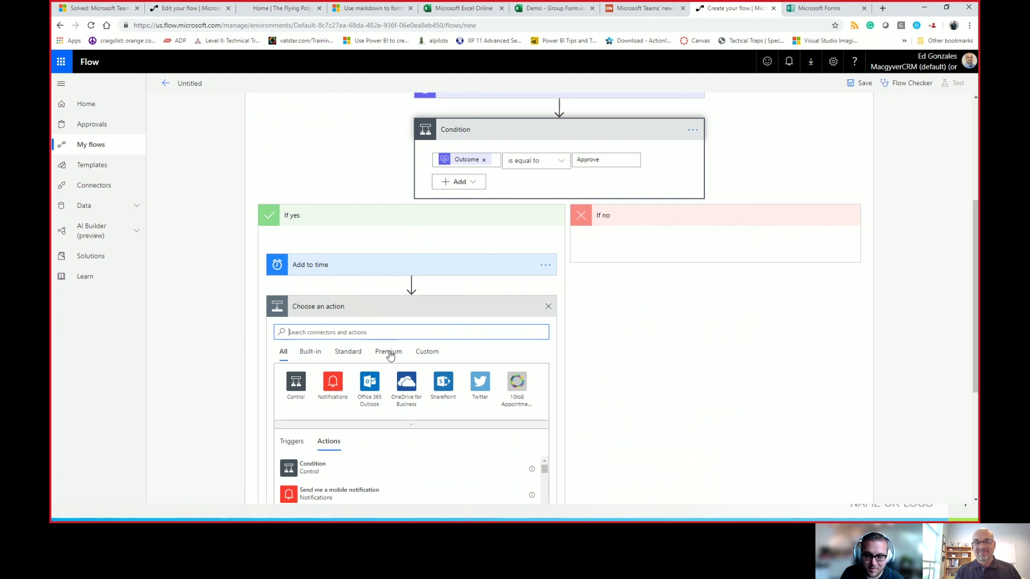
text(teams)
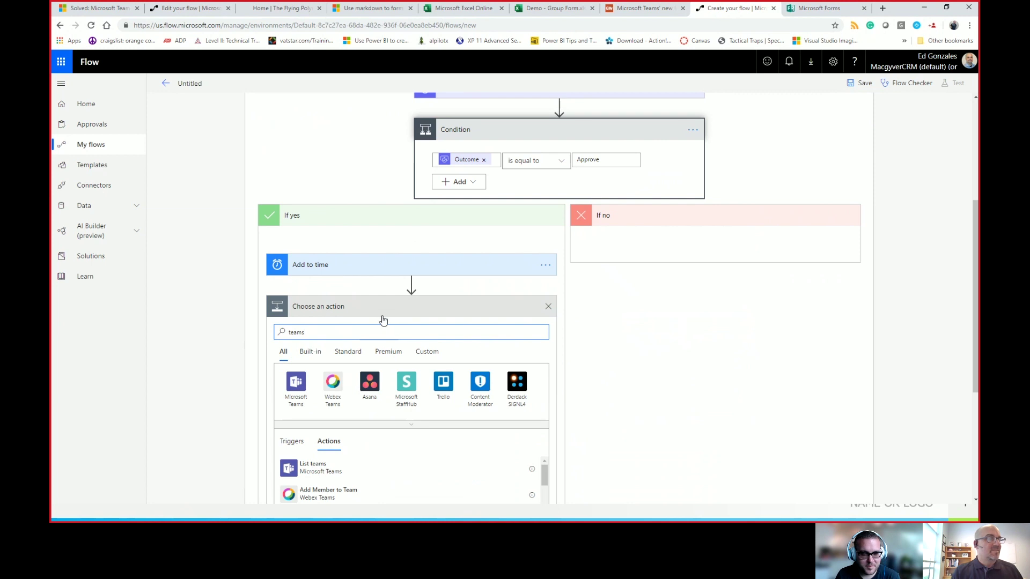
Step: Add a Microsoft Teams Post a message (V3) step targeting the demo team's General channel
scroll(322, 333, down, 1)
click(296, 341)
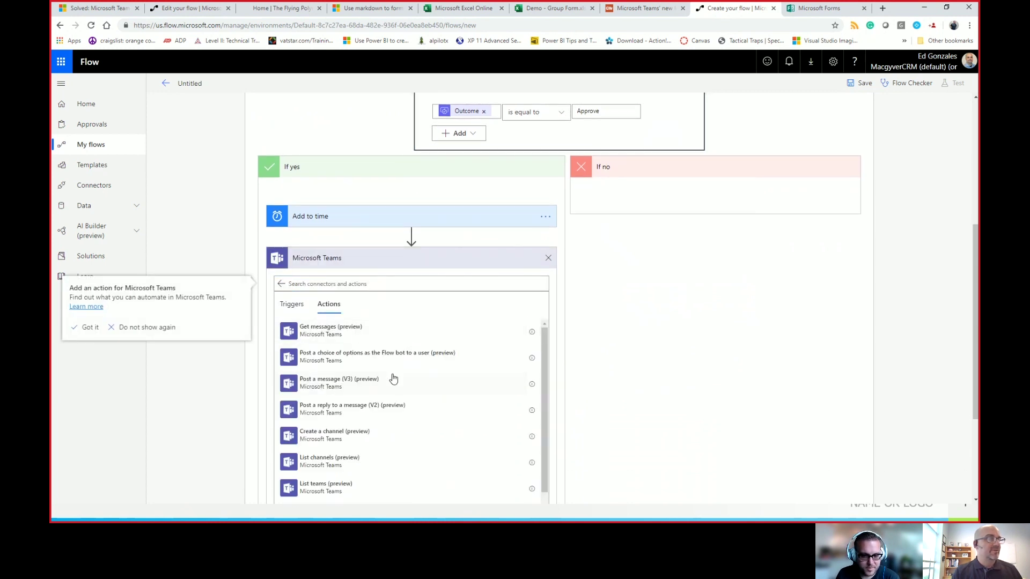
click(379, 389)
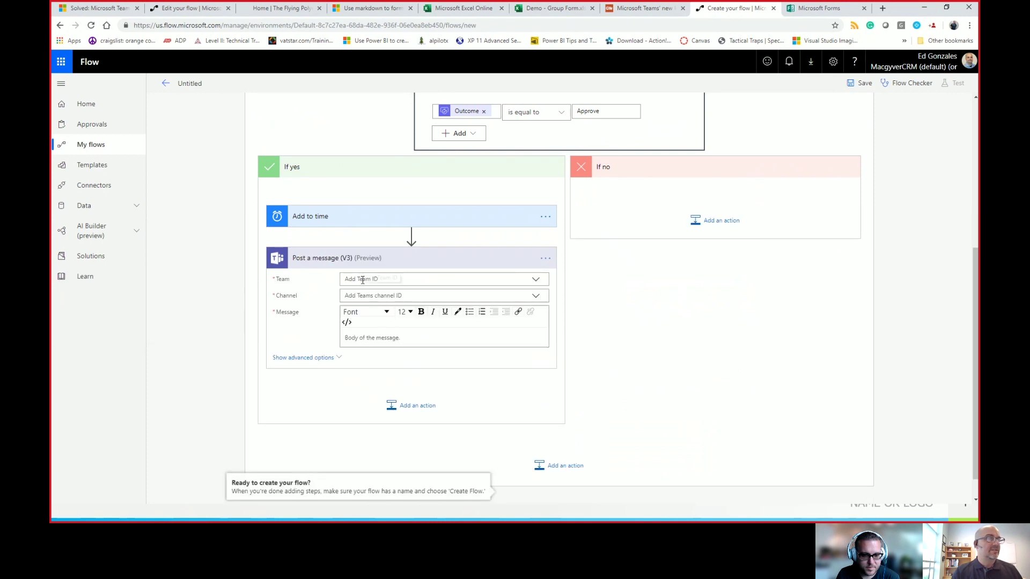
click(536, 280)
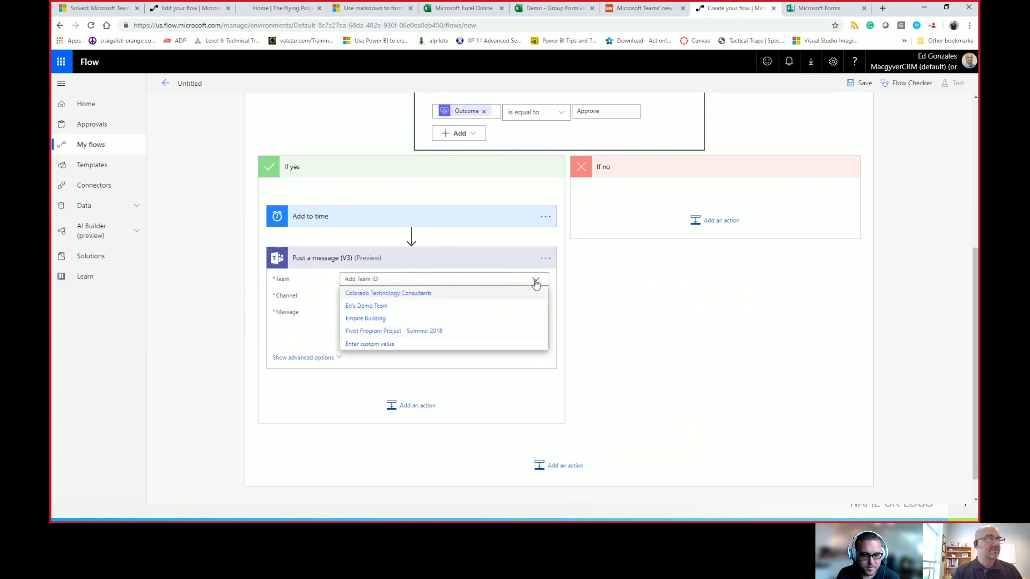
click(404, 305)
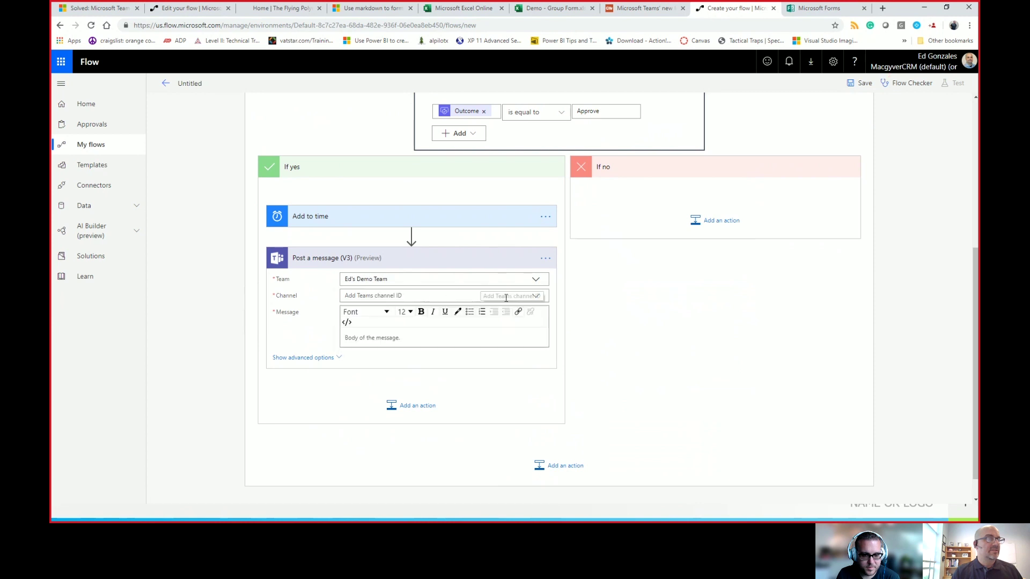
click(535, 296)
click(438, 312)
Step: Write 'New Tip Here.' as the Teams message and switch the body to HTML code view
click(388, 336)
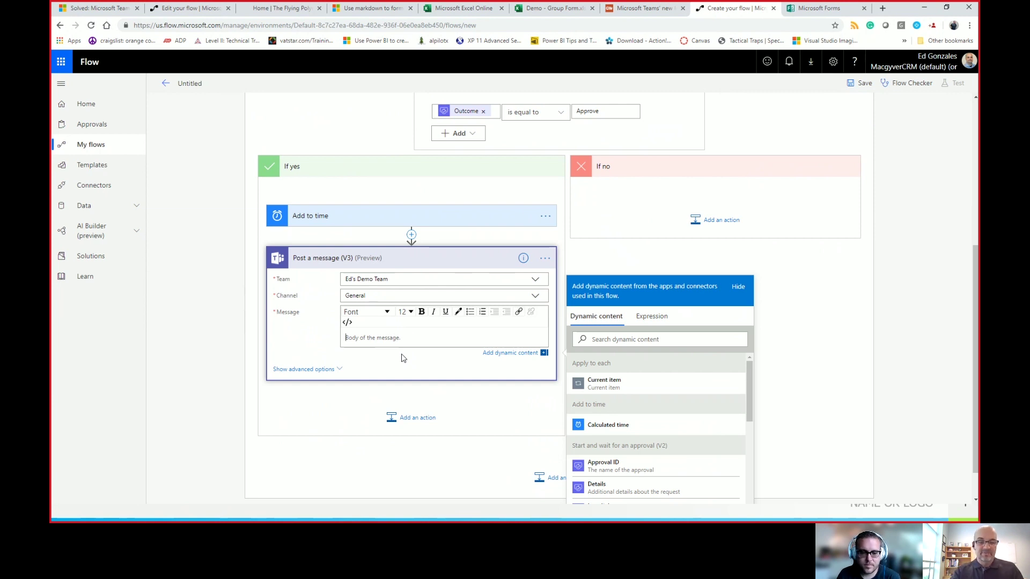
text(New)
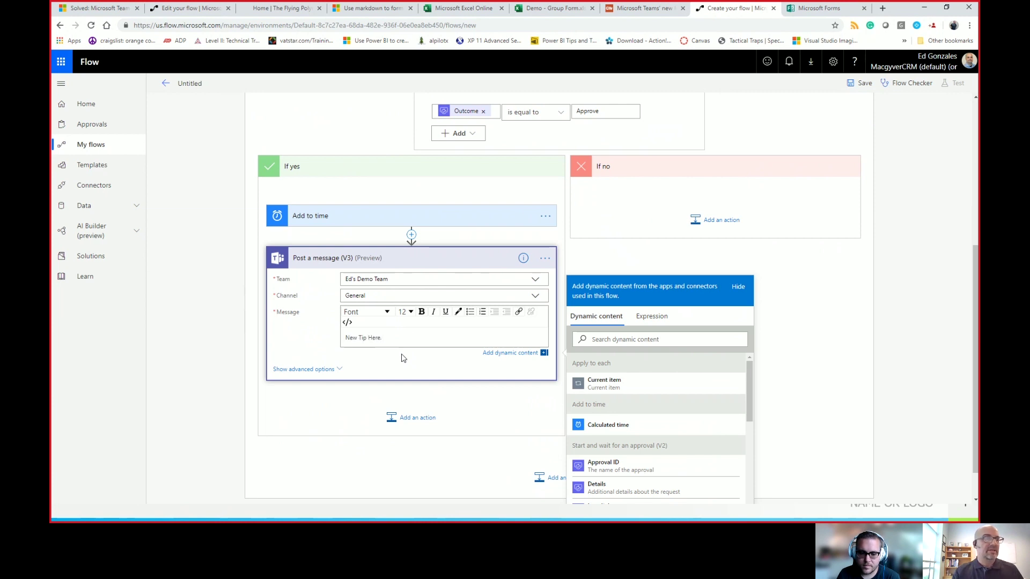
text( Tip Here.)
key(Return)
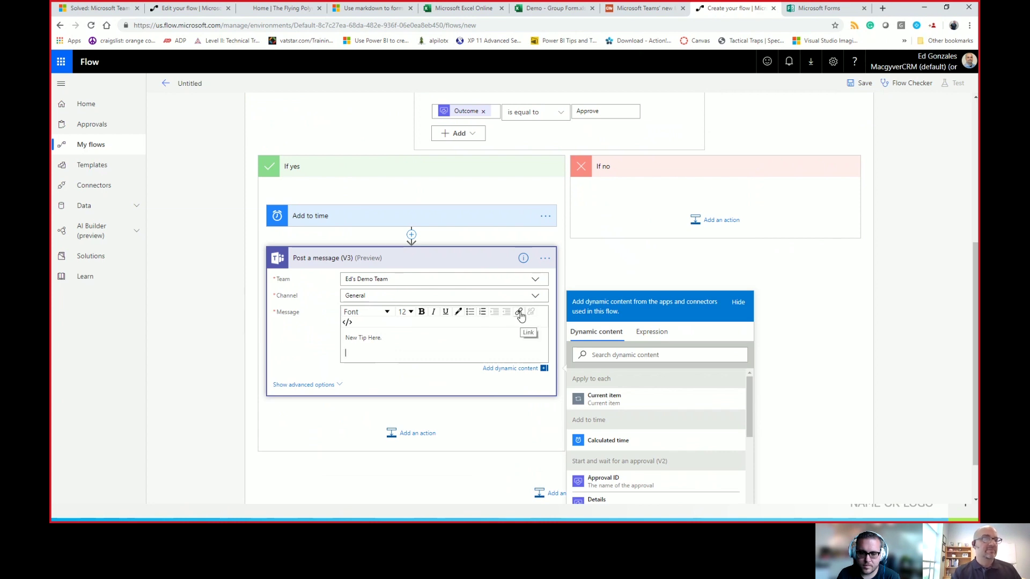
click(347, 323)
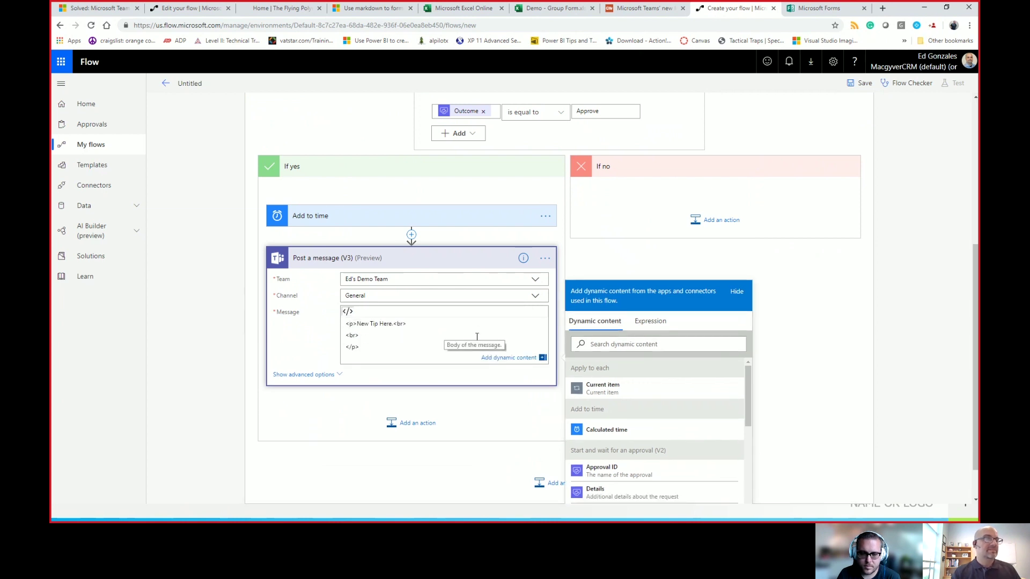
click(203, 15)
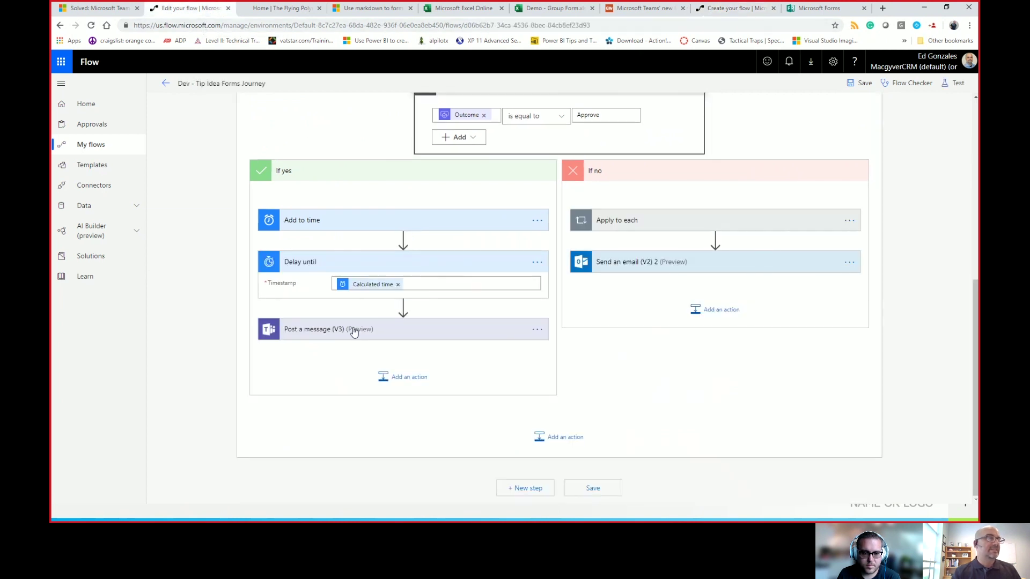
Step: Copy the Dev flow's Post a message HTML and paste it into the new flow's message
click(410, 333)
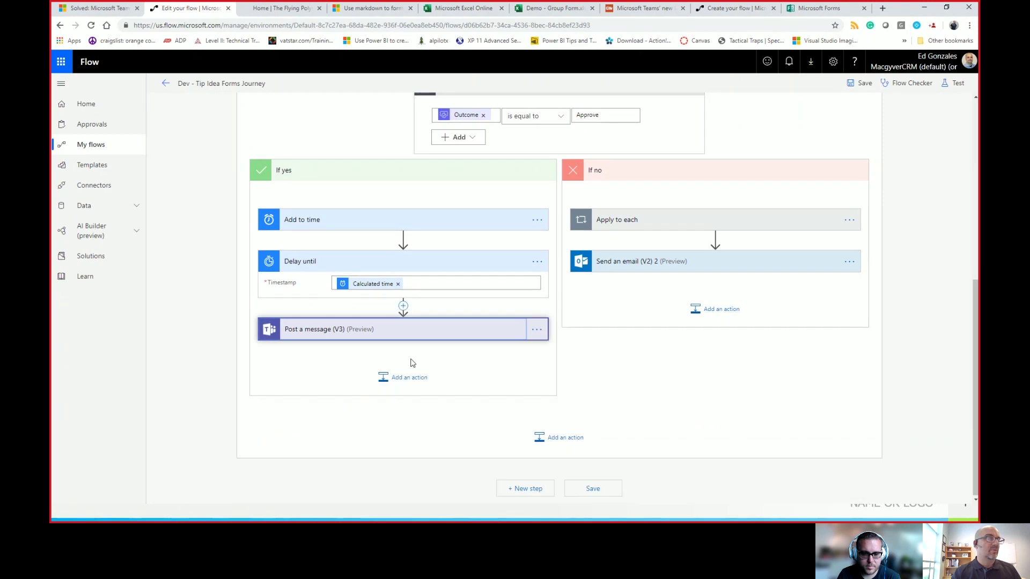
click(417, 338)
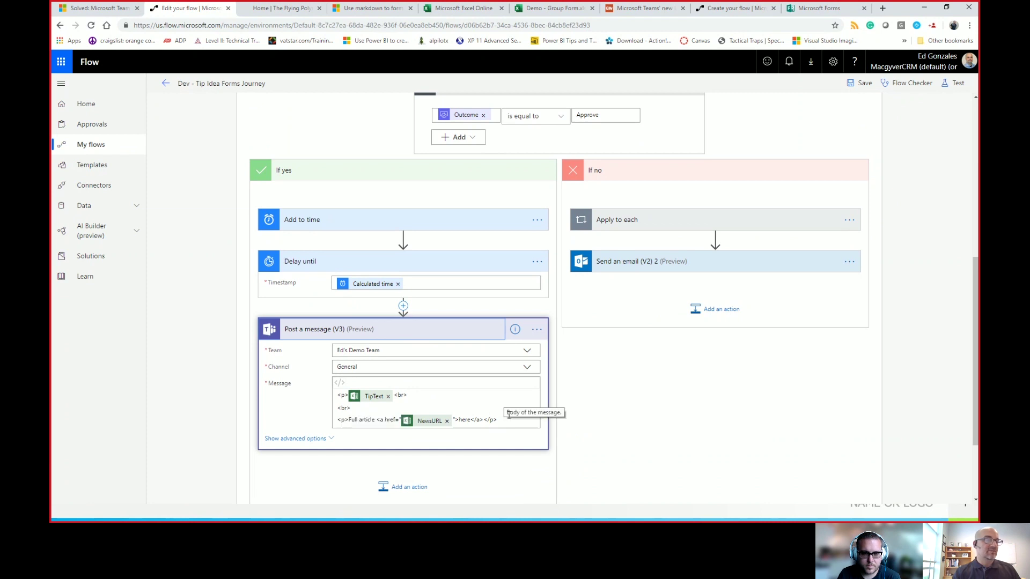
drag(492, 421, 333, 397)
key(ctrl+c)
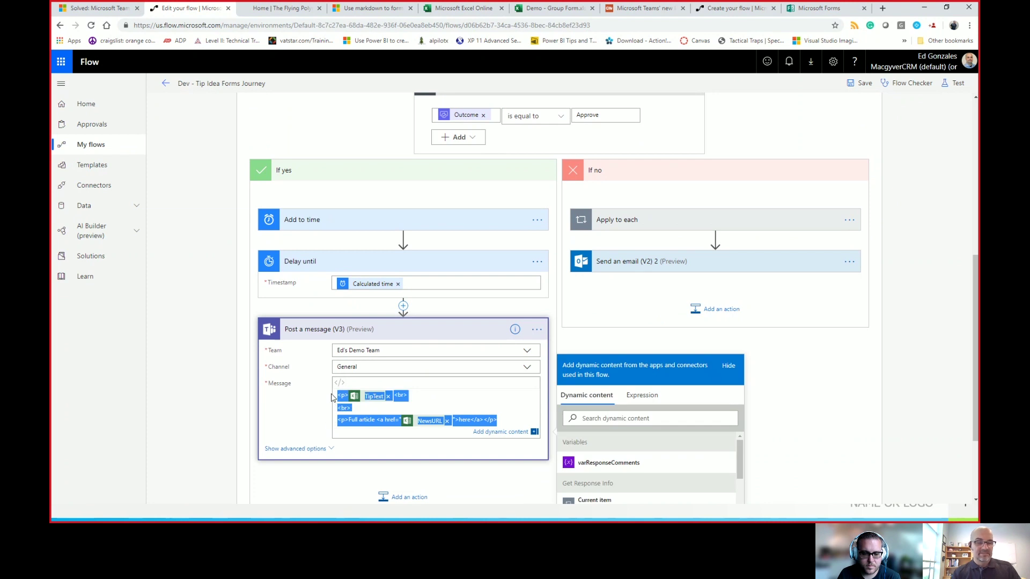
click(725, 10)
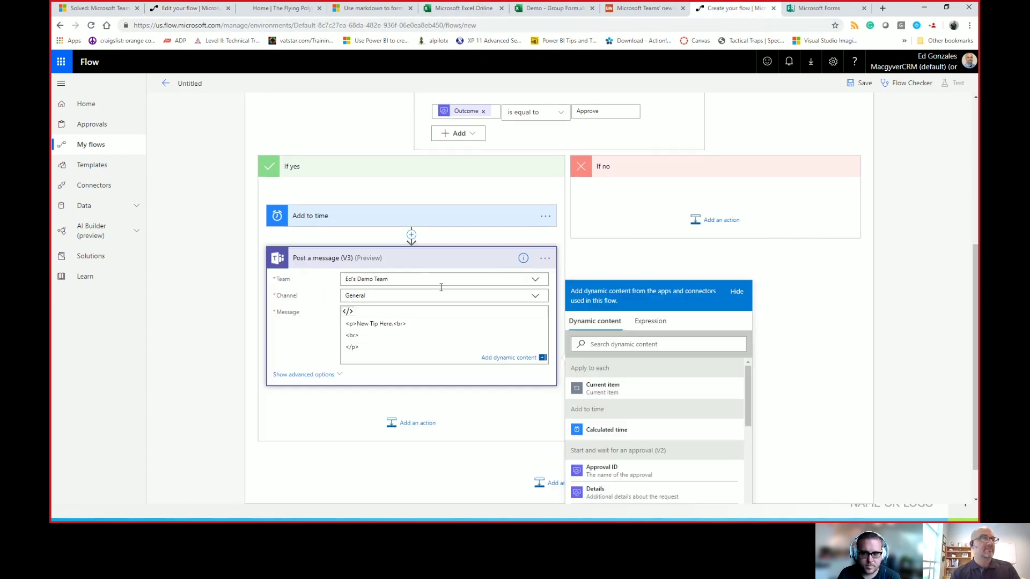
click(376, 360)
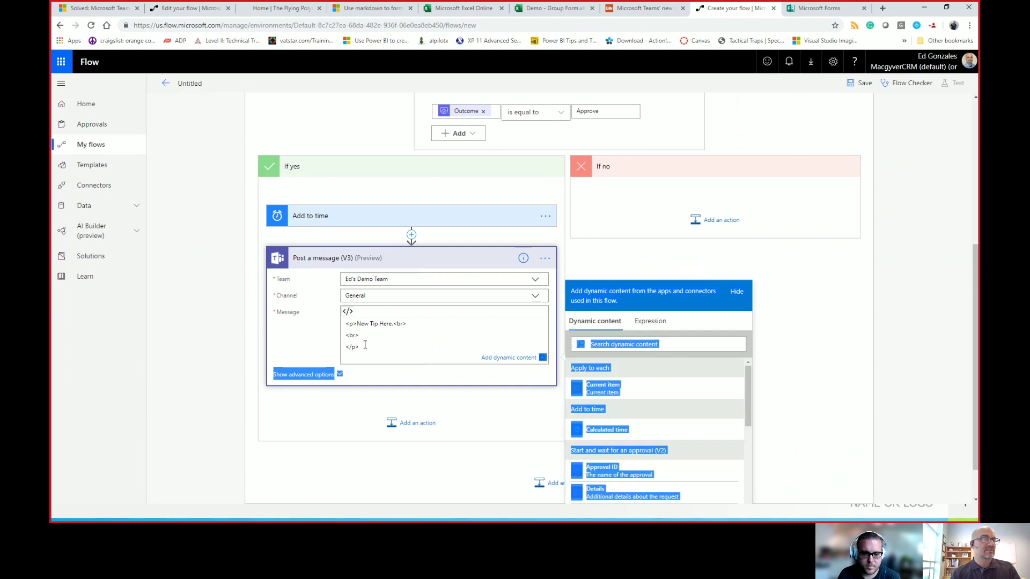
key(ctrl+a)
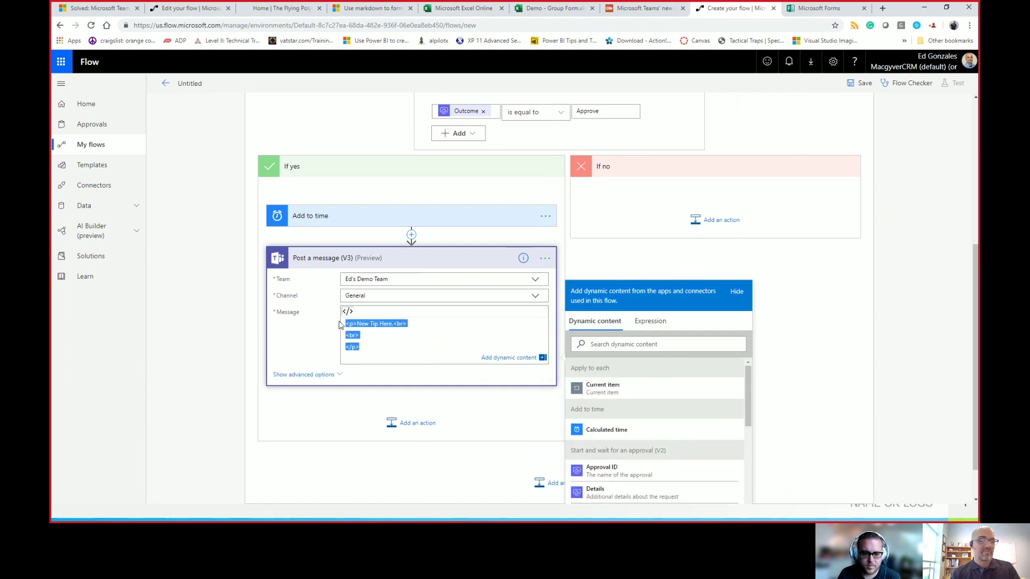
key(ctrl+v)
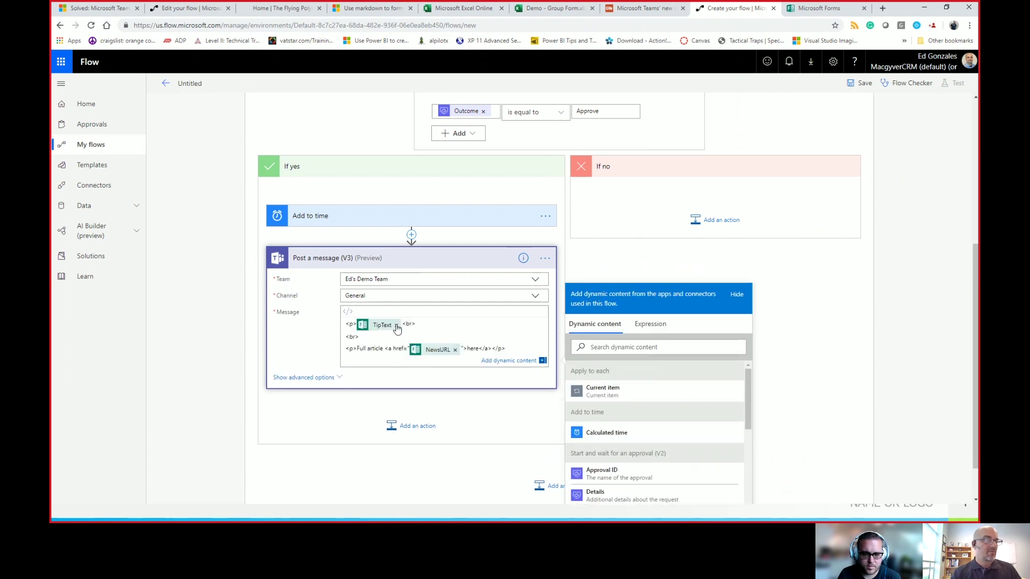
Step: Replace the TipText and NewsURL tokens with the What is the Topic and Article URL answers
click(396, 325)
click(455, 348)
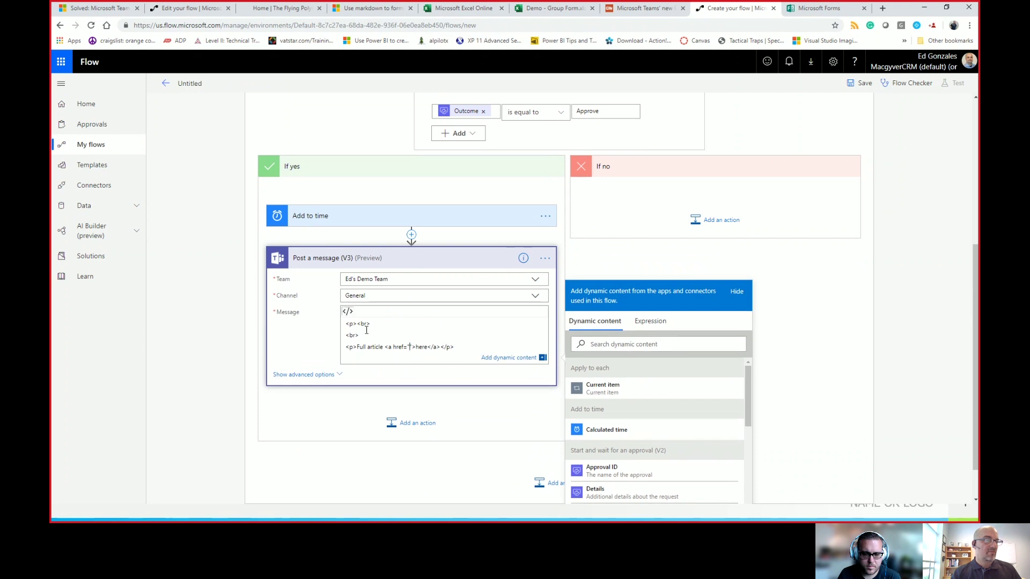
click(357, 324)
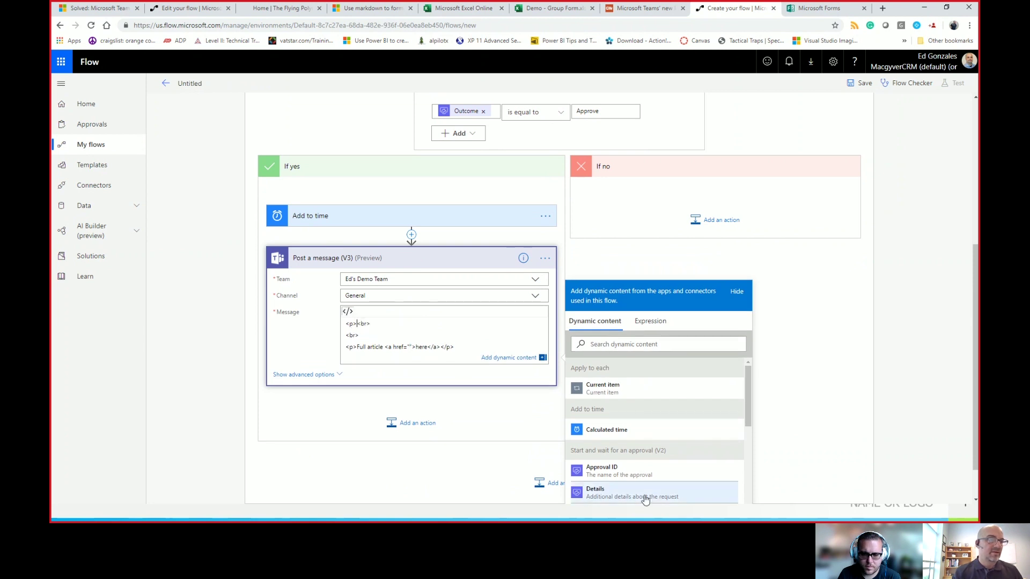
scroll(644, 493, down, 5)
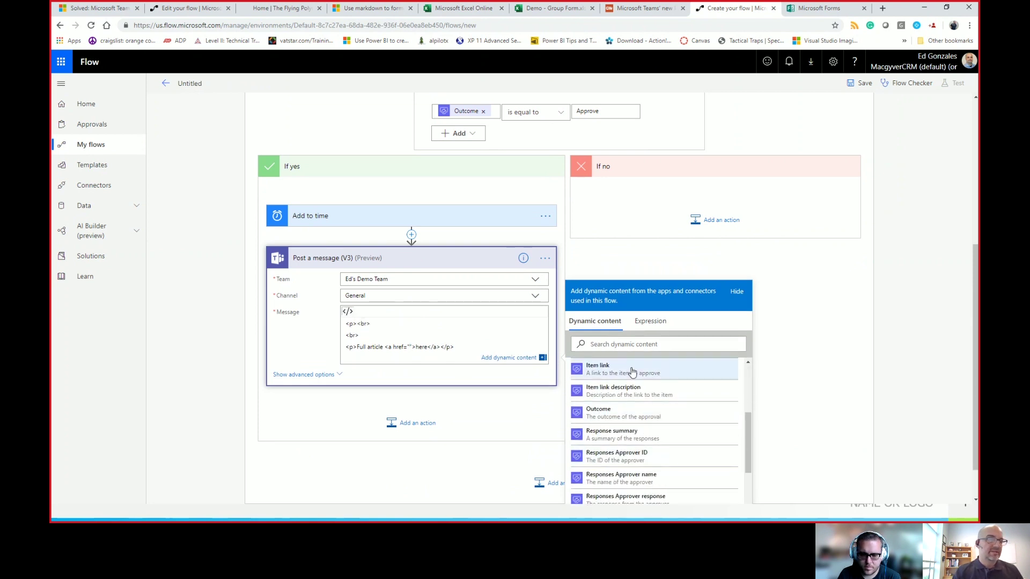
scroll(686, 424, down, 5)
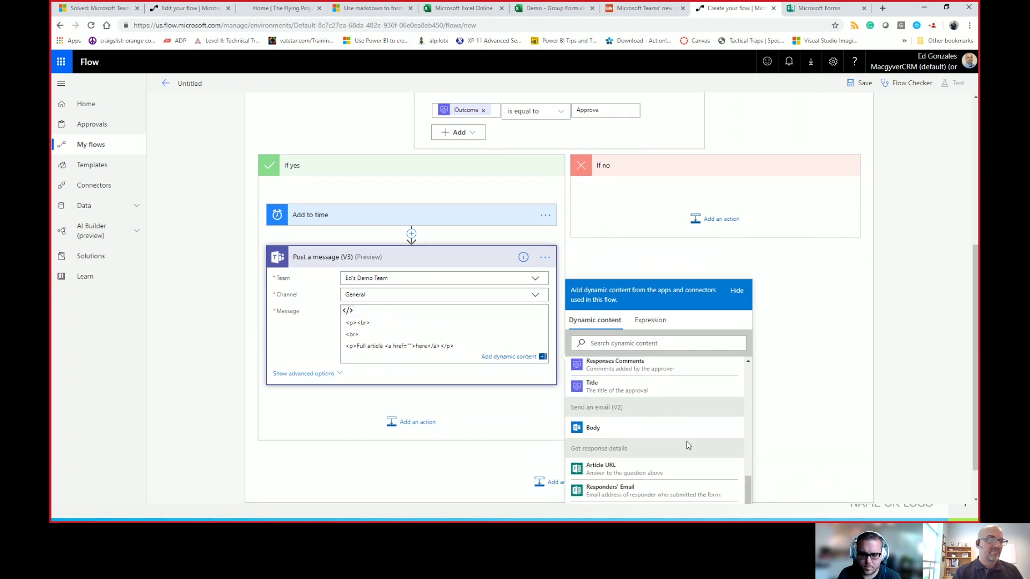
scroll(688, 445, down, 2)
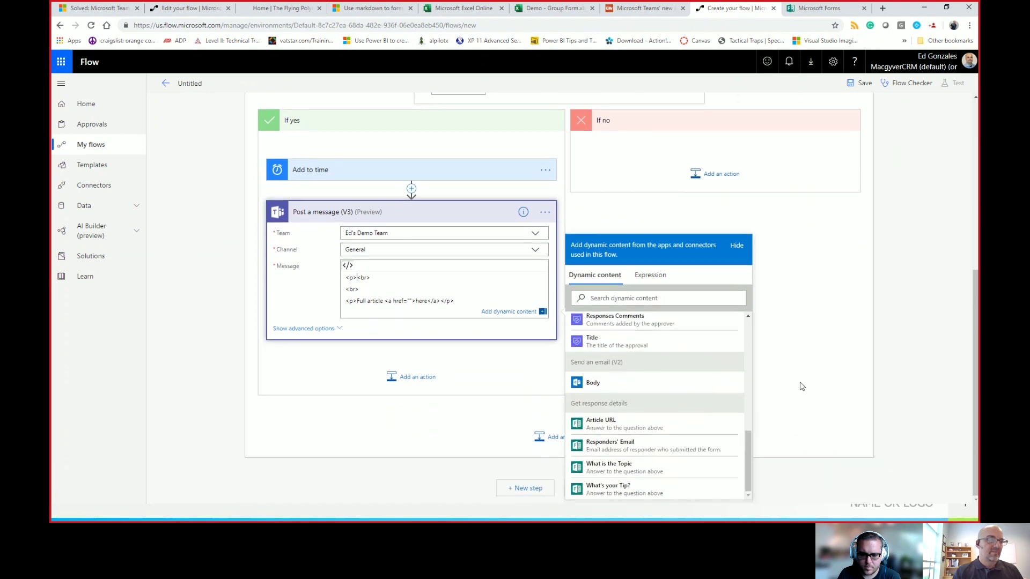
click(622, 468)
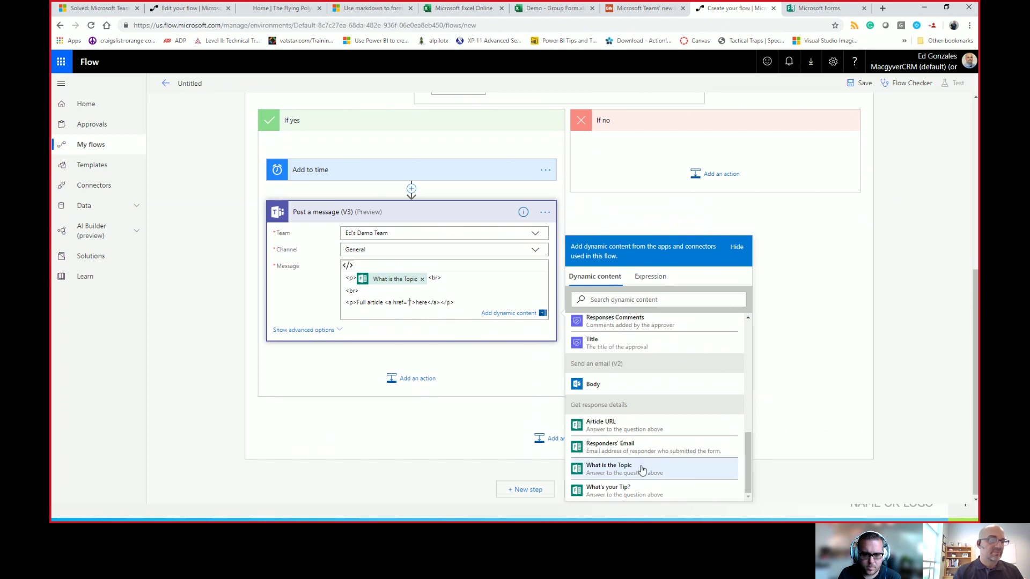
click(639, 427)
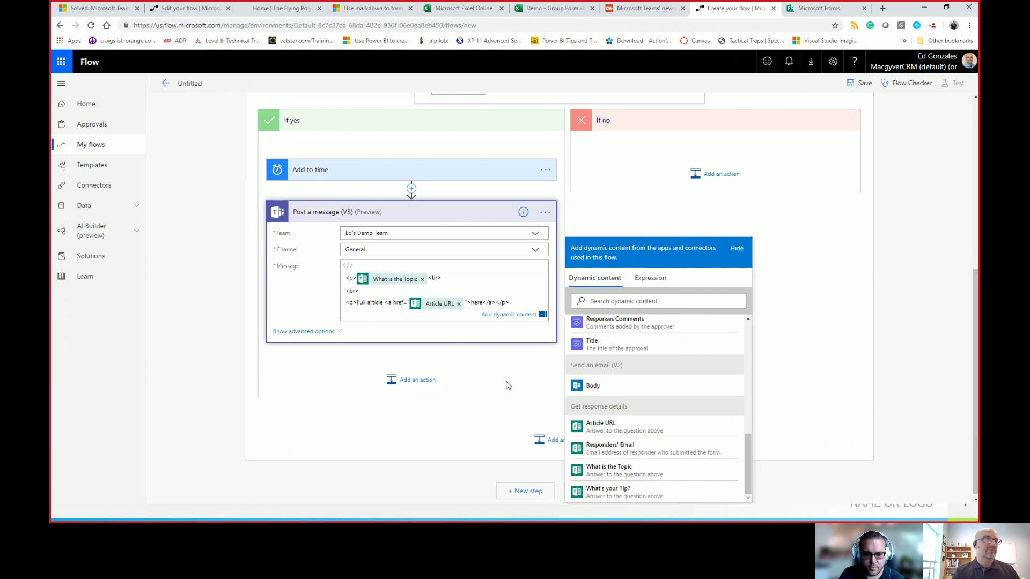
Step: Finish editing the Teams message and switch to the Excel Online start page
click(538, 365)
scroll(606, 339, up, 3)
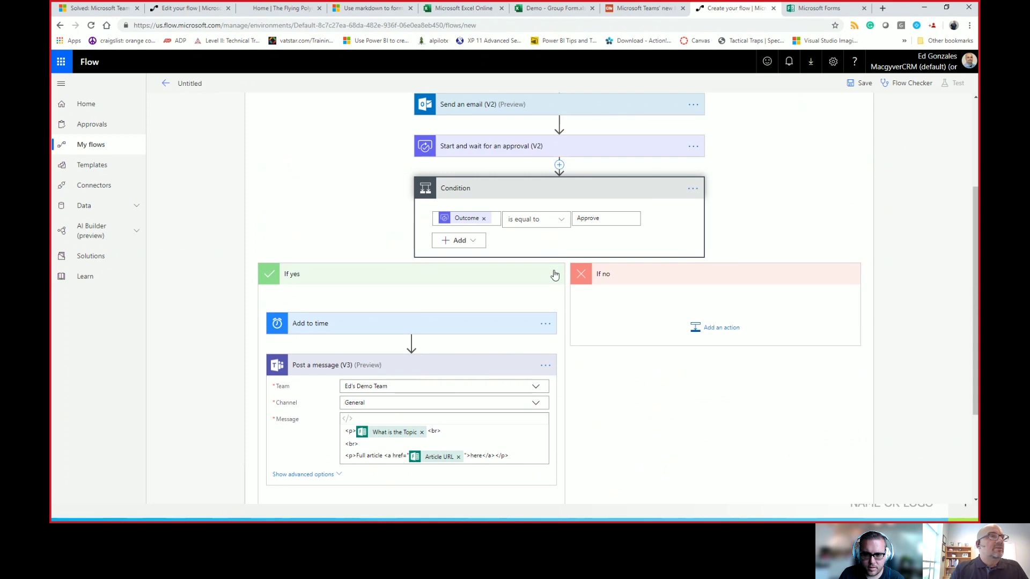
scroll(554, 274, up, 2)
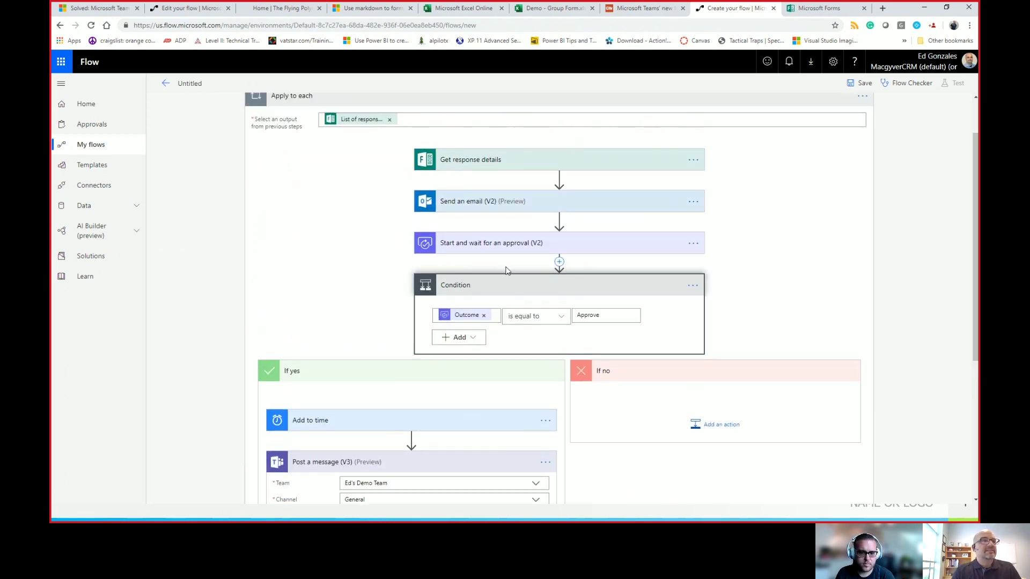
mouse_move(570, 221)
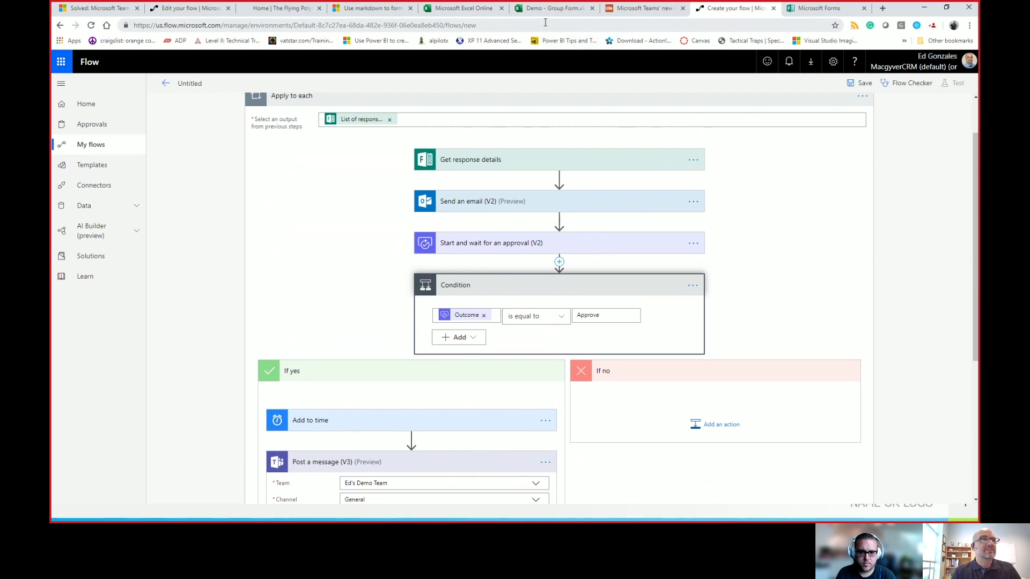
click(462, 9)
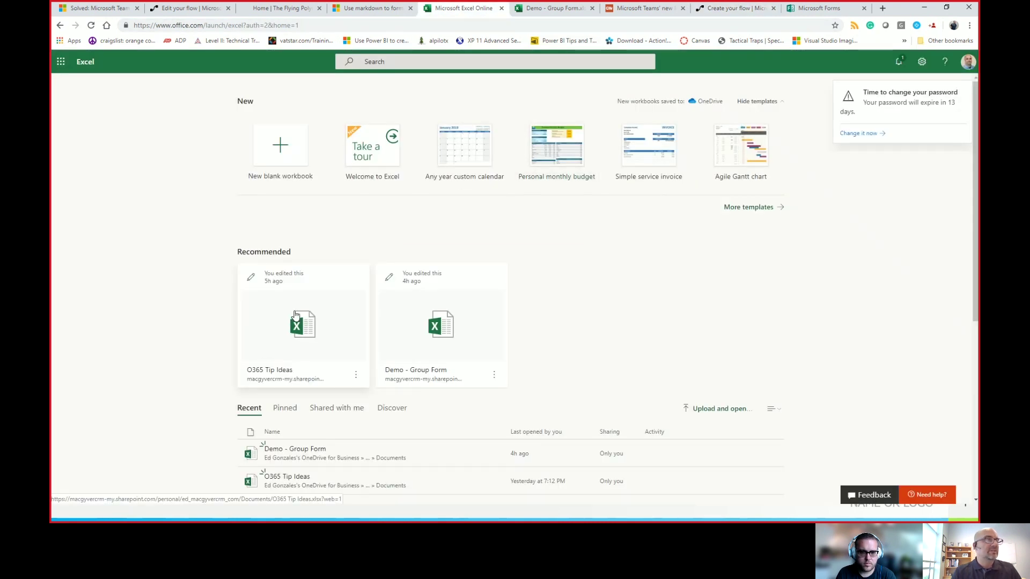
Step: Check the O365 Tip Ideas and empty Demo - Group Form workbooks, then go back to the flow designer
click(294, 320)
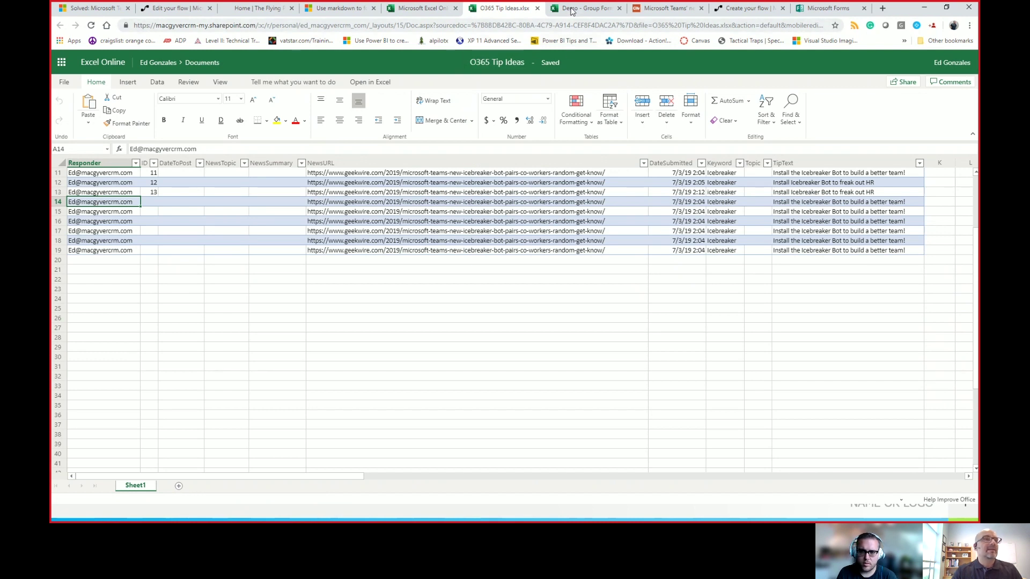
click(573, 10)
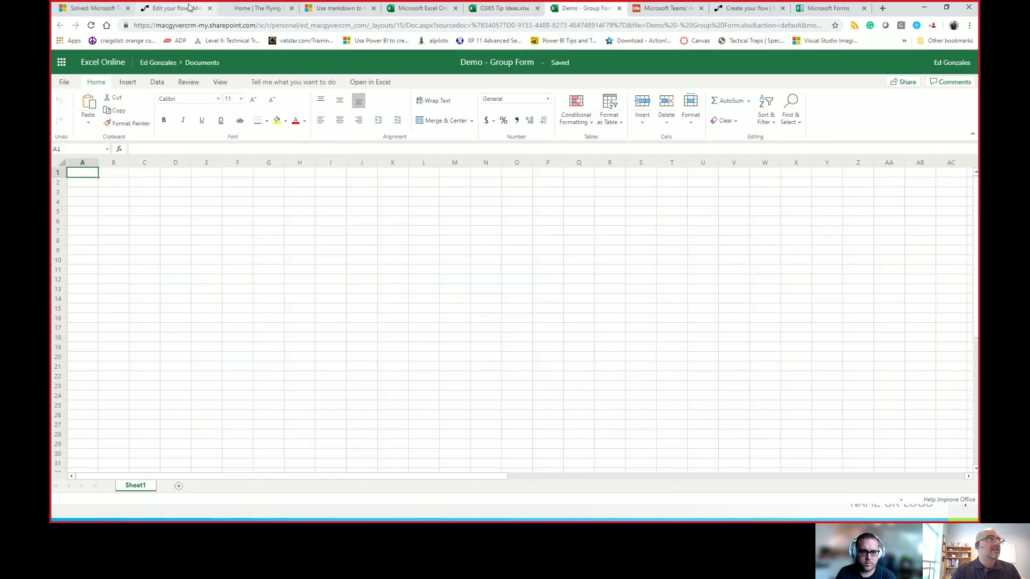
click(764, 12)
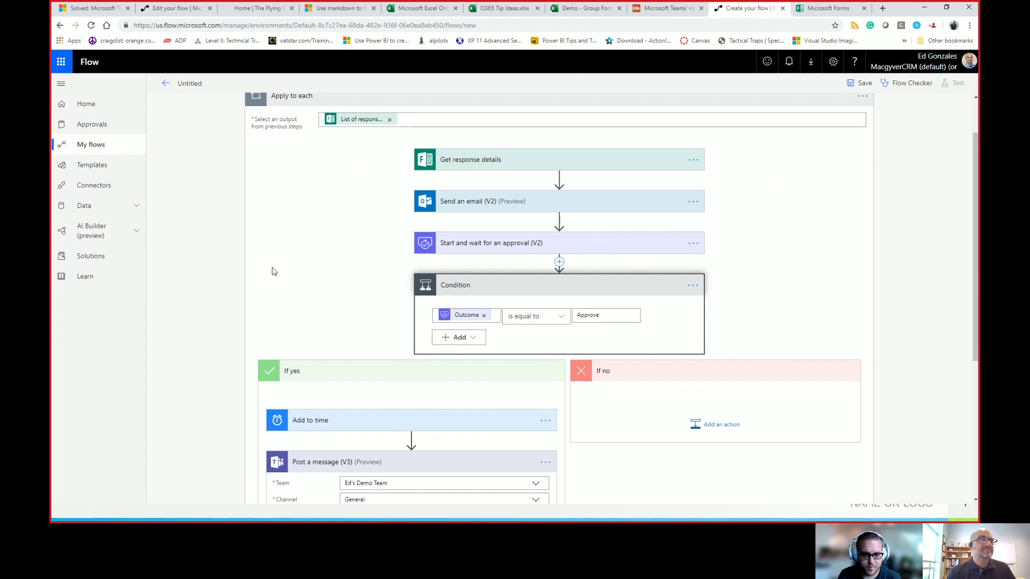
Step: Save the flow and switch to the Office 365 Tip Suggestion form editor
scroll(316, 325, down, 2)
scroll(312, 273, up, 2)
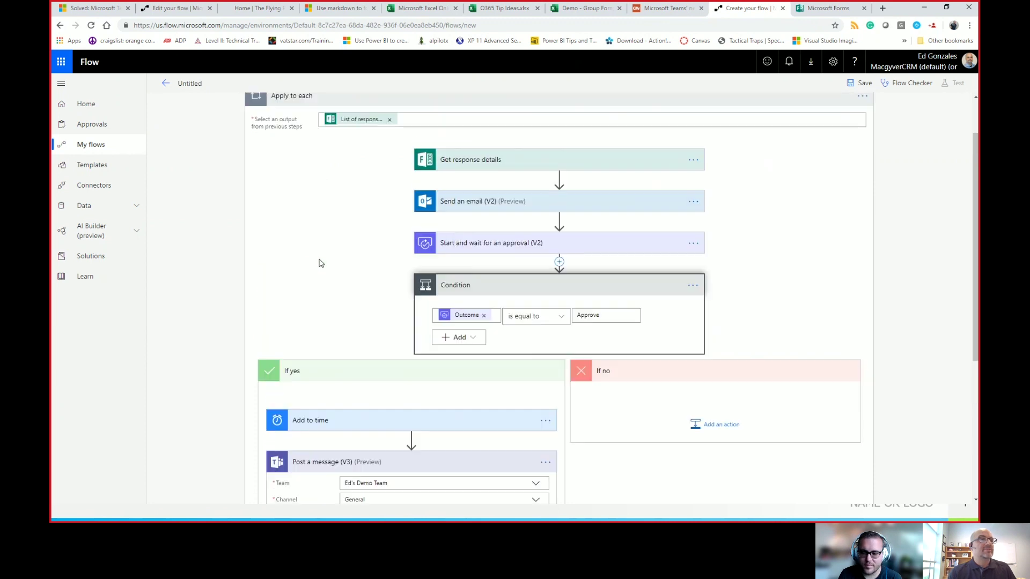
click(862, 85)
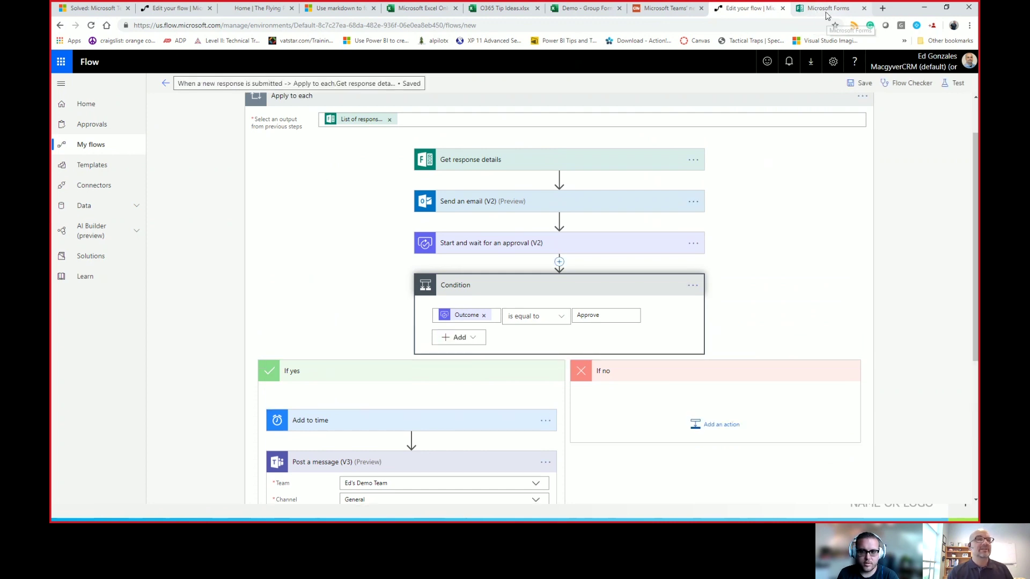
click(829, 12)
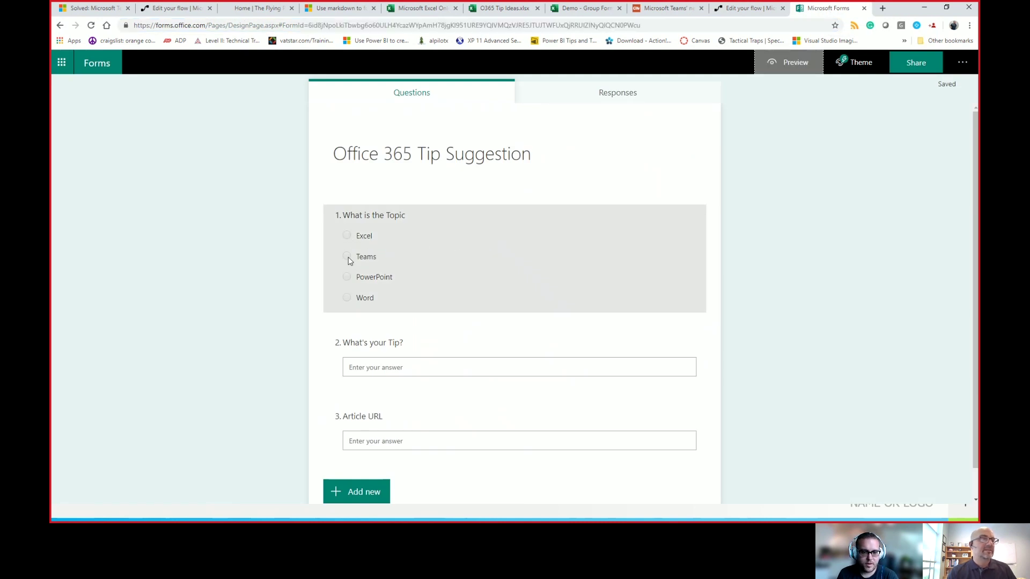
Step: Preview the form, pick Teams as the topic and enter the tip 'Install the Icebreaker Bot'
click(793, 65)
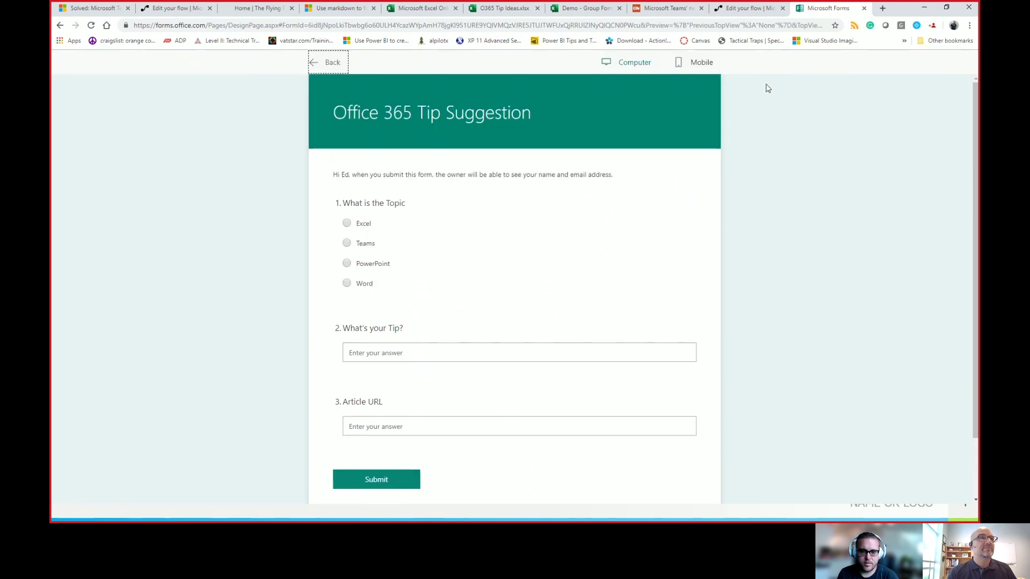
click(346, 244)
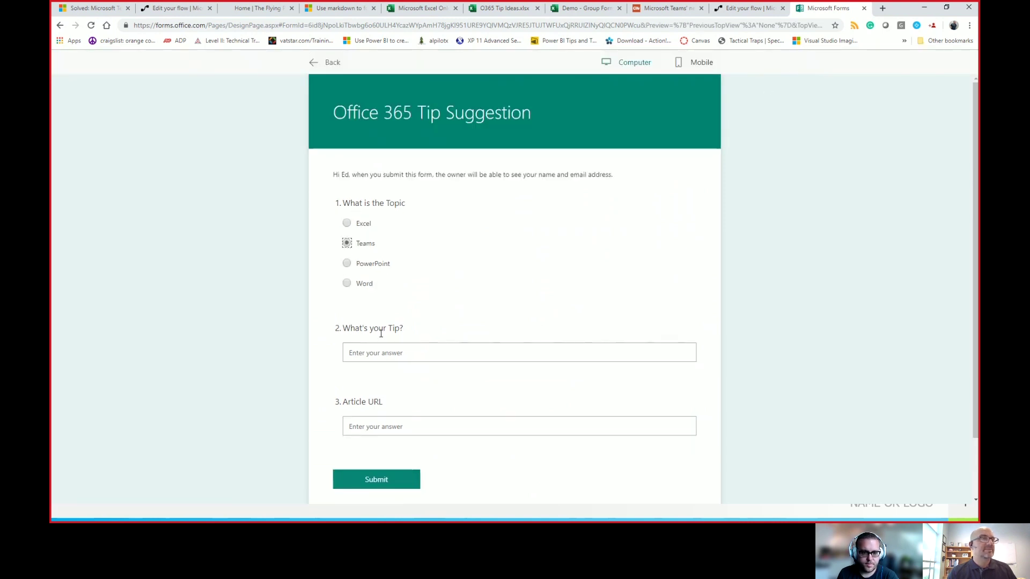
click(370, 354)
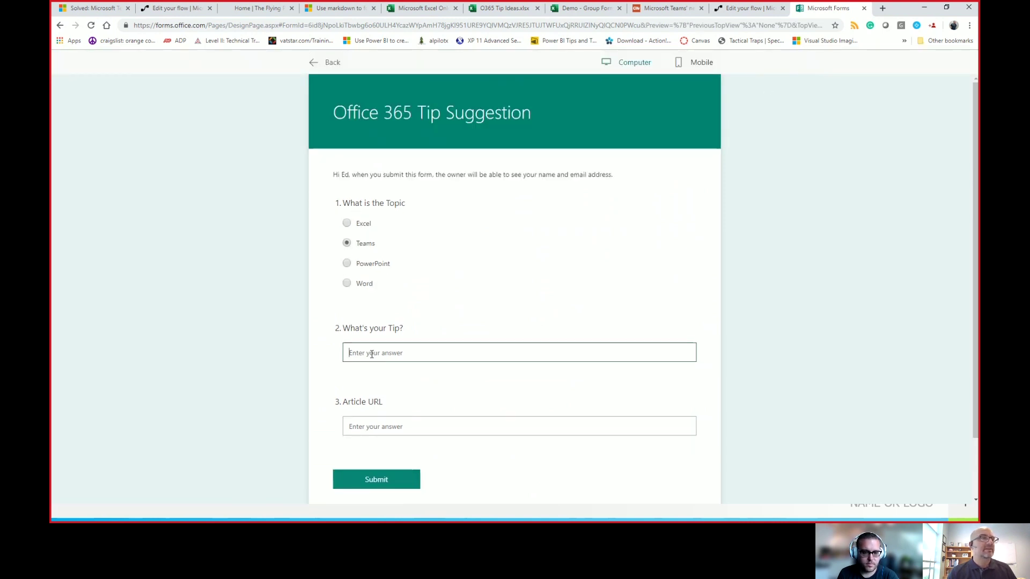
text(Insta)
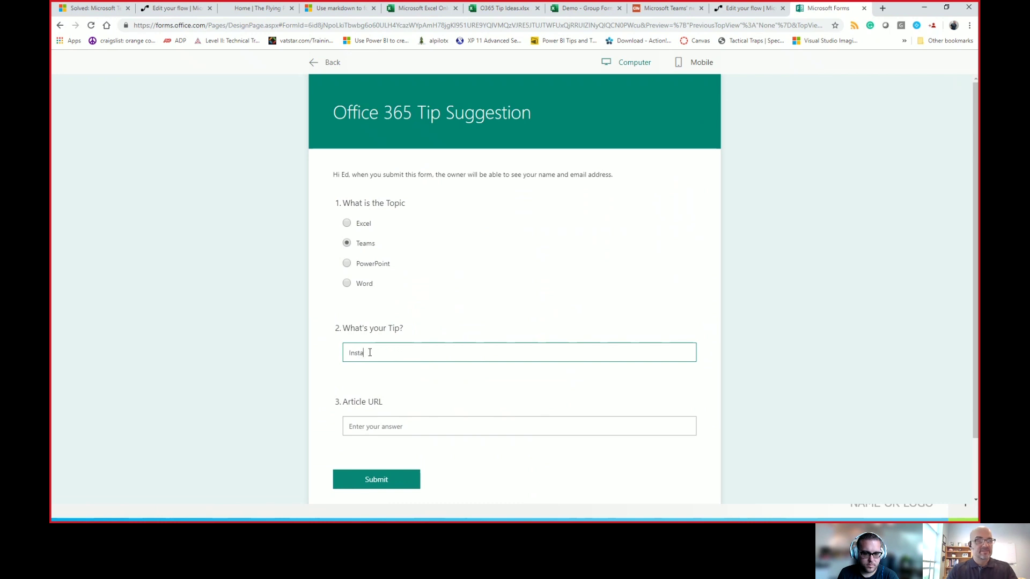
text(ll the Icebreaker Bot)
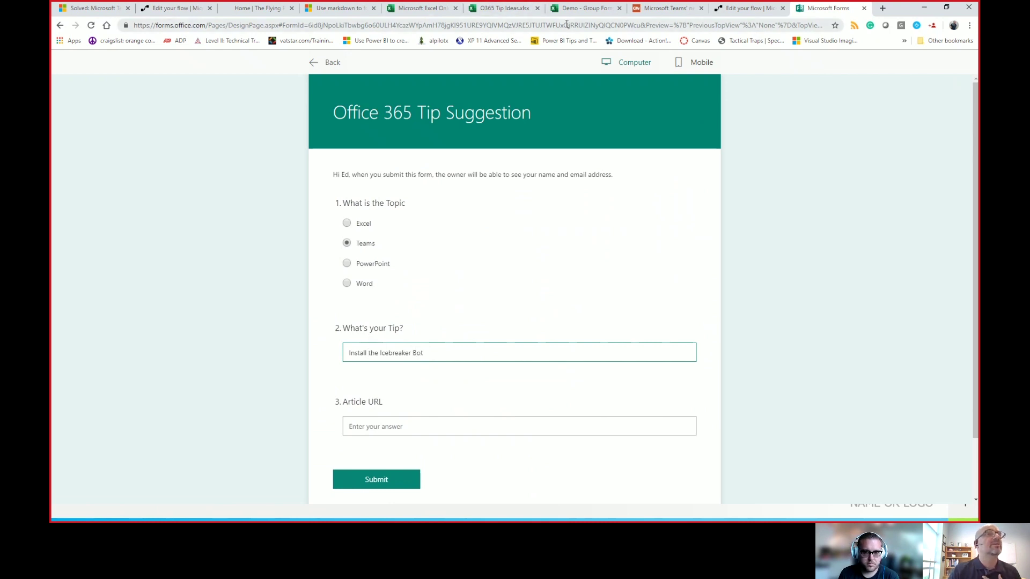
Step: Paste the GeekWire Icebreaker Bot article URL as the Article URL answer and submit
click(670, 9)
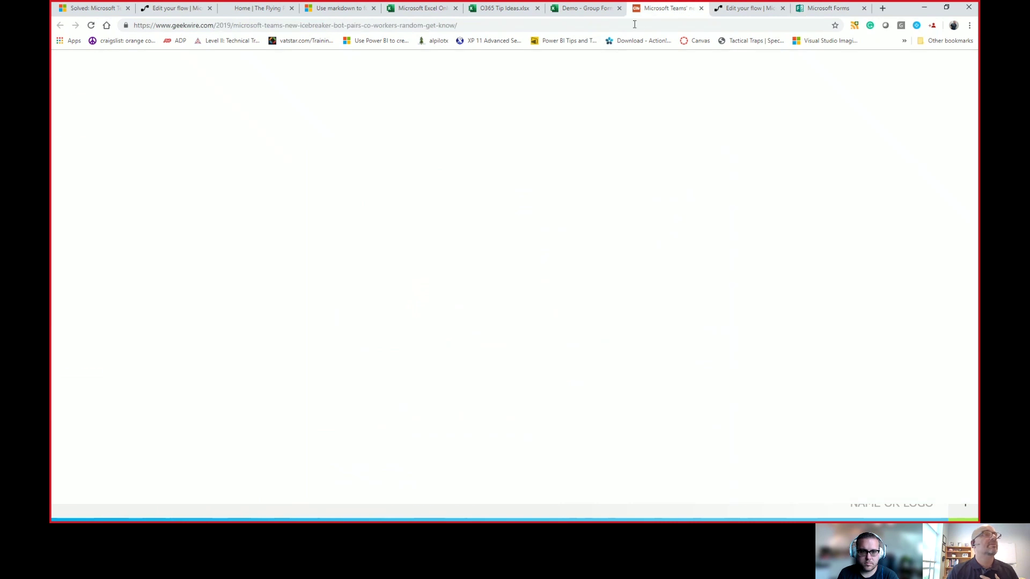
click(634, 24)
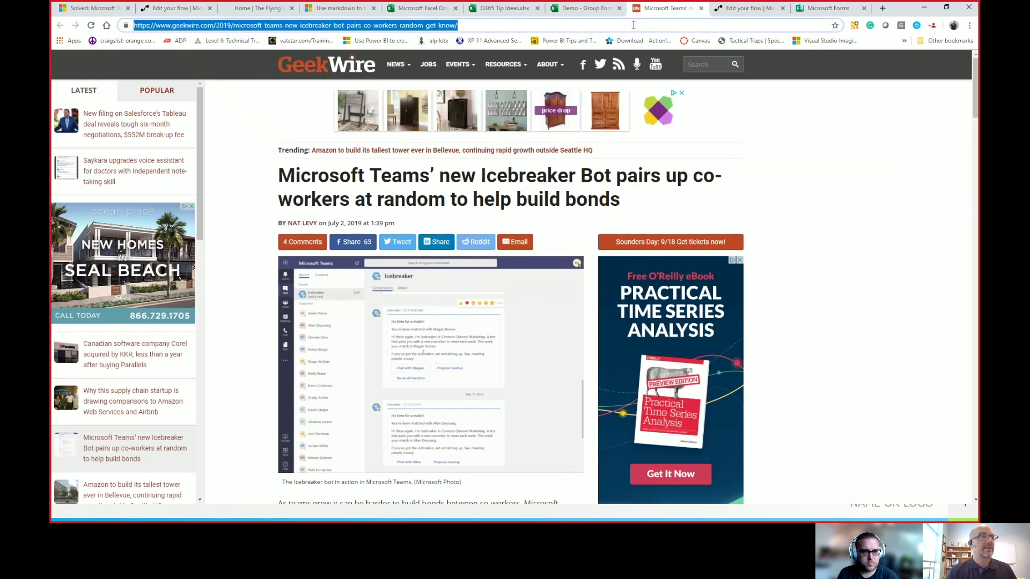
click(840, 6)
click(397, 426)
key(ctrl+v)
click(361, 478)
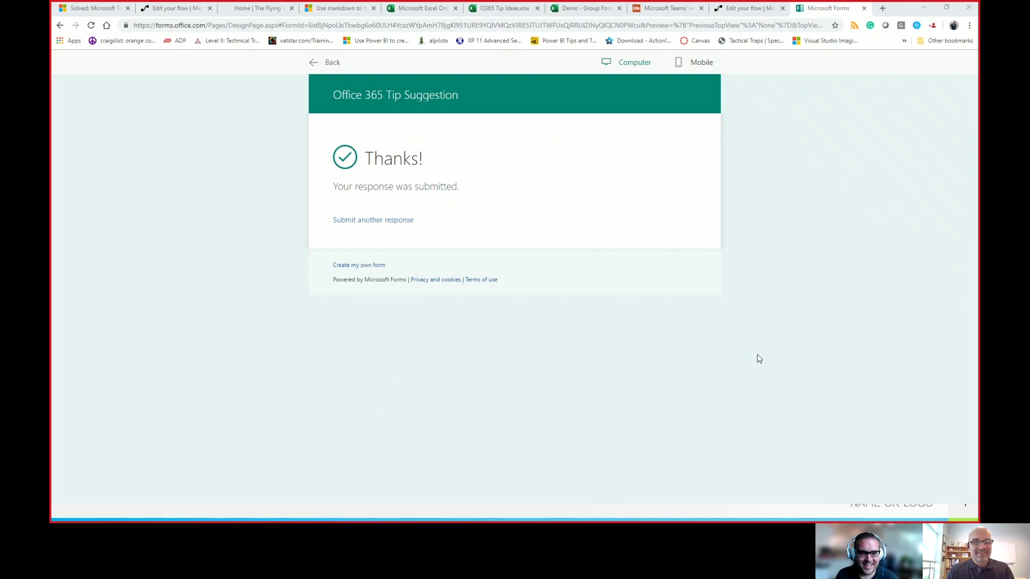
Step: Approve the New O365 Tip request from the Flow approval email in Outlook
key(alt+Tab)
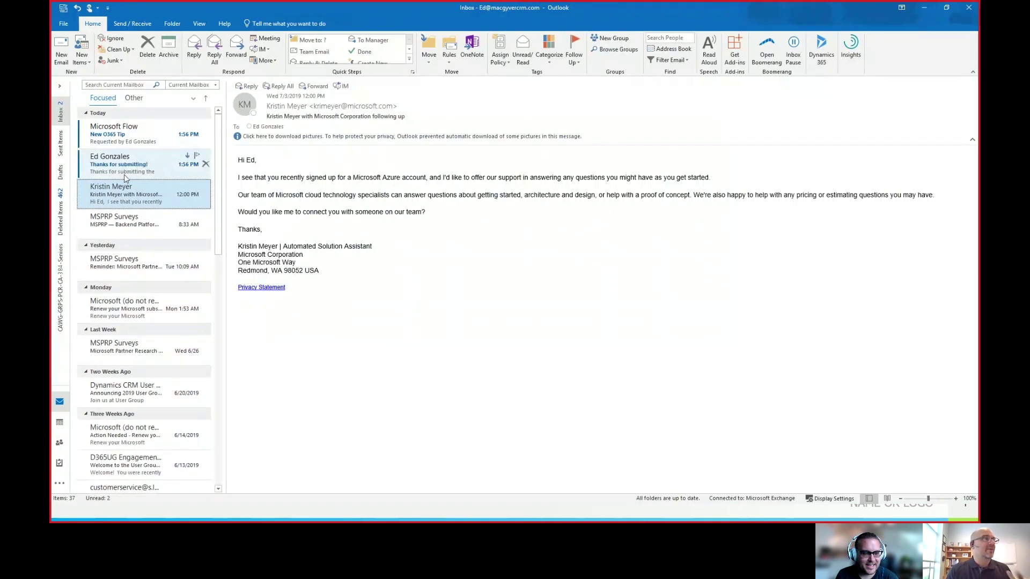
click(124, 174)
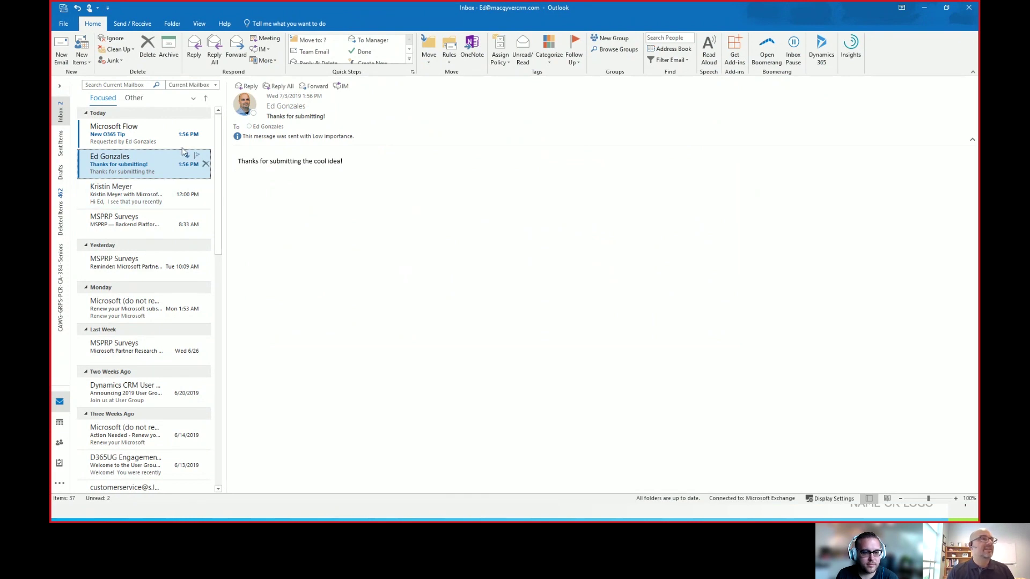
click(167, 144)
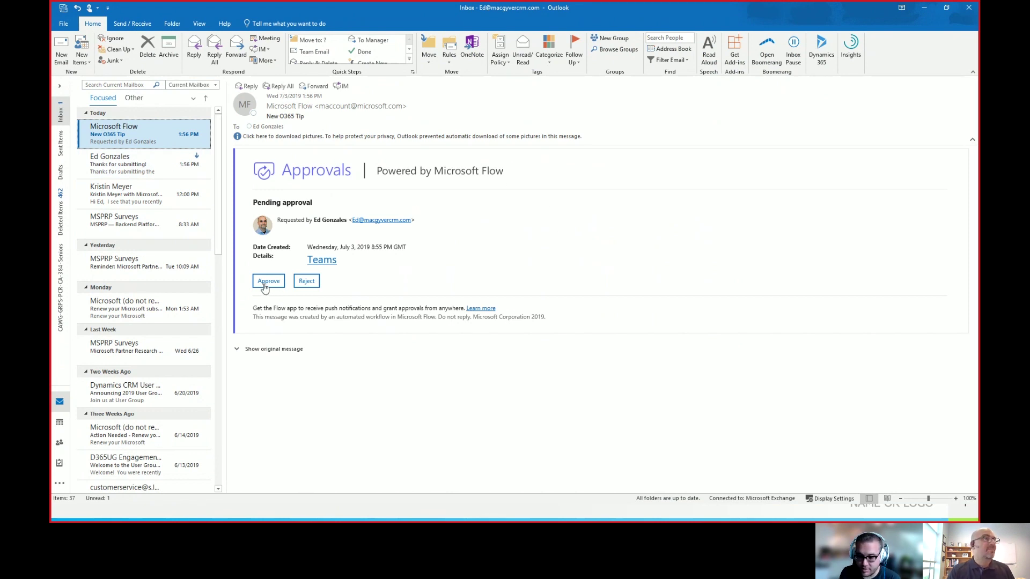
click(265, 286)
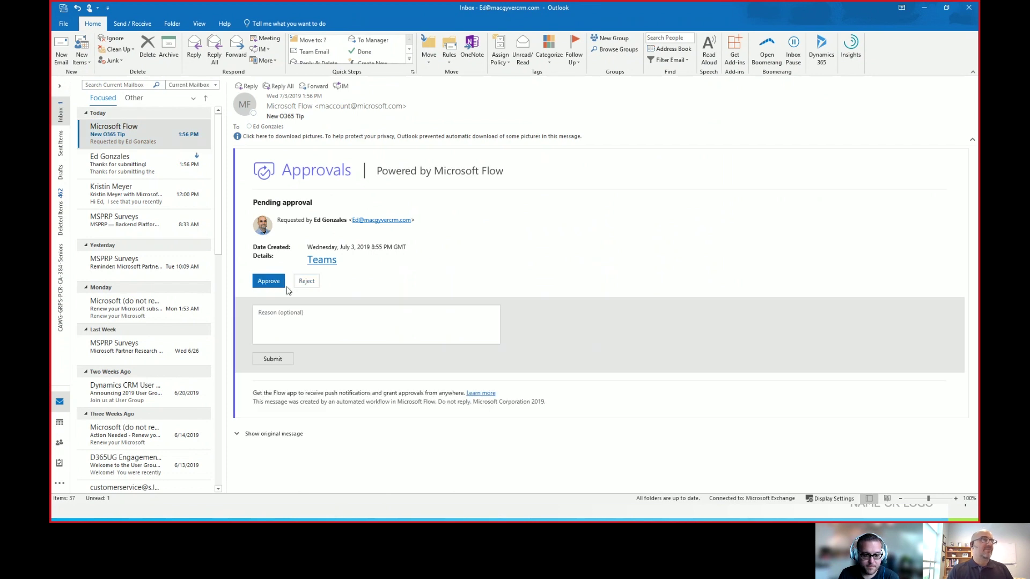
click(274, 360)
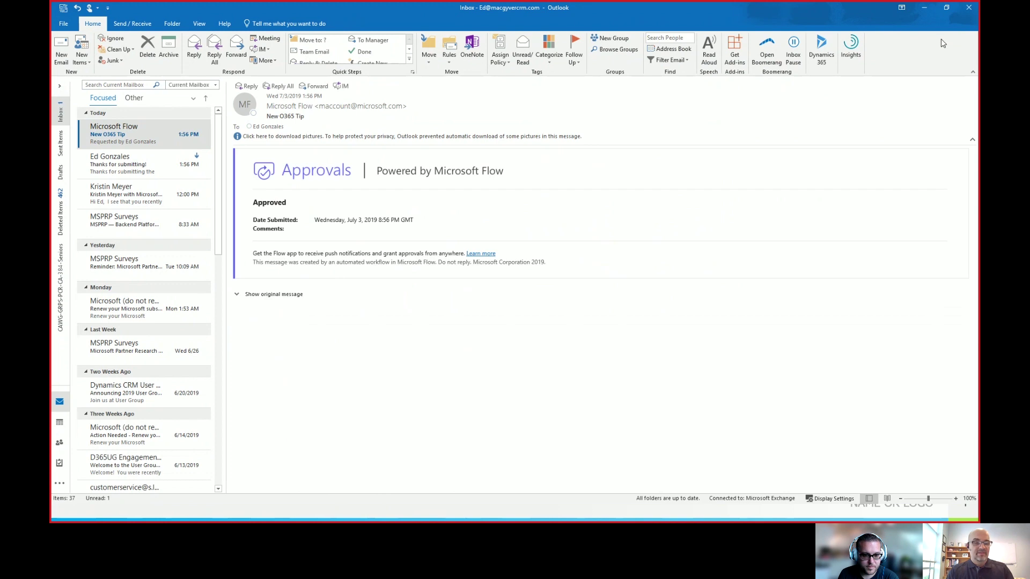
Step: Return to the flow editor, cancel the leave prompt and save the flow
key(alt+Tab)
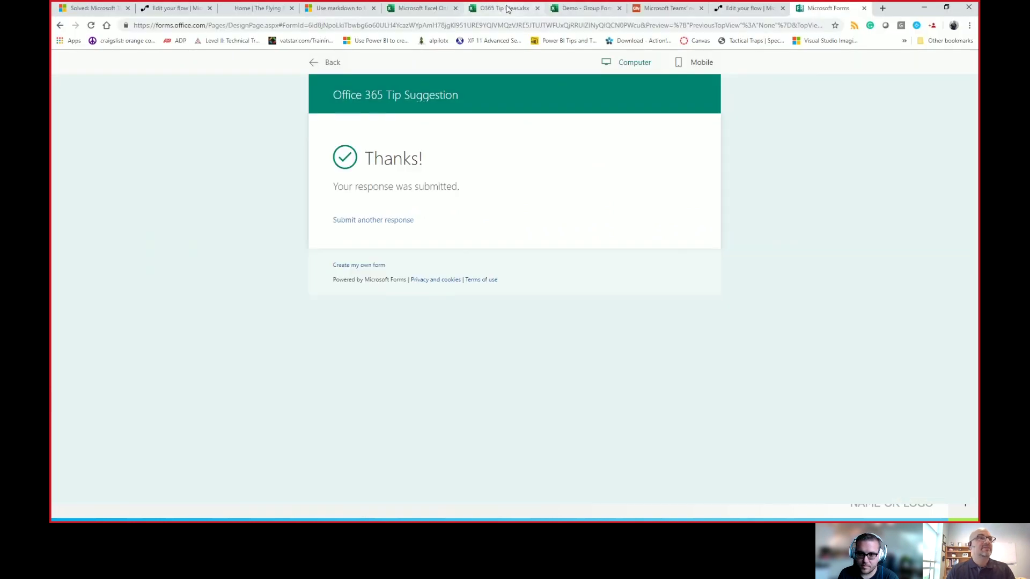
click(724, 13)
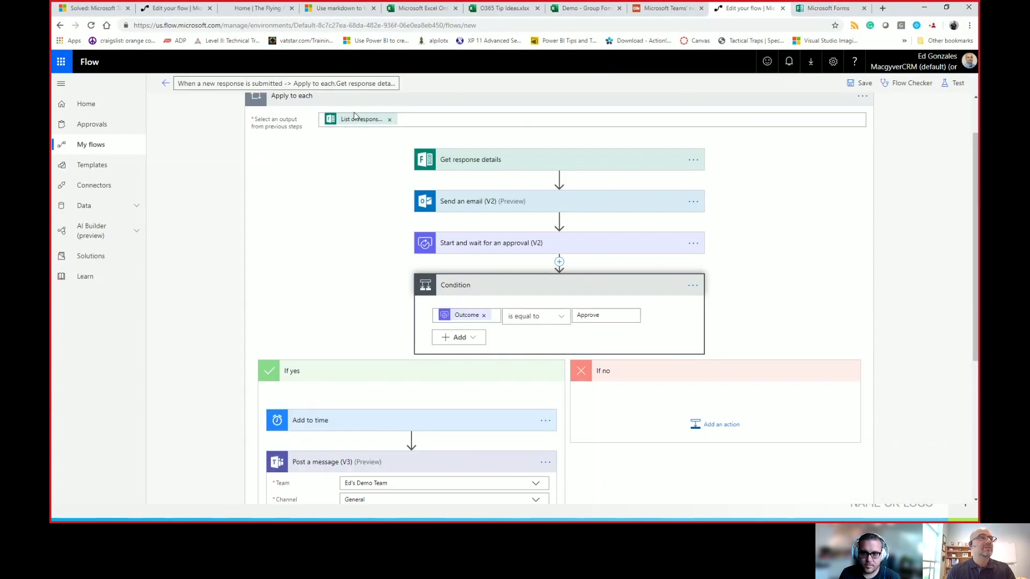
click(166, 83)
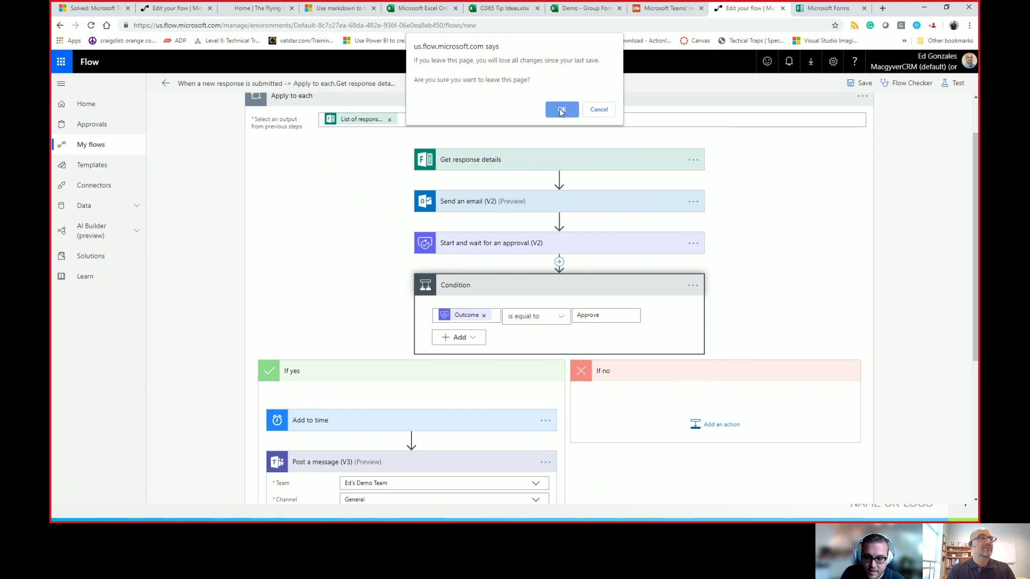
click(598, 109)
click(862, 84)
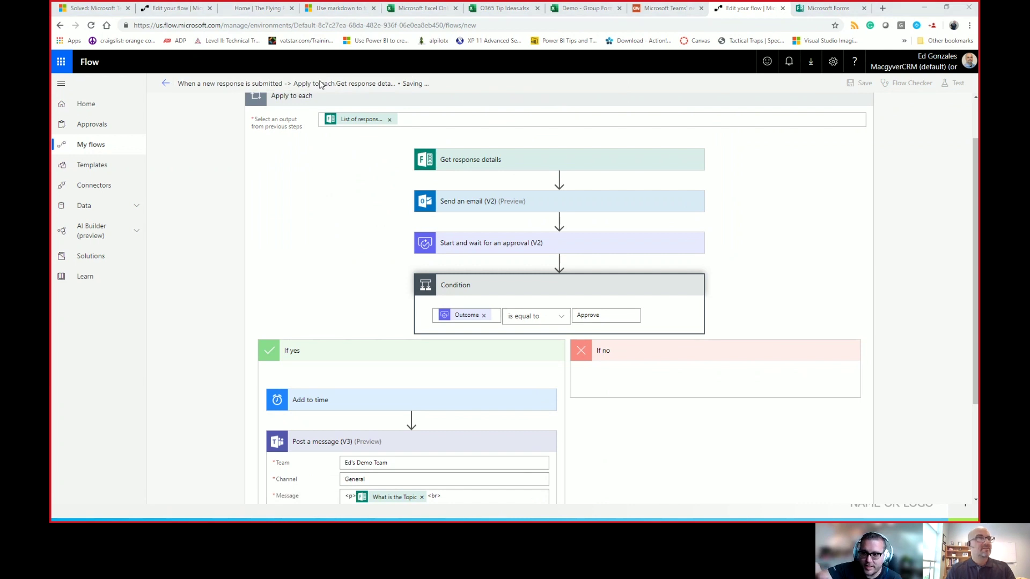
key(alt+Tab)
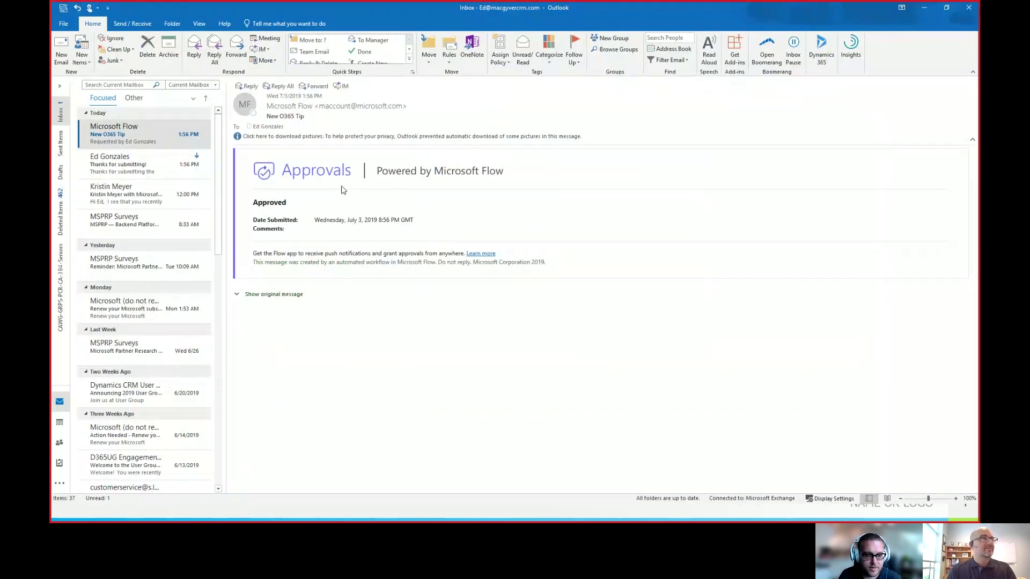
Step: Open Microsoft Flow's Approved email and expand the original New O365 Tip request
click(145, 133)
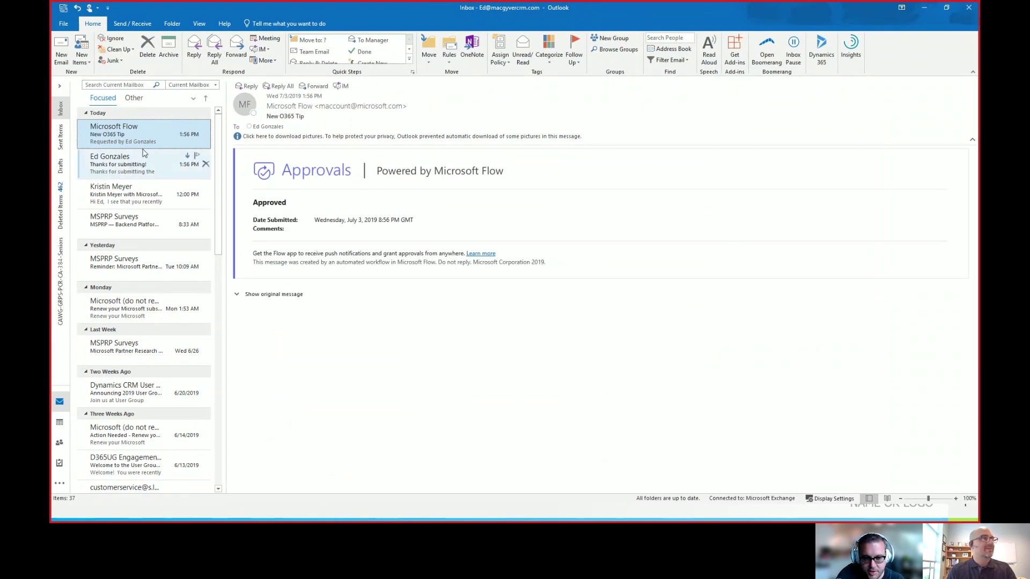
click(276, 295)
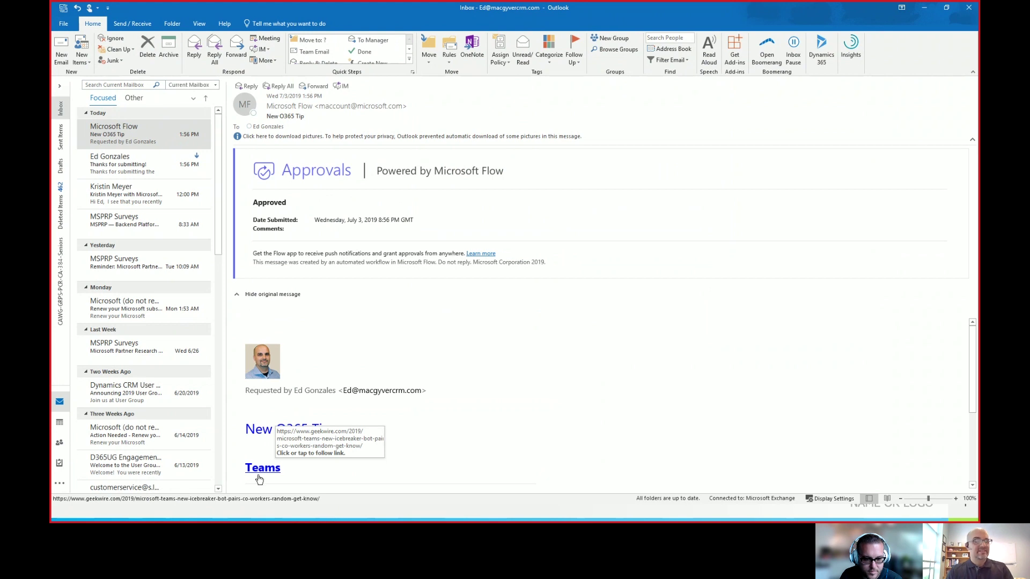
key(alt+Tab)
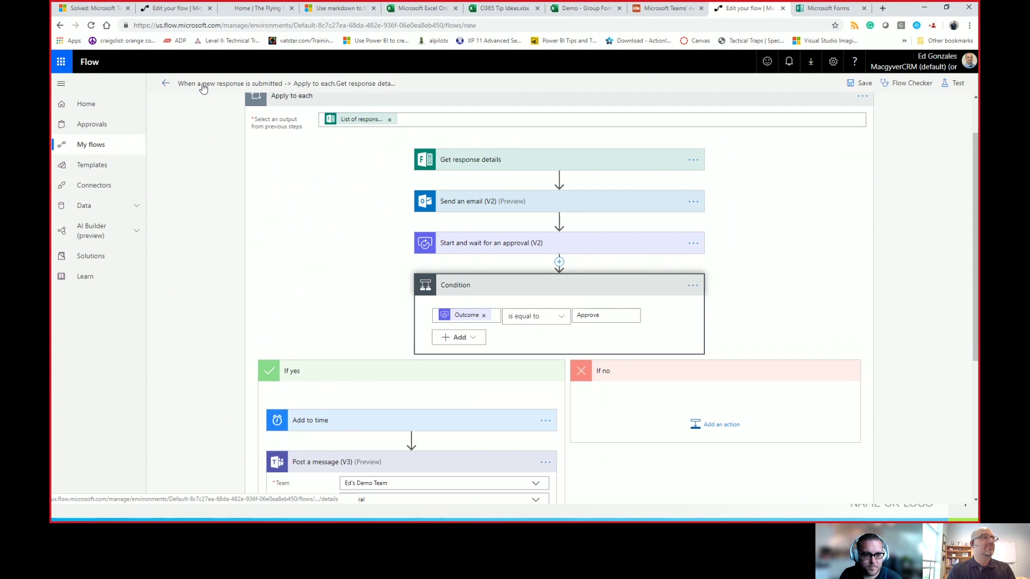
Step: Leave the flow editor for the details page and bring up the Teams window
click(166, 83)
click(562, 115)
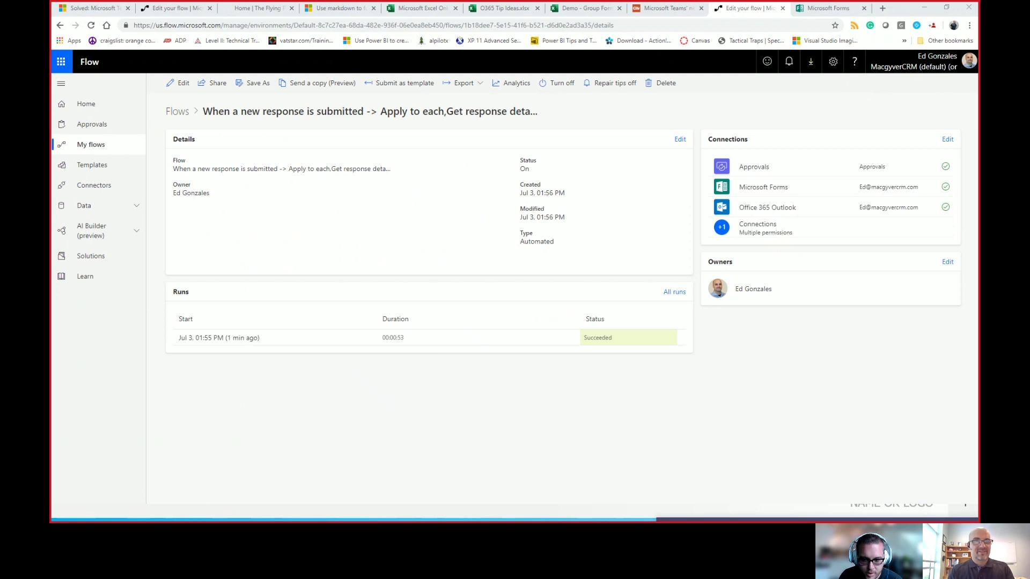
click(662, 517)
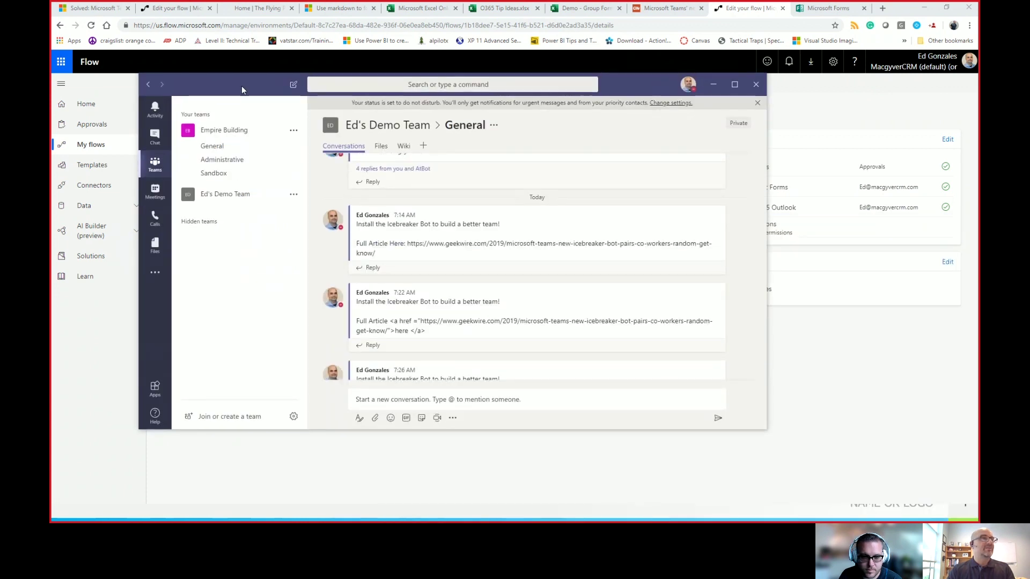
Step: Maximize Teams to check the Icebreaker Bot tip post in General, then minimize it
double_click(241, 85)
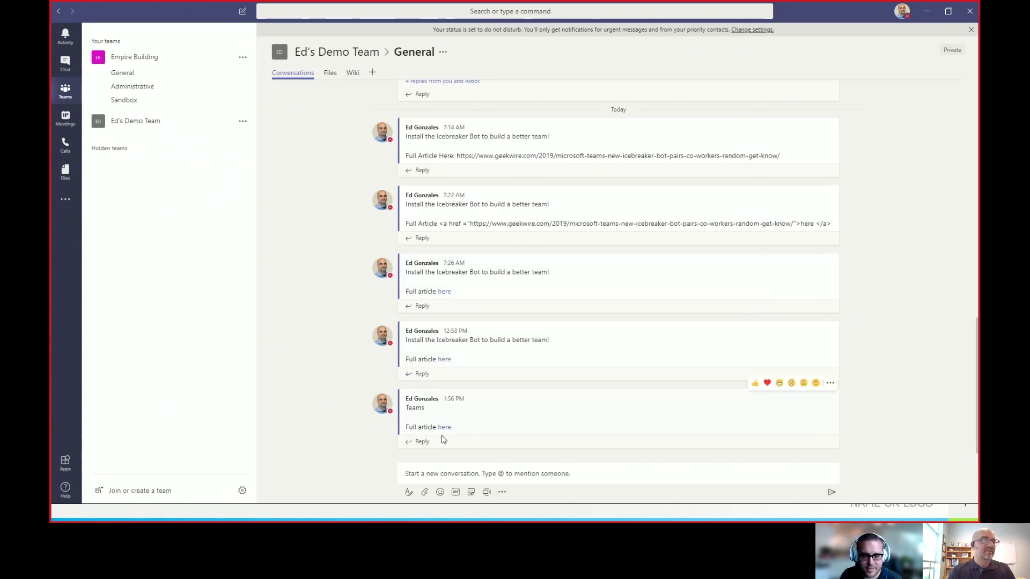
mouse_move(447, 431)
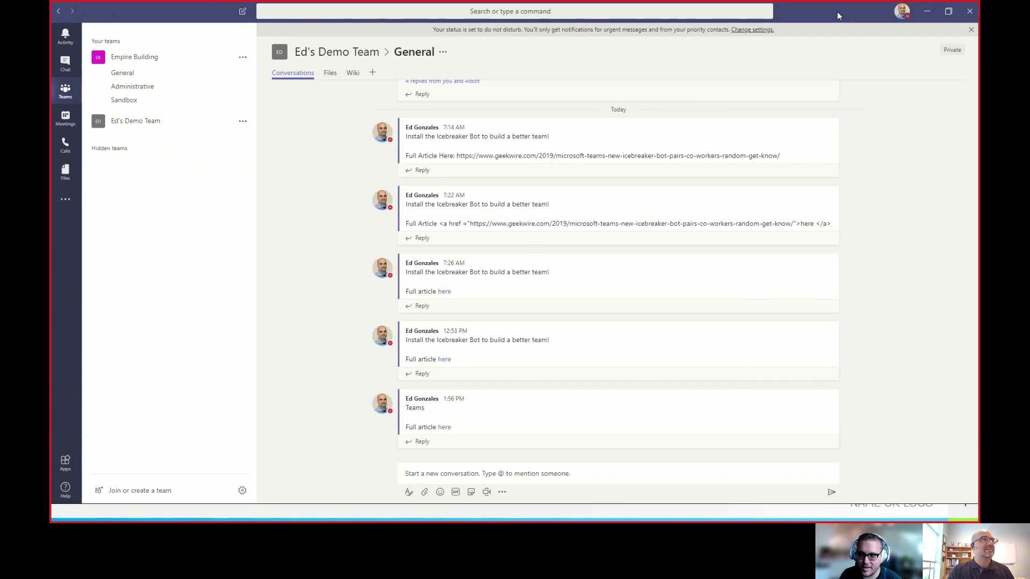
key(super+Down)
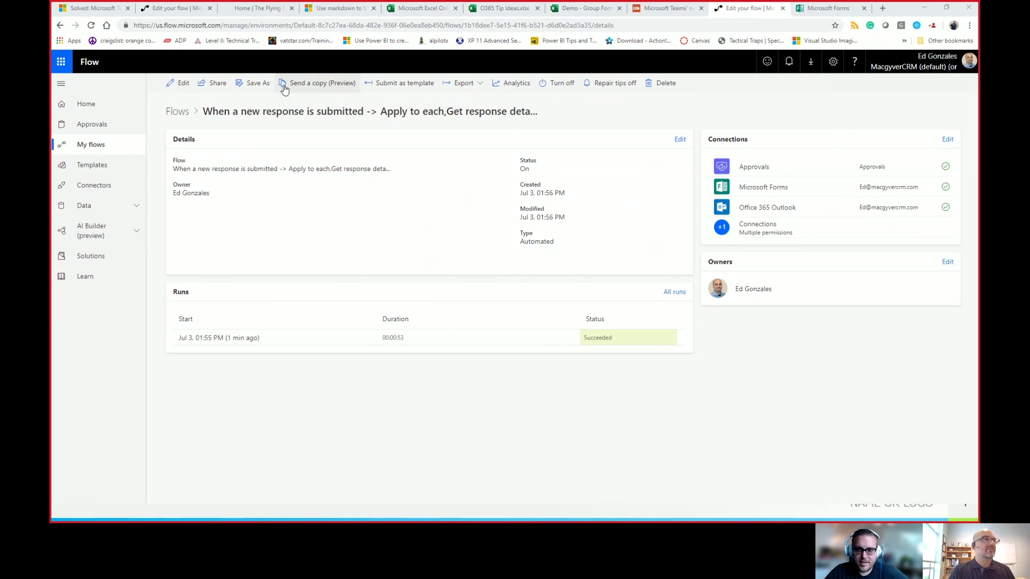
Step: Edit the flow, expand Apply to each and the Condition, and add an action under If no
click(181, 85)
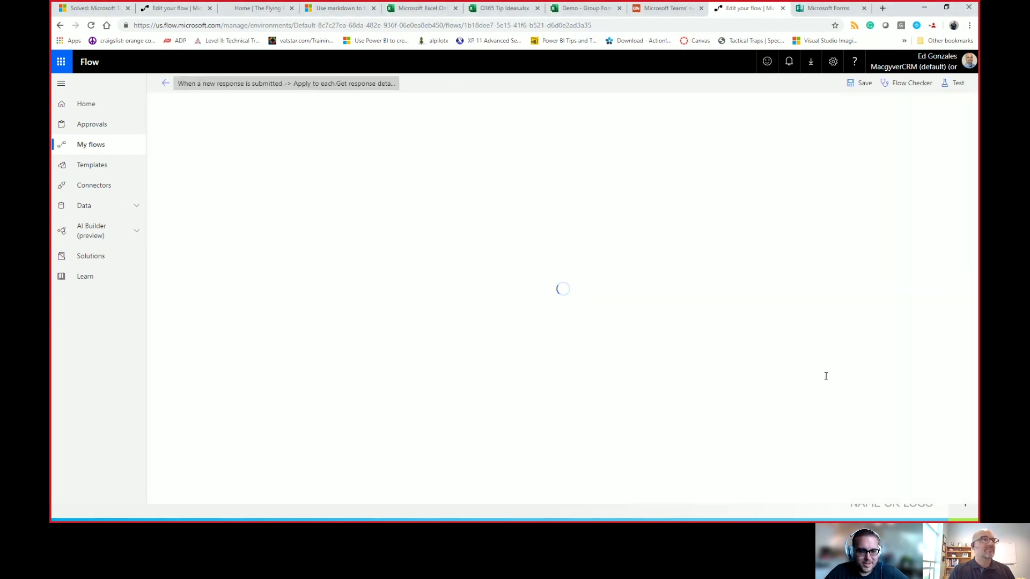
click(552, 157)
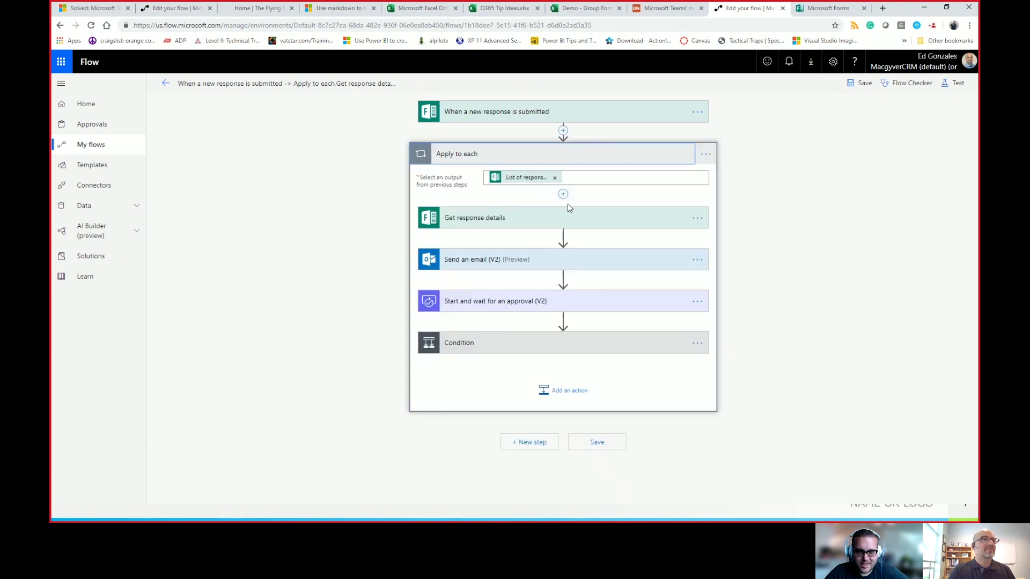
click(560, 390)
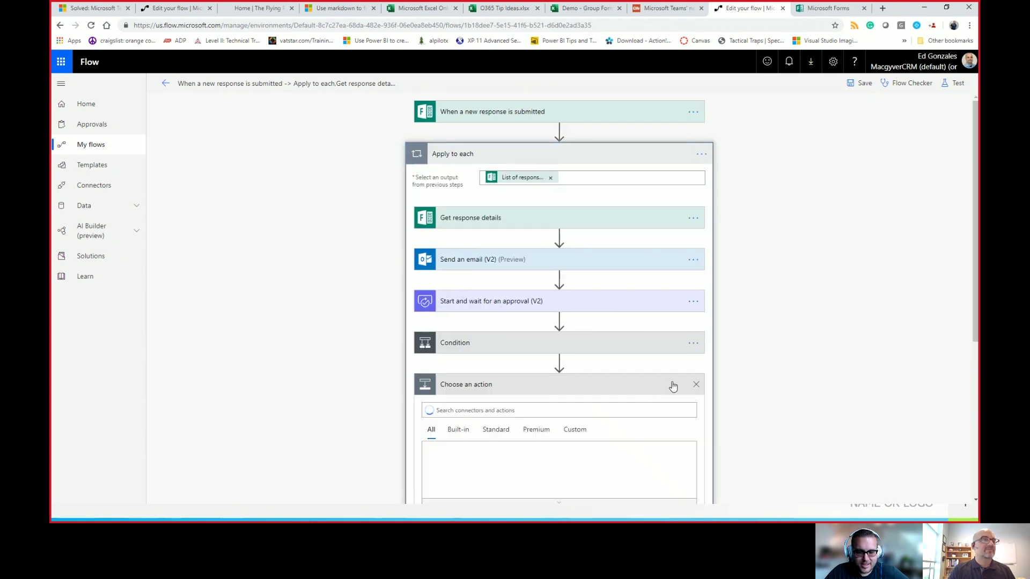
click(696, 384)
click(612, 347)
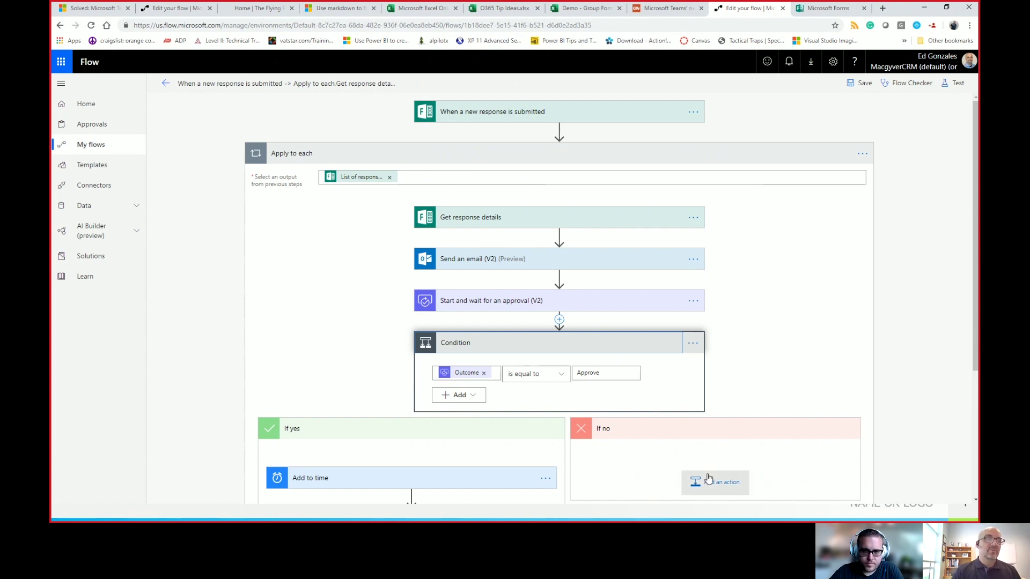
click(697, 493)
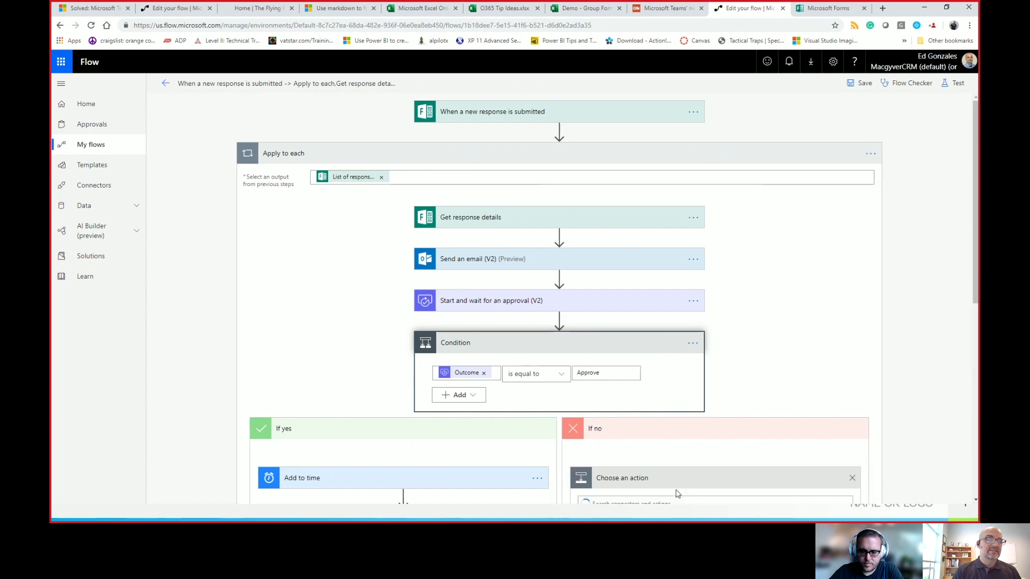
scroll(767, 343, down, 4)
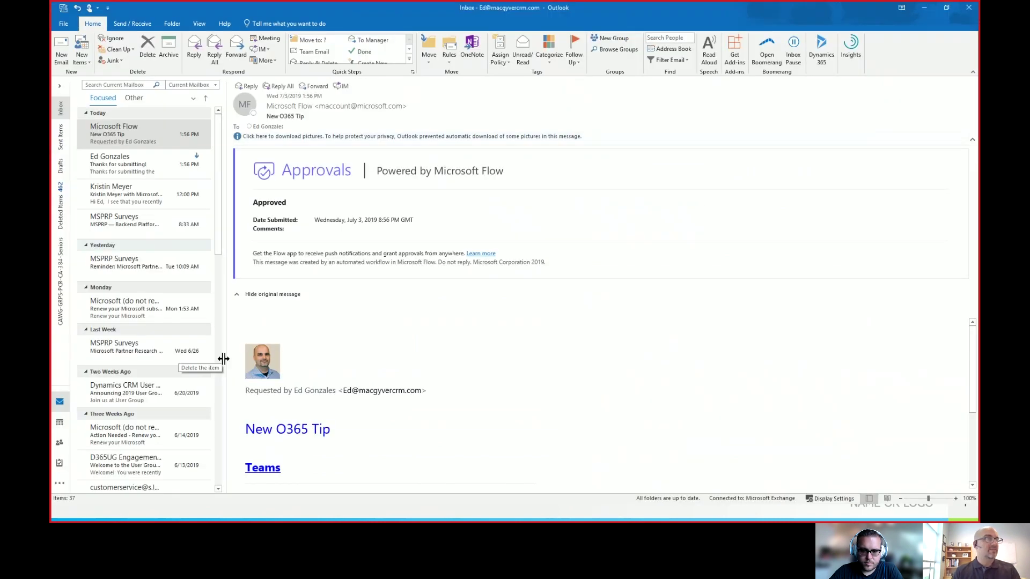
scroll(340, 388, down, 1)
scroll(339, 436, down, 1)
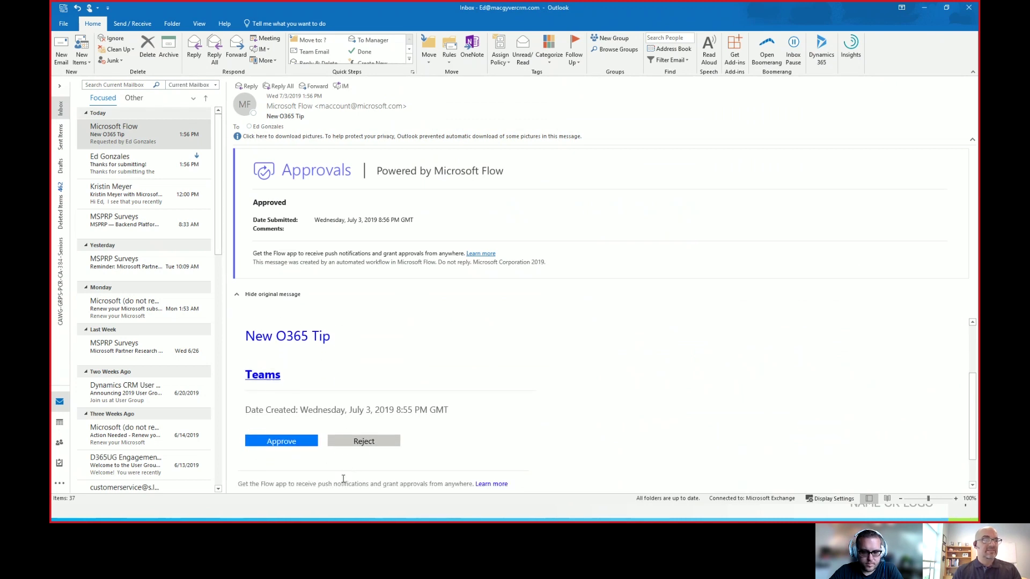
scroll(346, 475, down, 1)
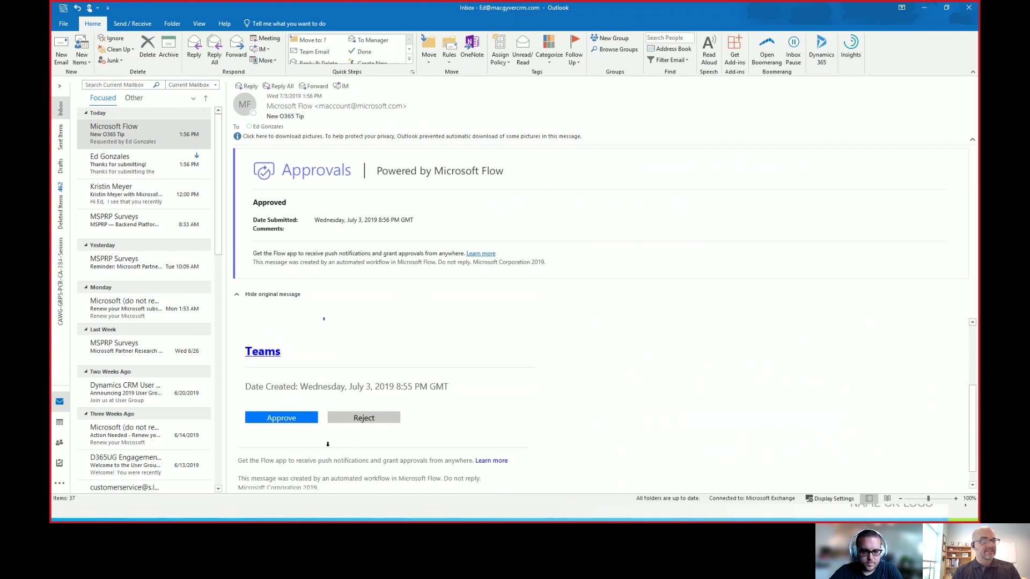
key(alt+Tab)
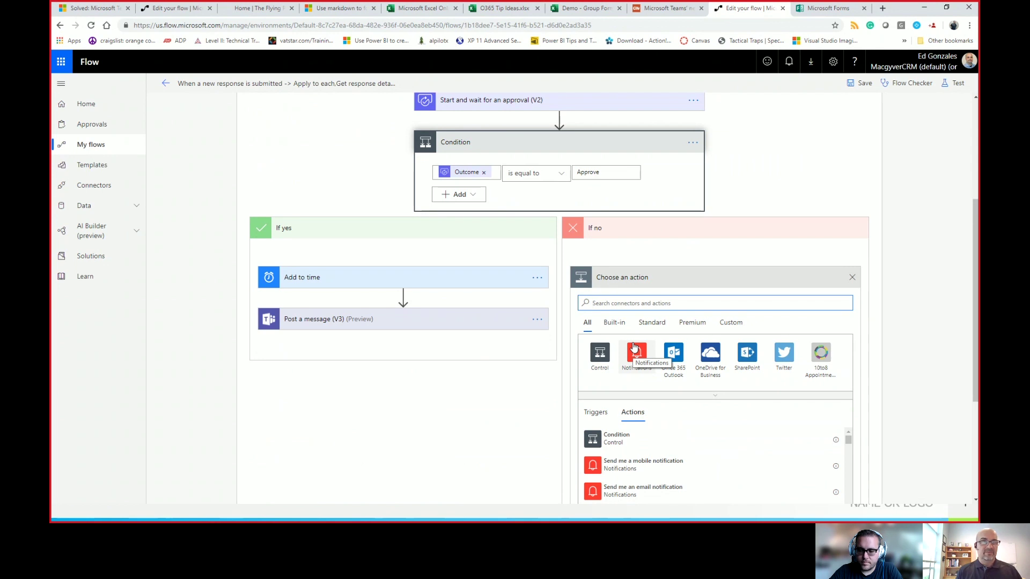
Step: Add a Send an email (V2) action to the responder with subject 'Thanks for the submission'
text(send email)
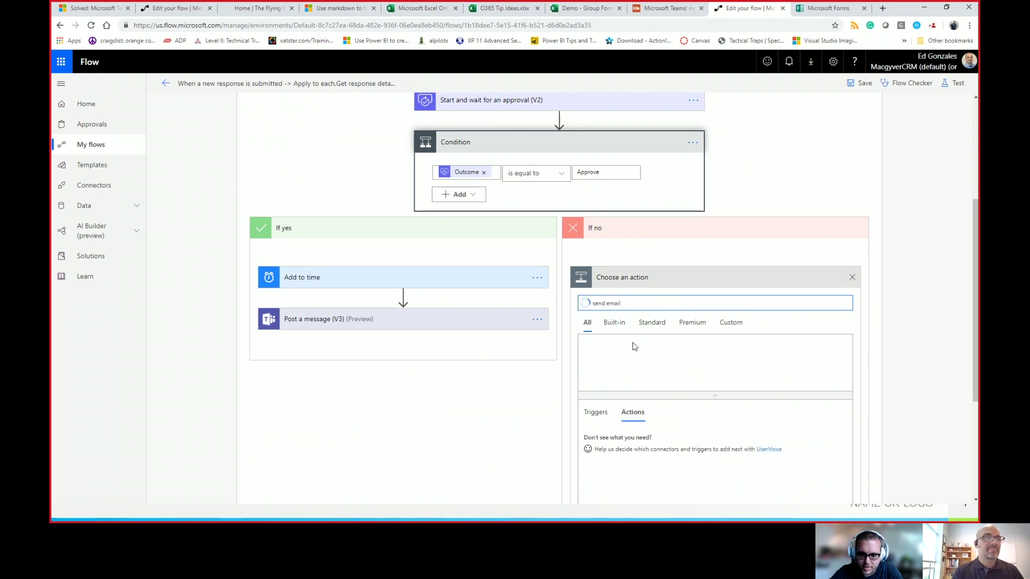
click(637, 469)
click(665, 303)
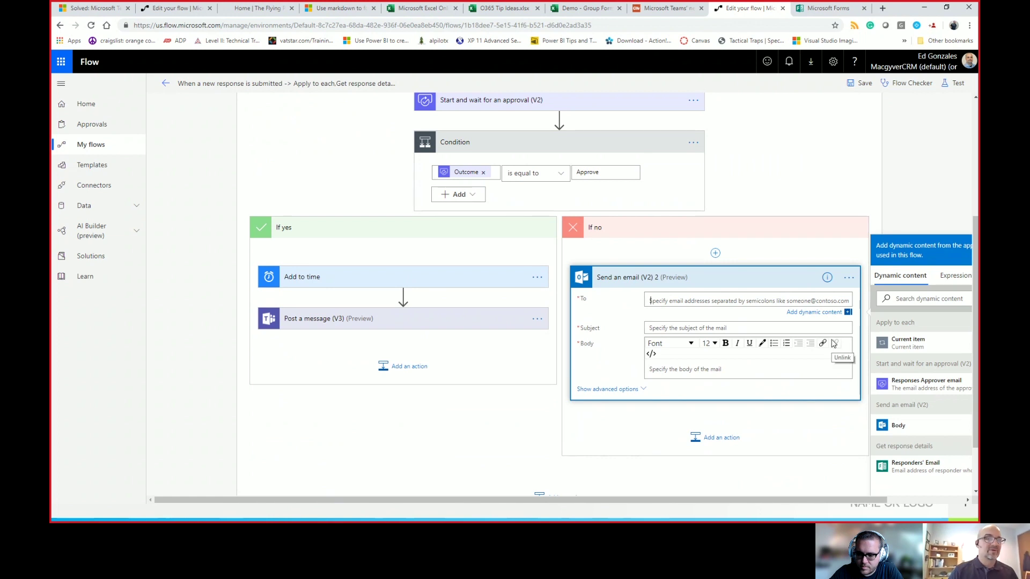
click(915, 466)
click(665, 327)
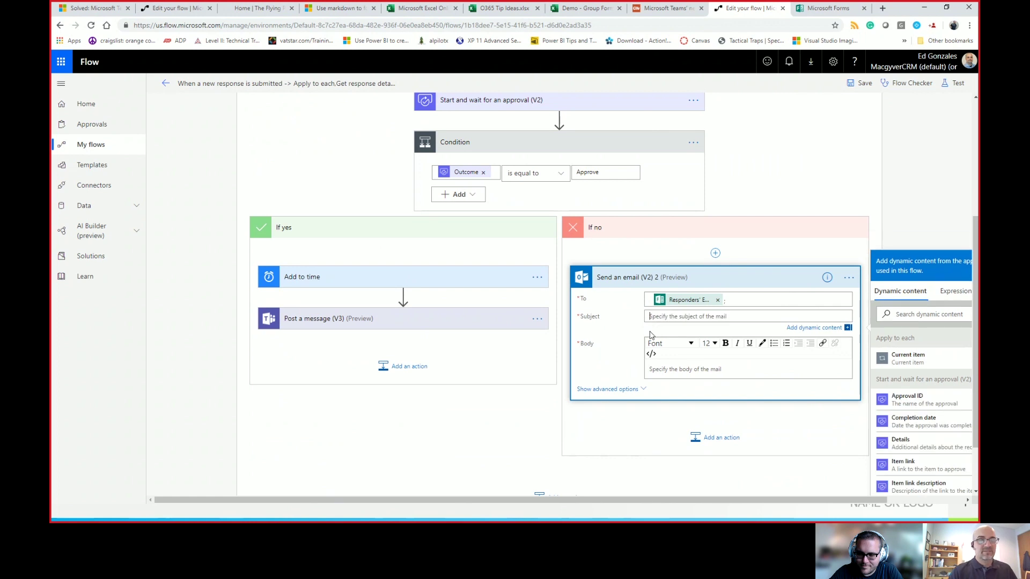
text(Thanks for the )
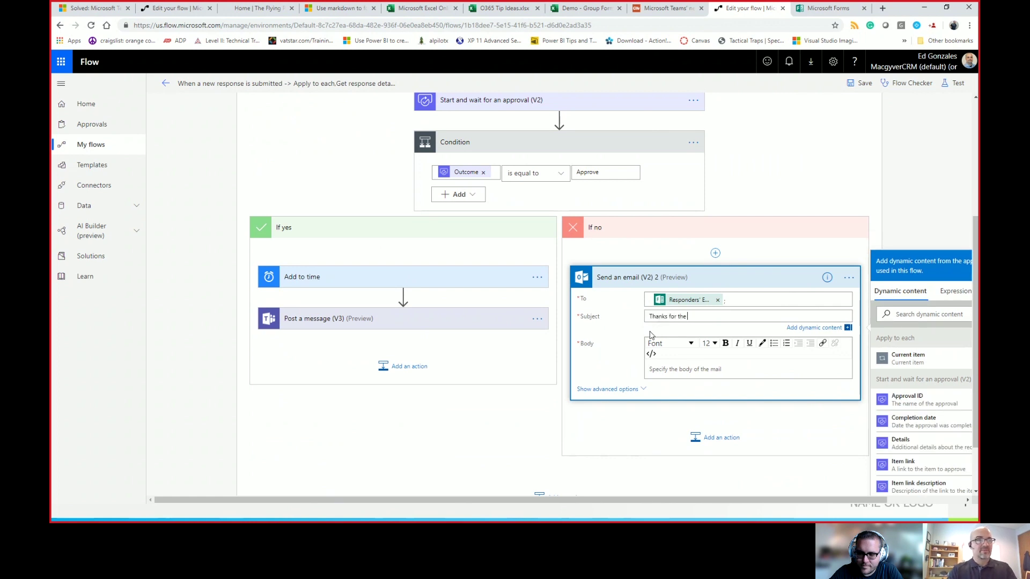
text(submission)
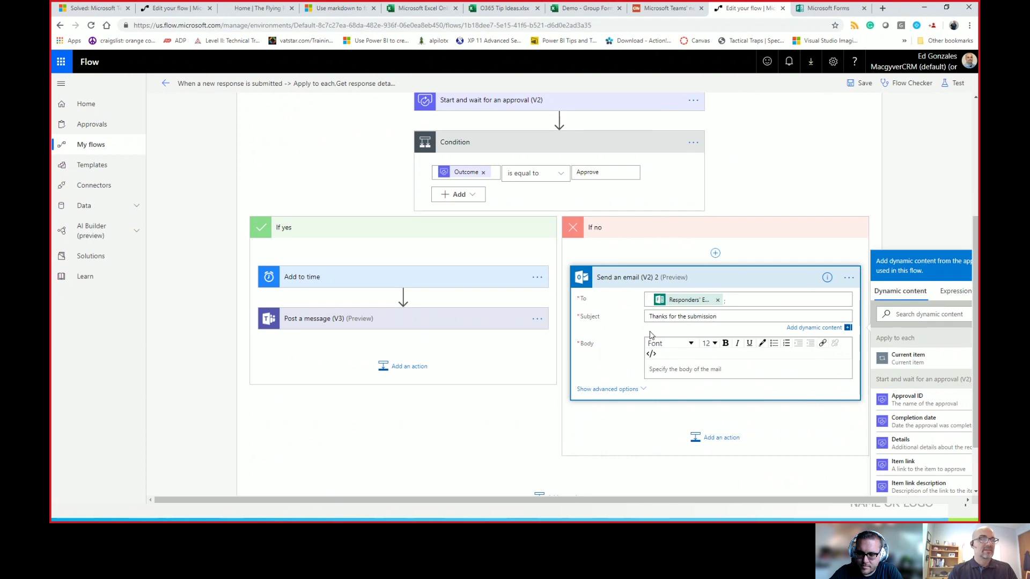
Step: Write the body 'Thanks for the idea, please see comments below:' and add a new line after it
click(690, 367)
text(Thanks for the idea, please see commen)
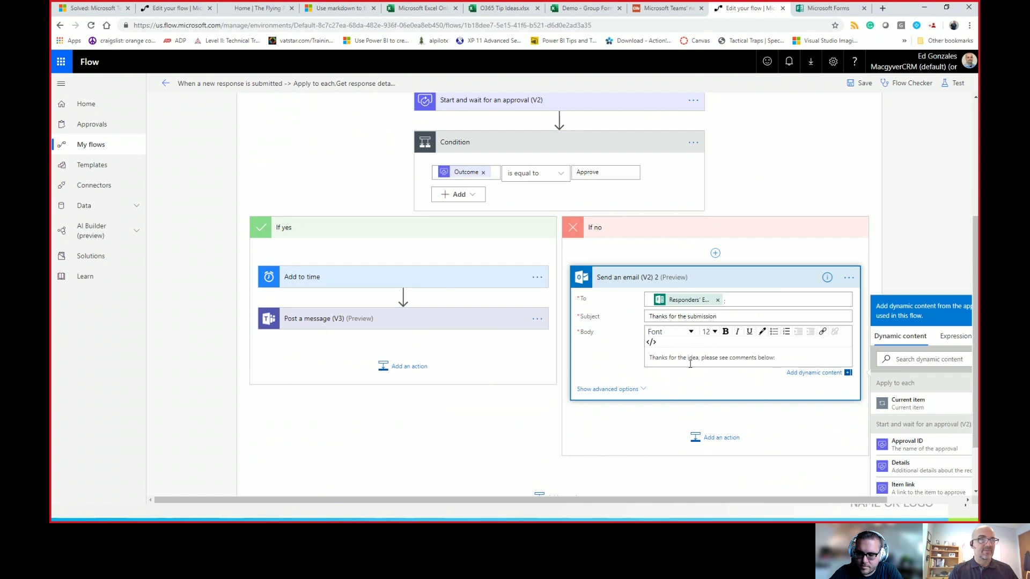
text(ts below:)
key(Return)
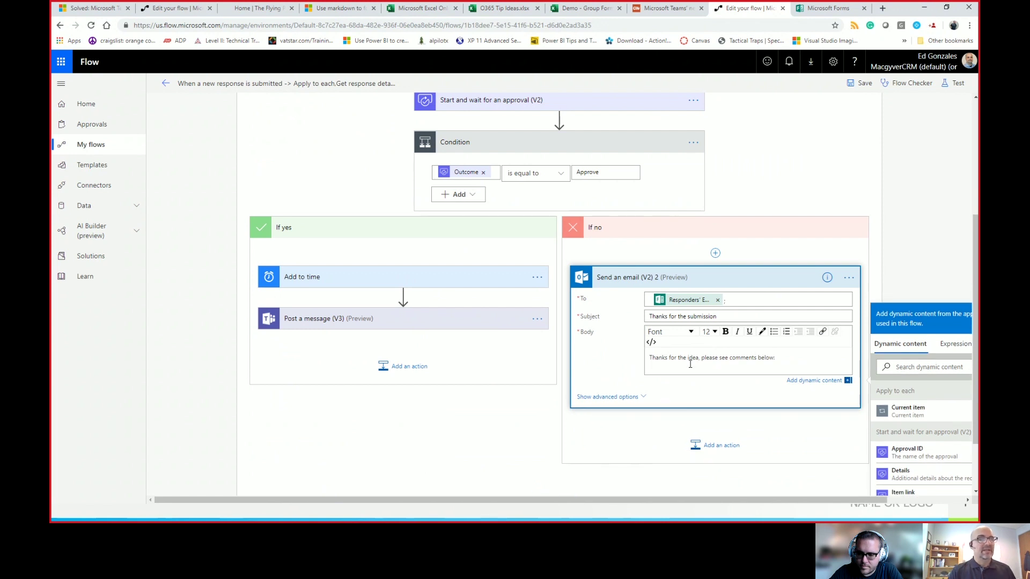
scroll(902, 464, up, 1)
scroll(922, 467, down, 3)
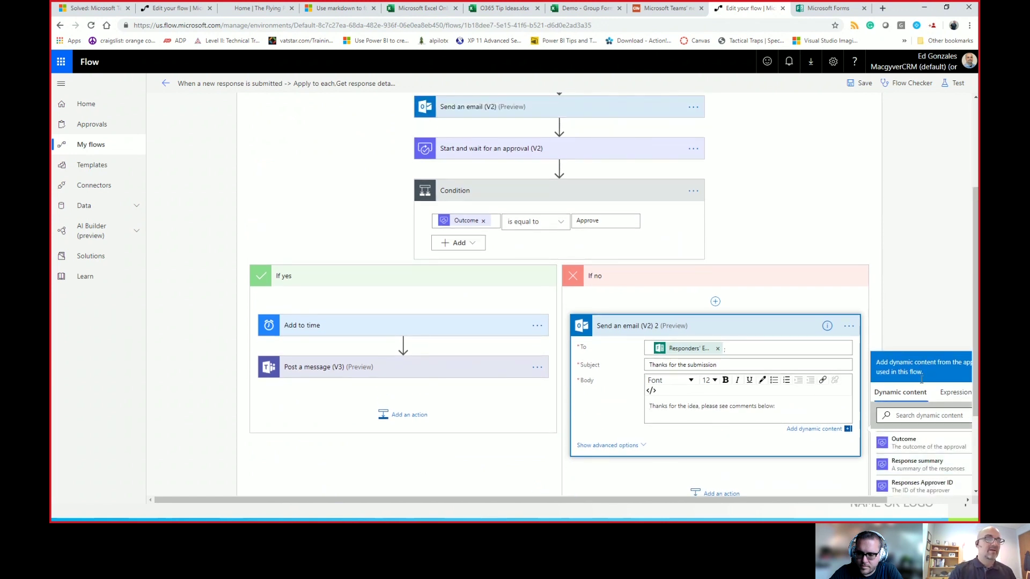
scroll(957, 355, right, 2)
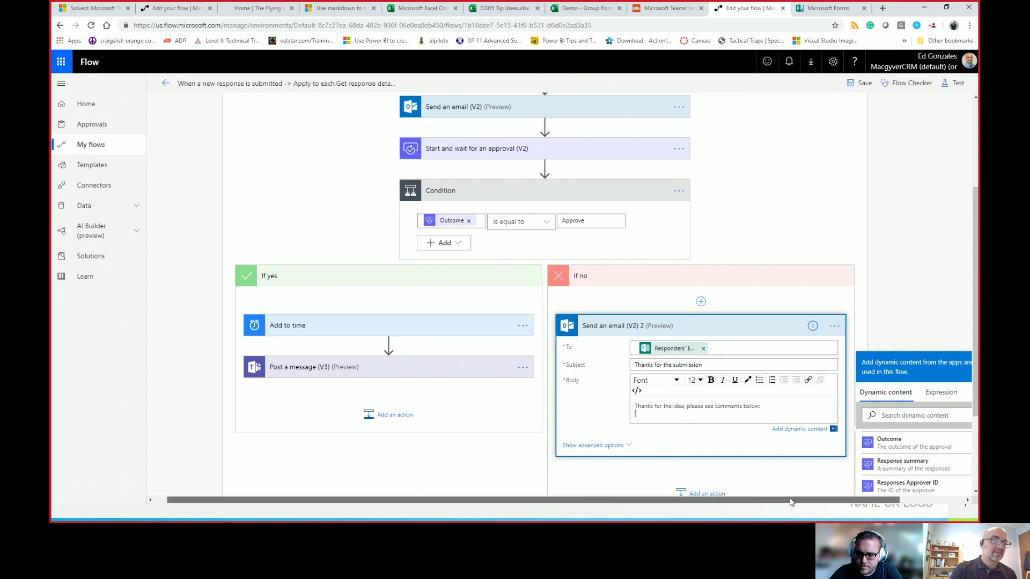
scroll(868, 428, down, 3)
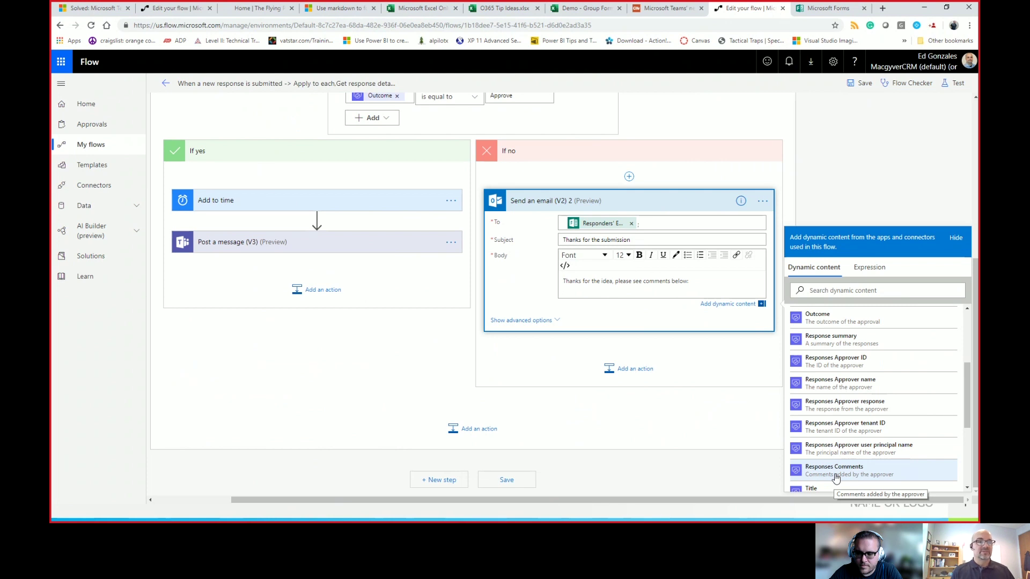
Step: Insert the approver's Responses Comments token into the rejection email body
click(836, 476)
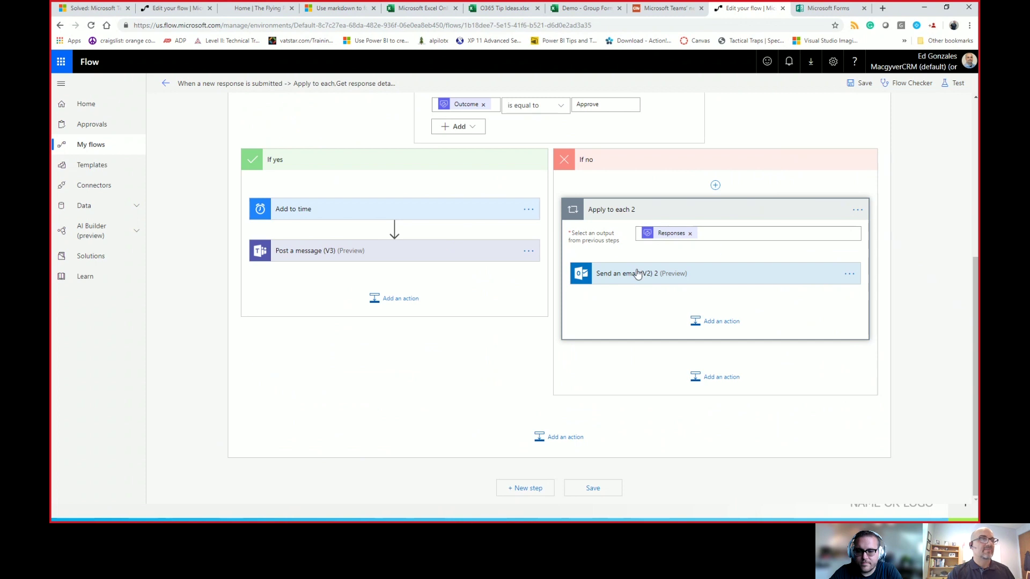
click(683, 271)
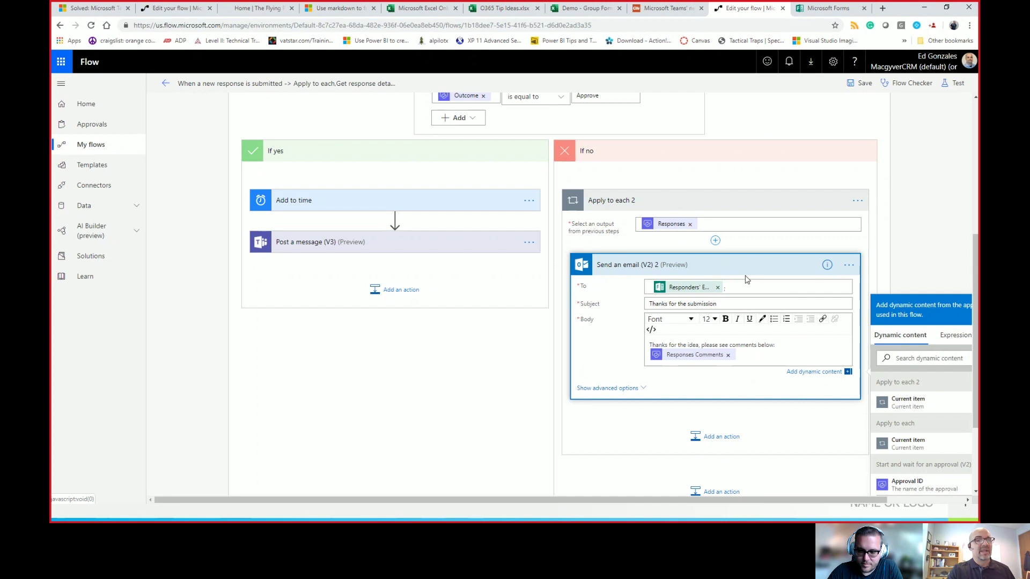
scroll(747, 279, up, 2)
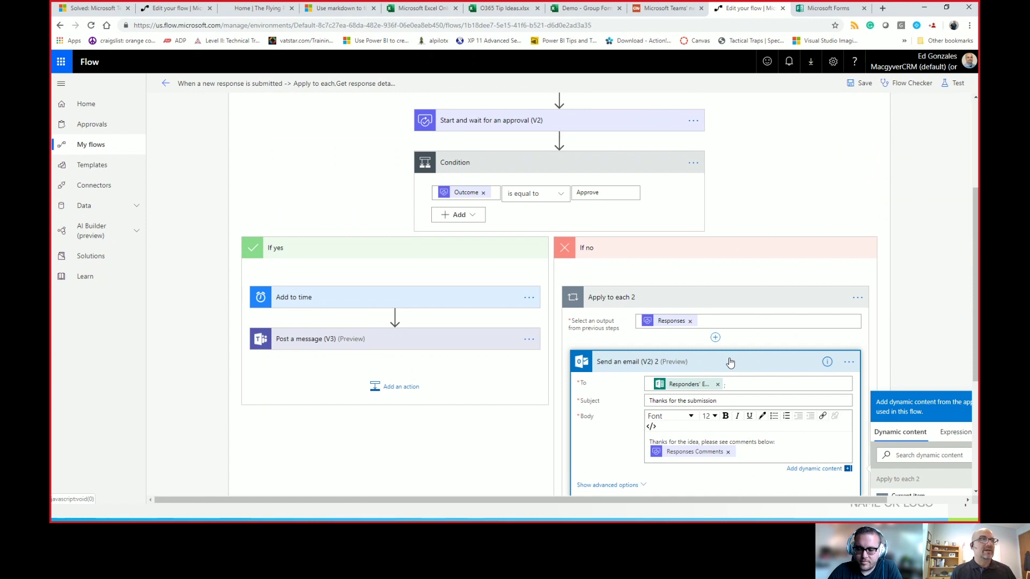
Step: Add a new action step directly after the flow's trigger
scroll(561, 348, up, 3)
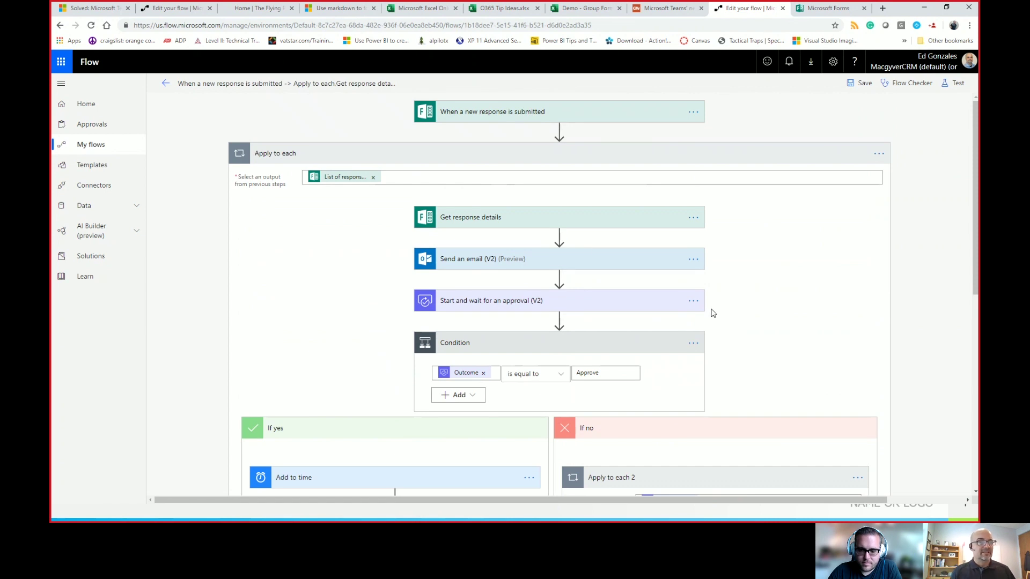
scroll(804, 396, down, 3)
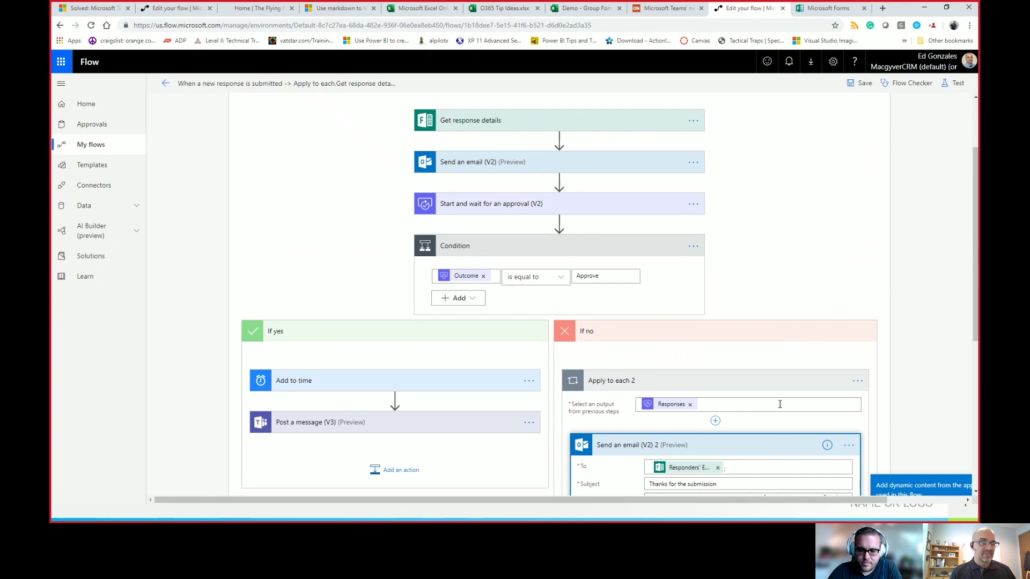
scroll(573, 173, up, 3)
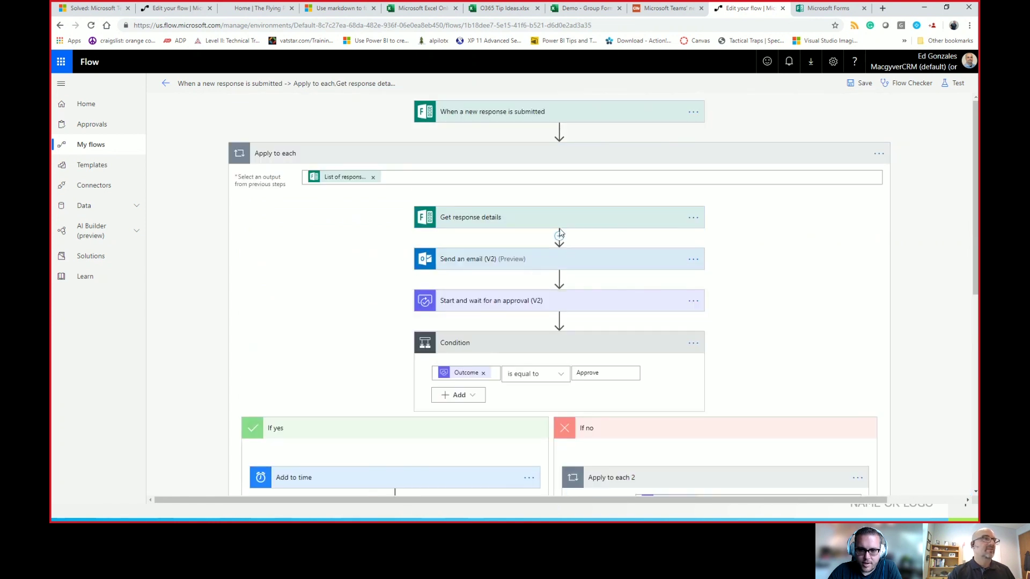
click(559, 131)
click(568, 142)
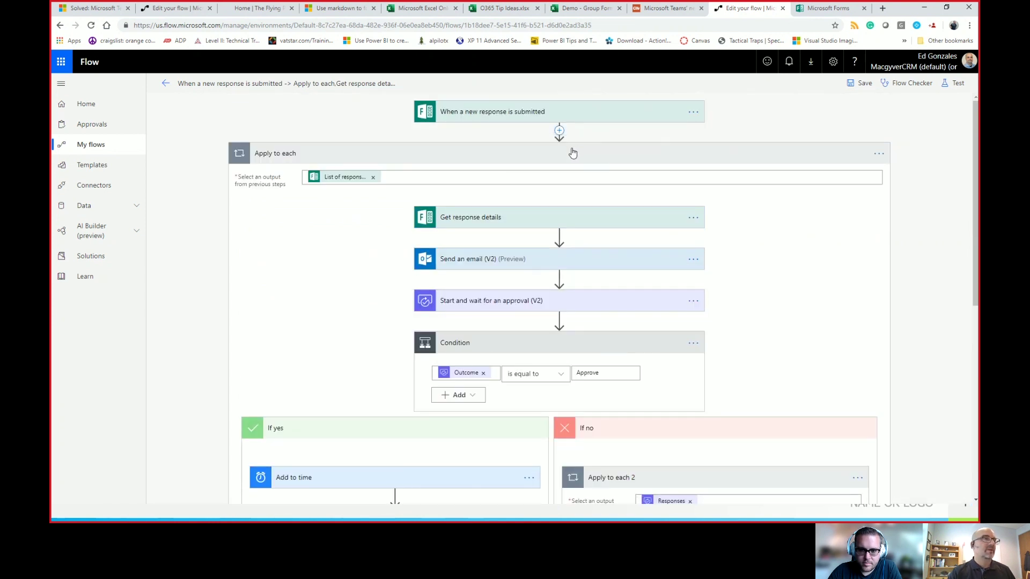
Step: Add an Initialize variable action named varComments with type String after the trigger
text(i)
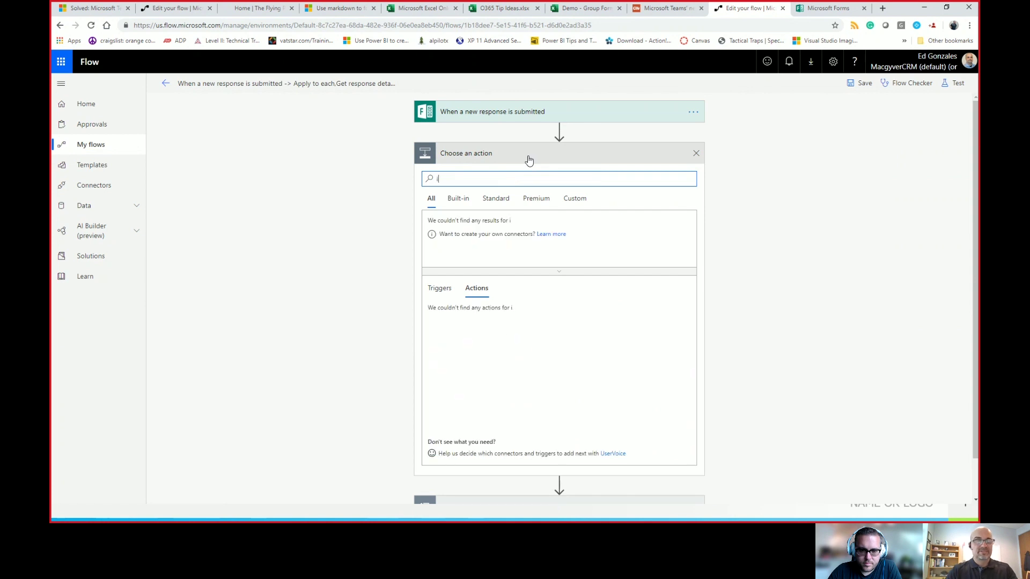
text(ntial)
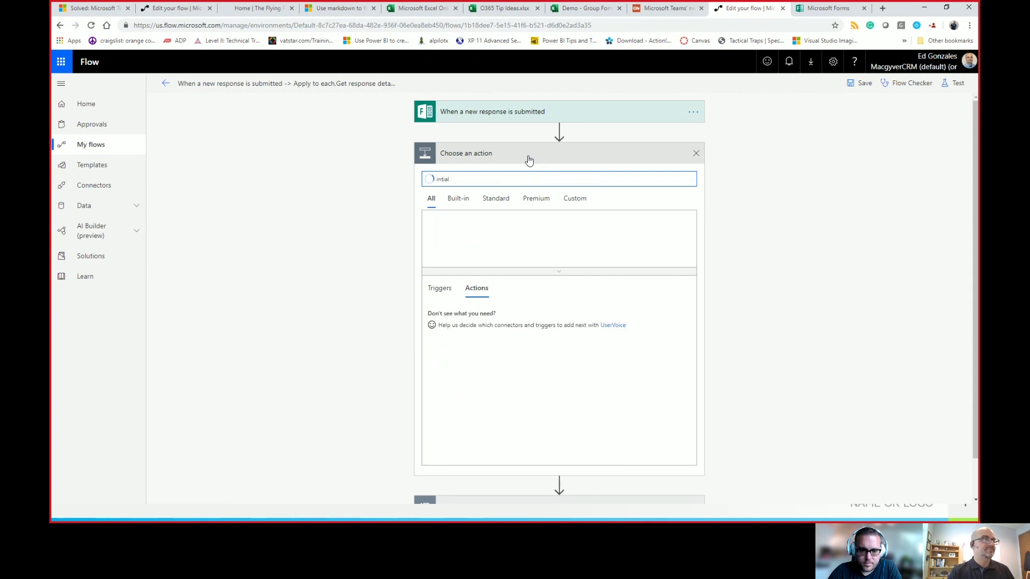
key(BackSpace)
key(BackSpace)
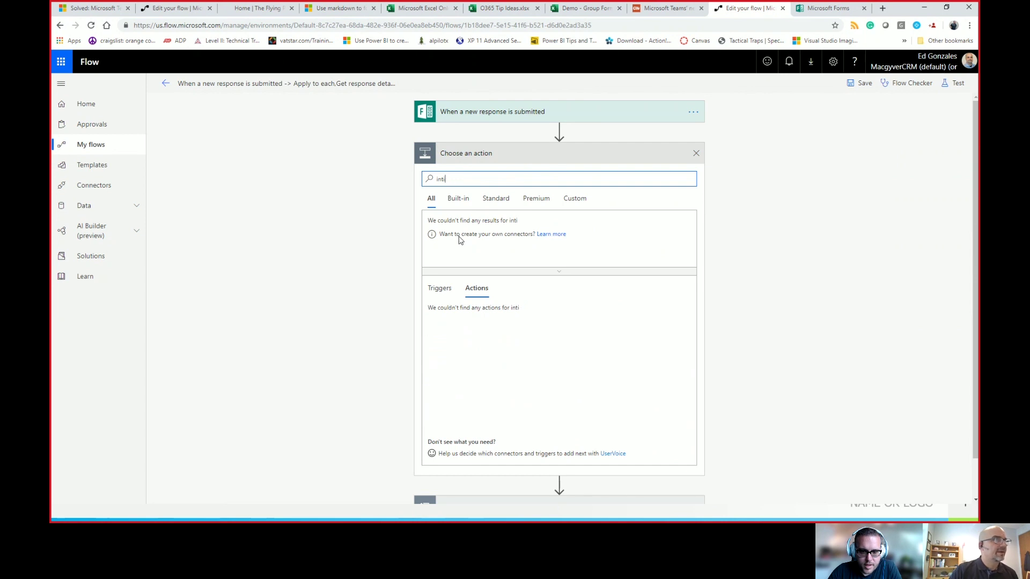
key(BackSpace)
key(BackSpace)
text(itial)
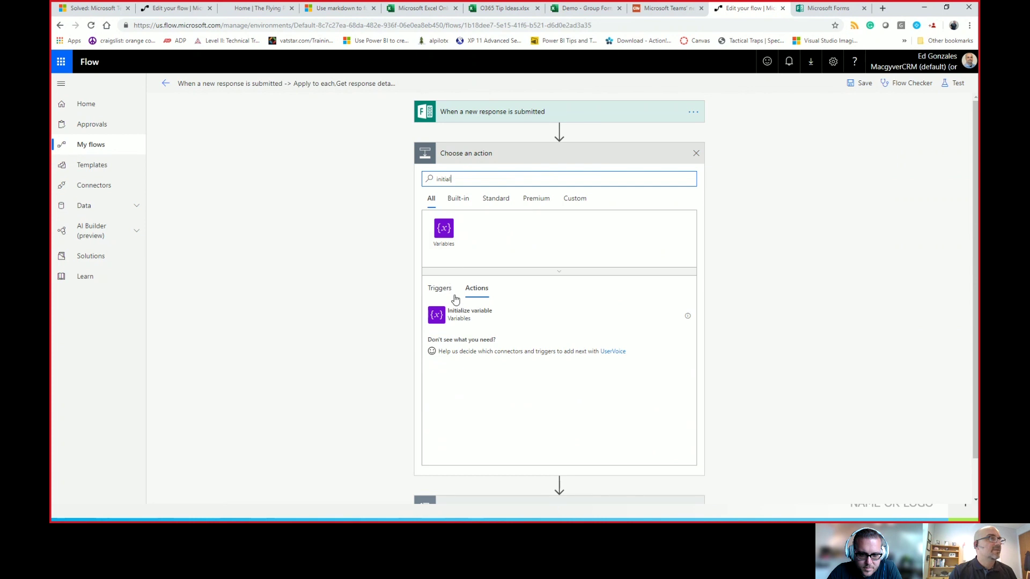
click(457, 315)
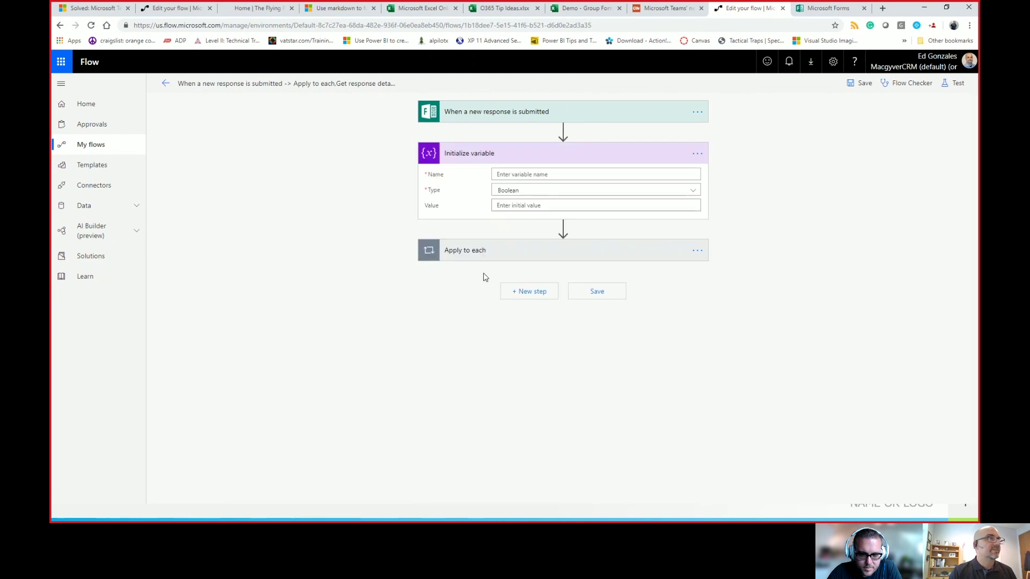
click(531, 192)
click(512, 258)
click(533, 173)
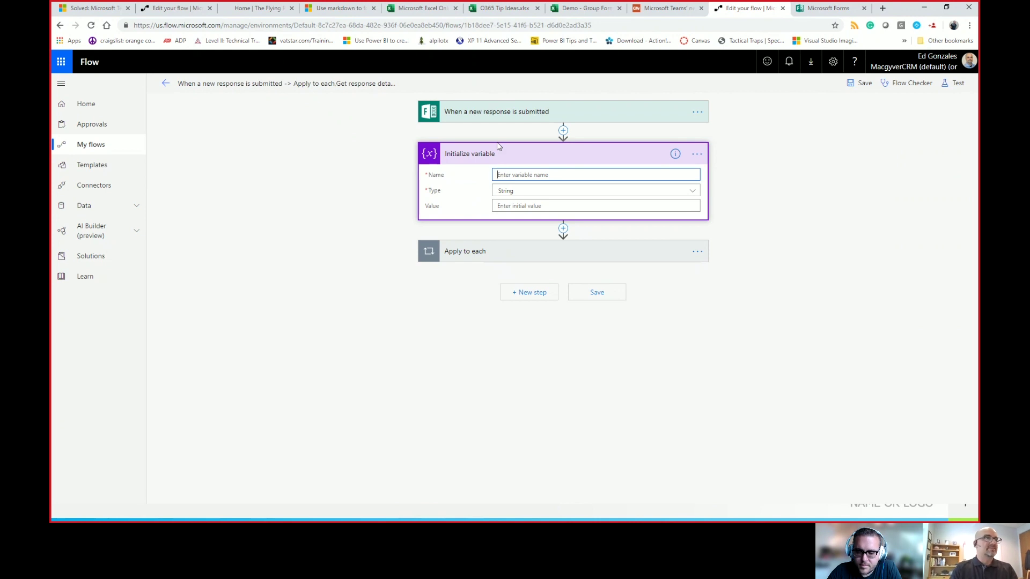
text(var)
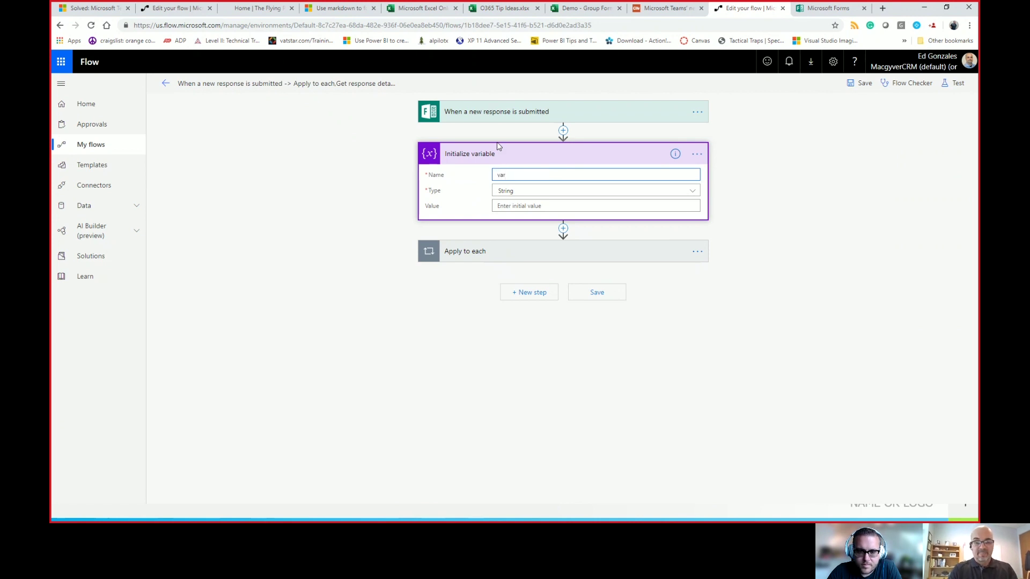
text(Comments)
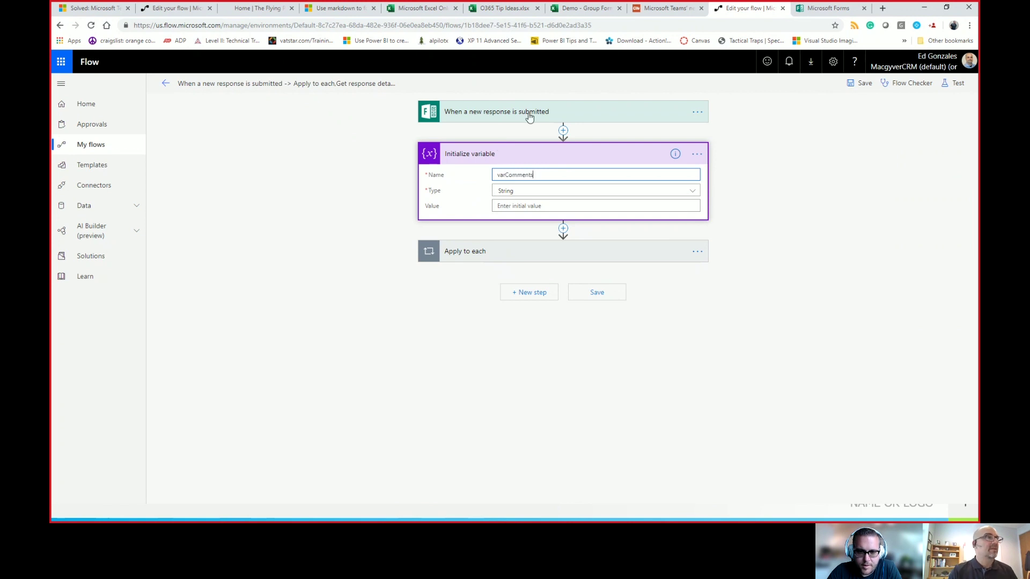
click(575, 251)
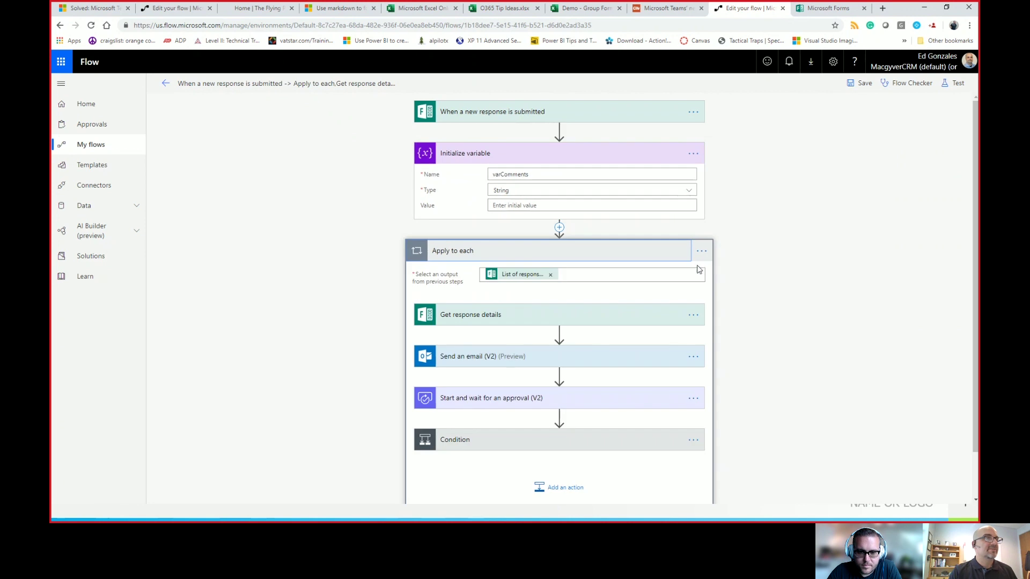
Step: Remove the Responses Comments token from the rejection email inside Apply to each 2
click(644, 440)
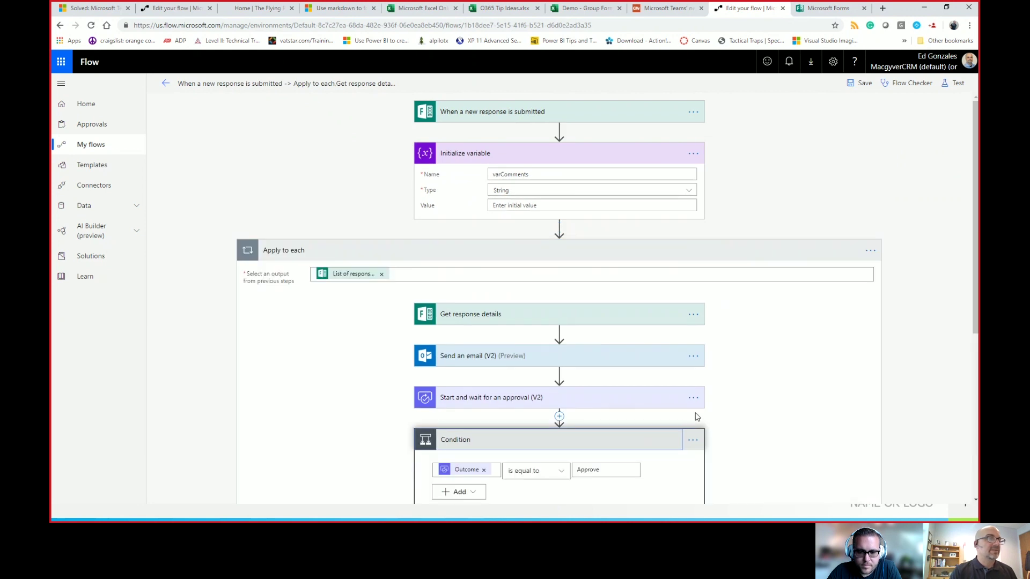
scroll(662, 432, down, 5)
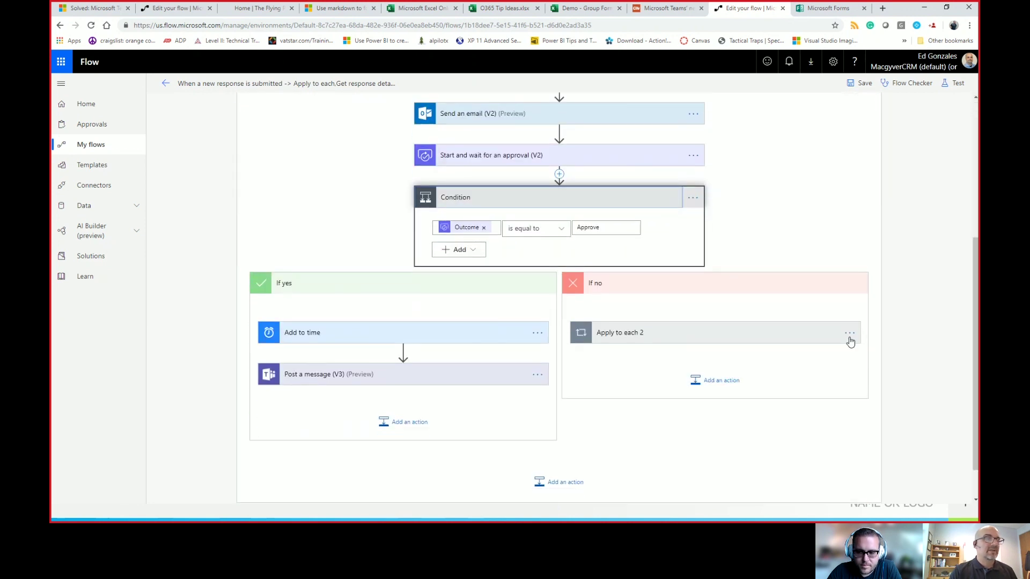
click(813, 340)
click(730, 397)
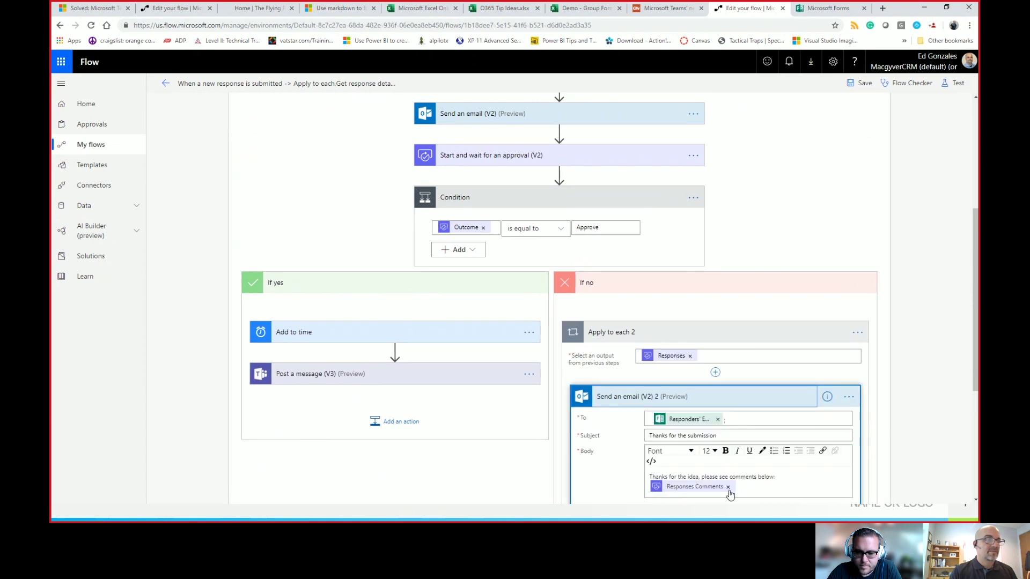
click(728, 486)
Step: Move the rejection email above Apply to each 2, then delete that loop
drag(742, 397, 753, 317)
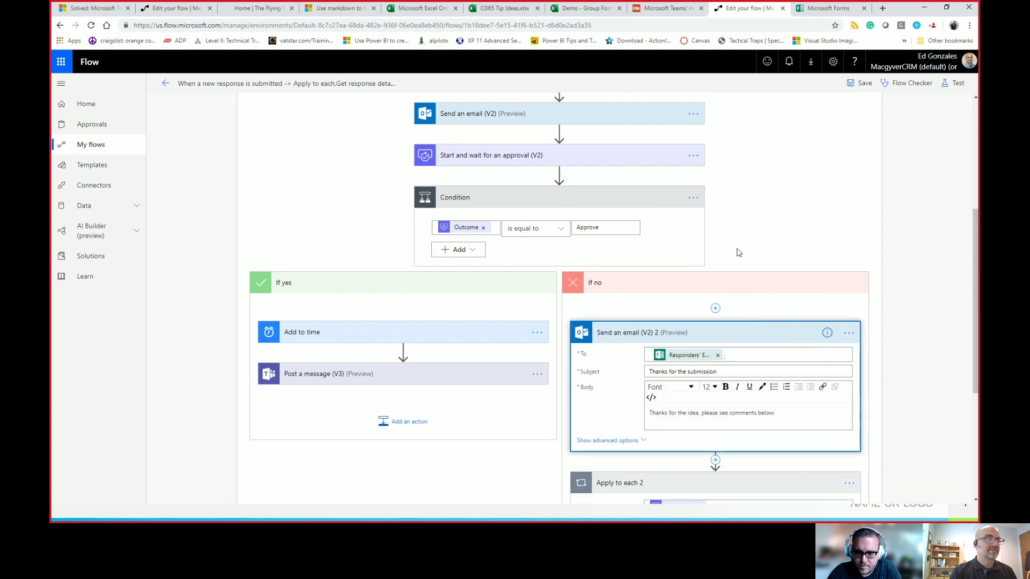
scroll(815, 480, down, 1)
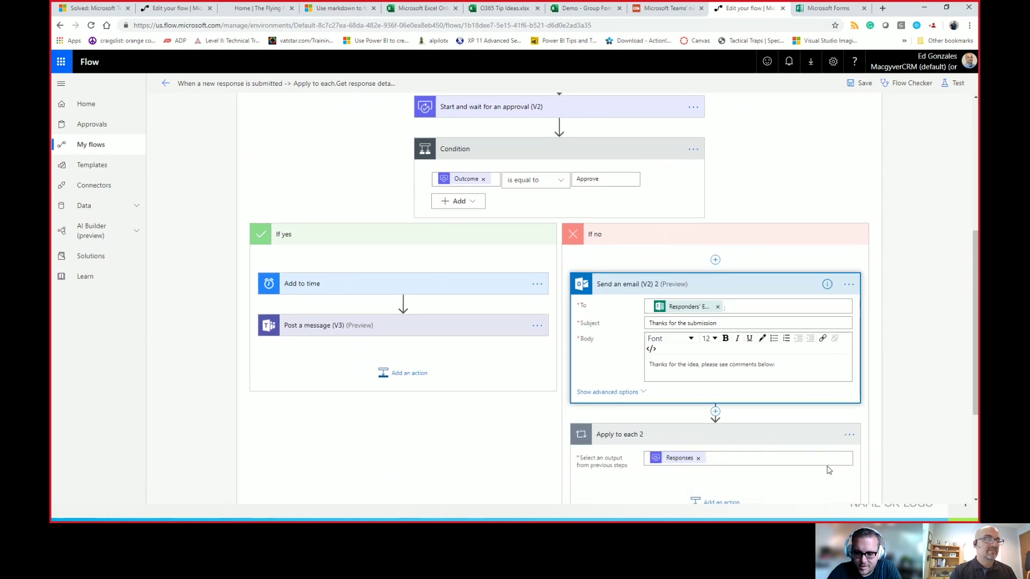
click(849, 435)
click(886, 492)
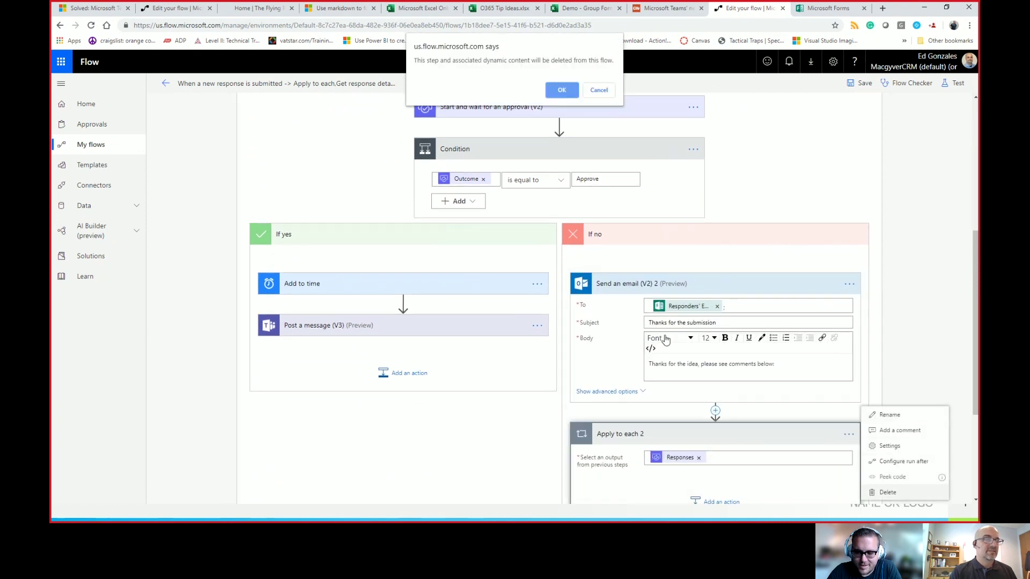
click(561, 90)
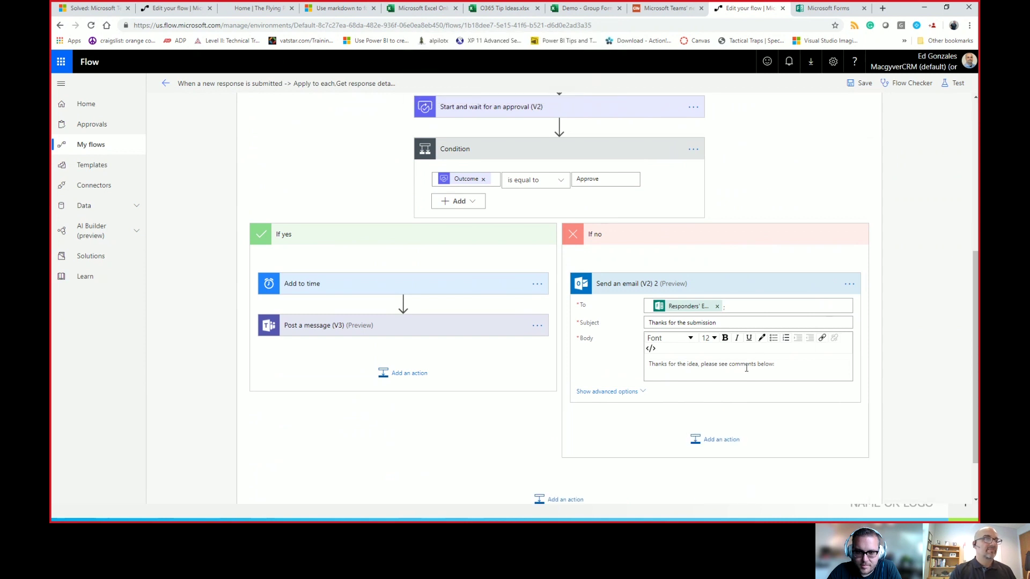
mouse_move(715, 260)
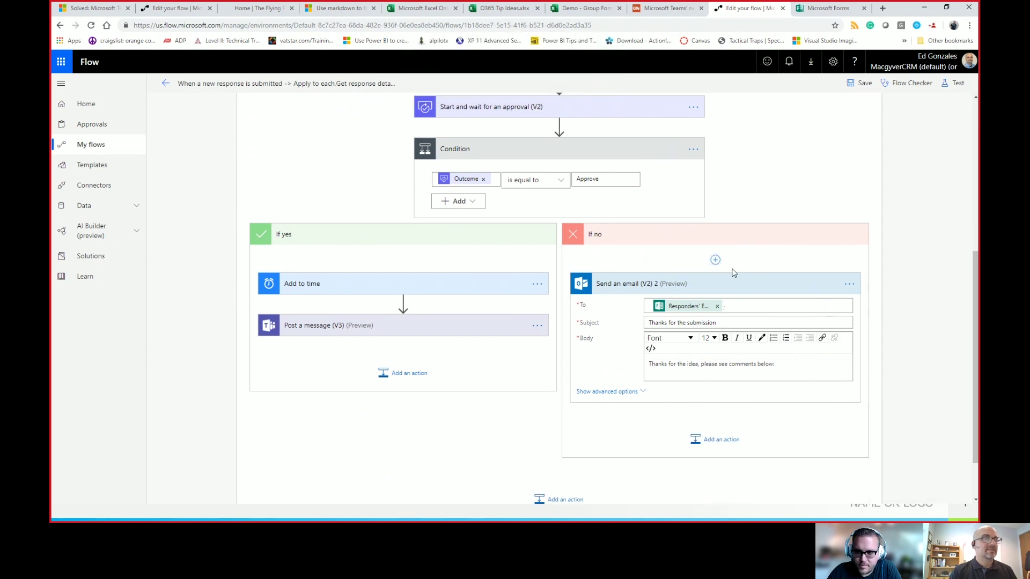
click(714, 260)
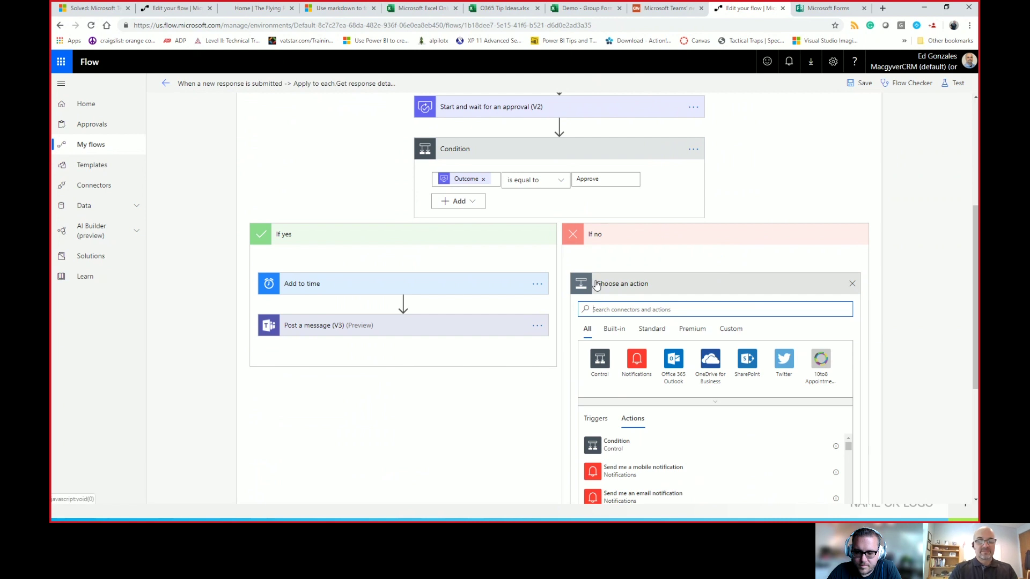
Step: In If no, add an Append to string variable action appending Responses Comments to varComments
text(appen)
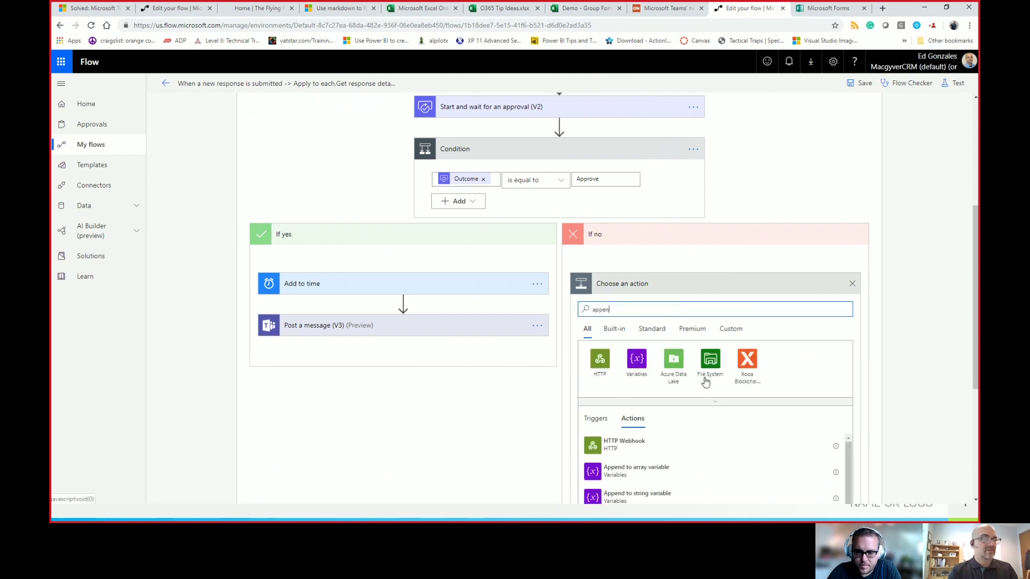
click(641, 497)
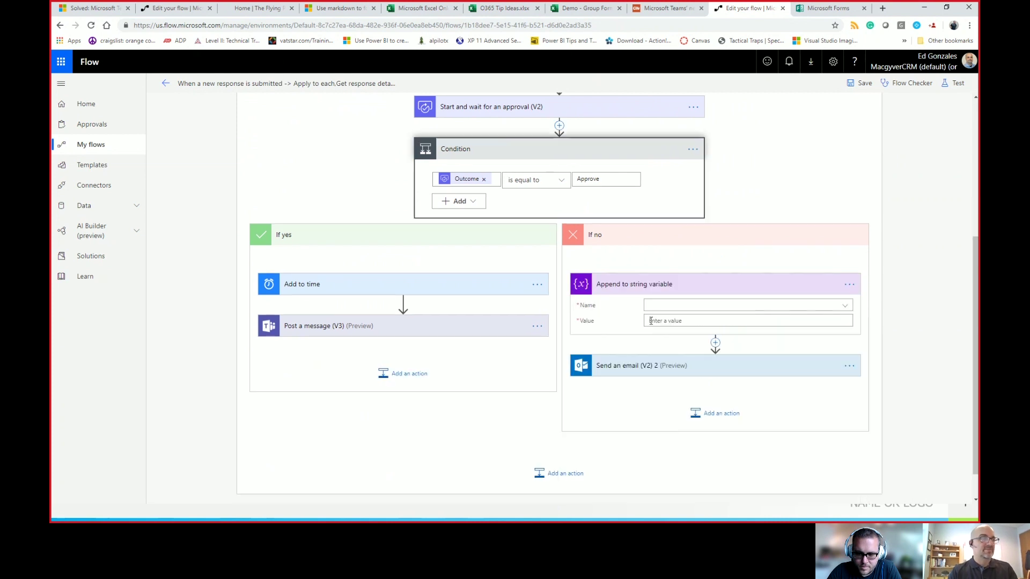
click(658, 306)
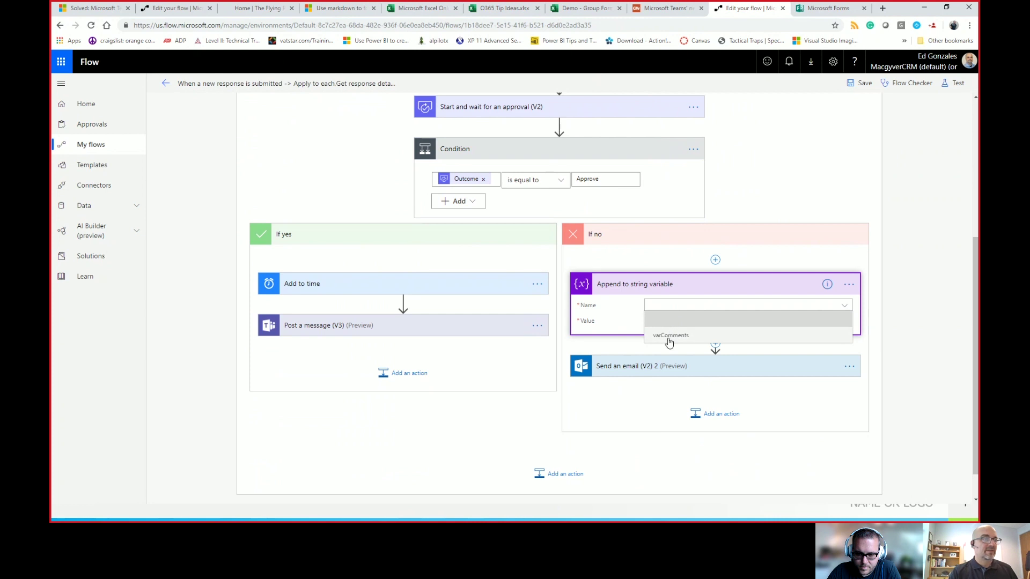
click(669, 336)
click(679, 322)
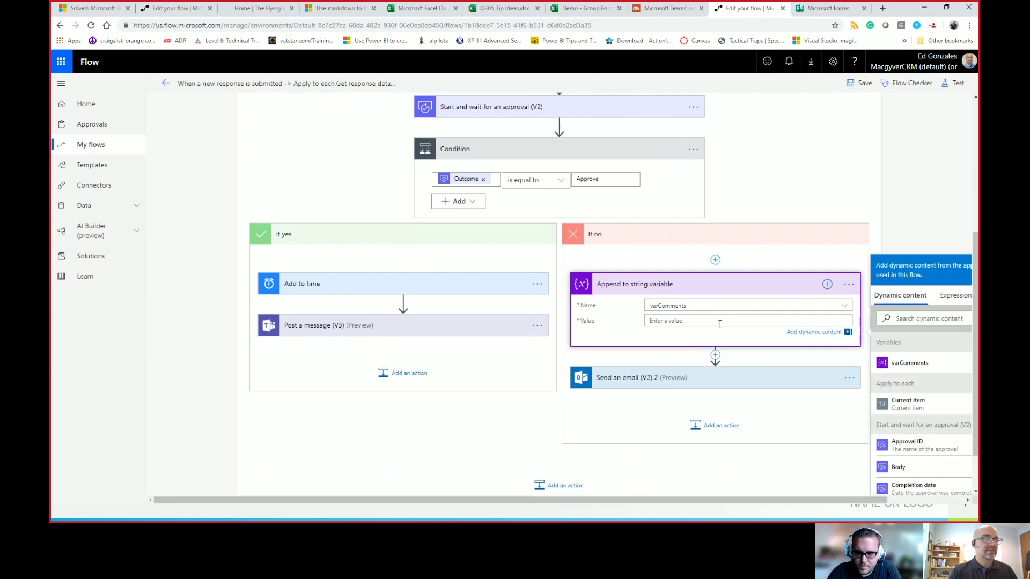
scroll(906, 462, down, 3)
scroll(906, 463, down, 5)
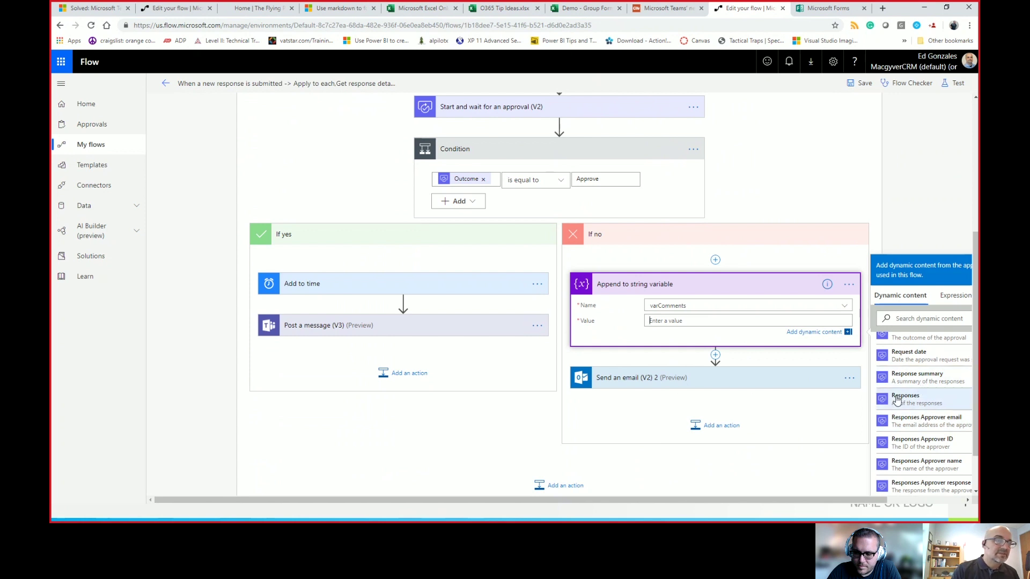
scroll(915, 443, down, 3)
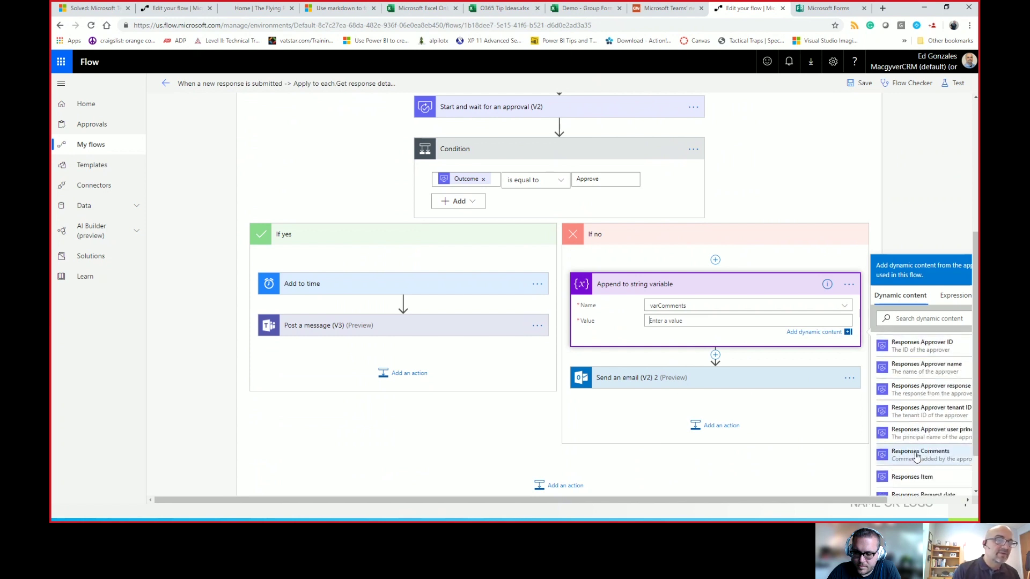
click(915, 456)
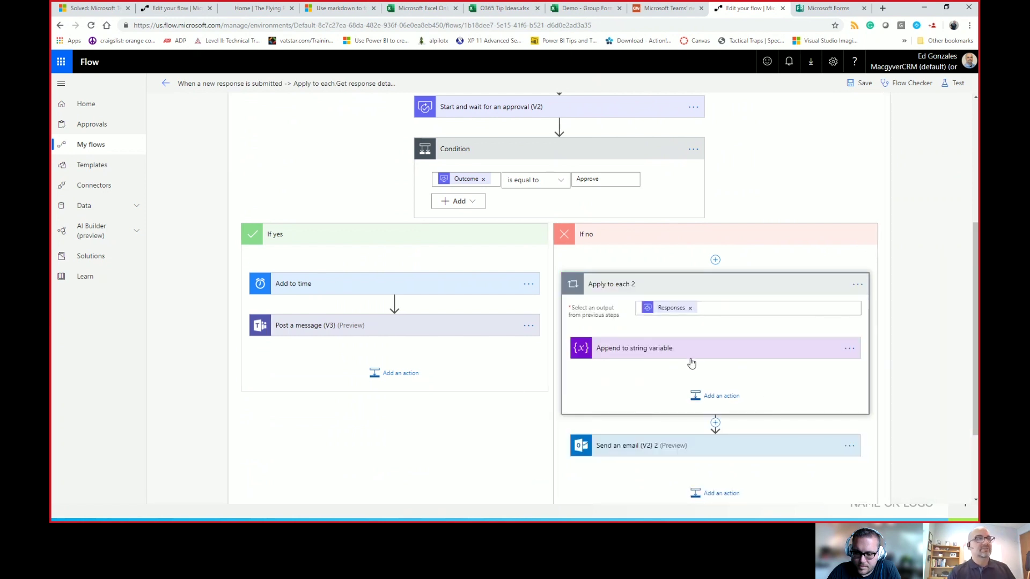
click(666, 354)
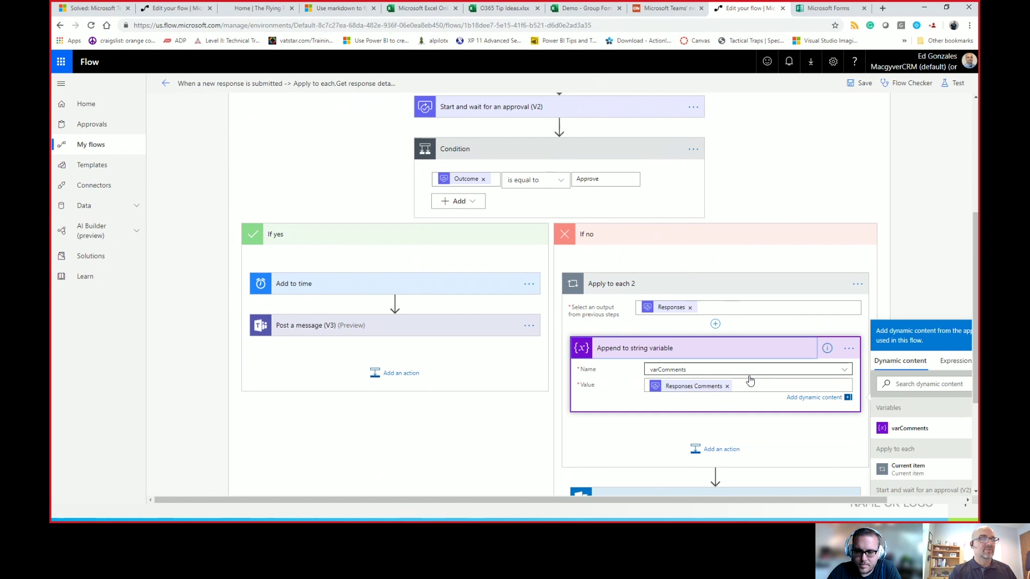
scroll(750, 375, down, 2)
Step: Insert the varComments variable into the rejection email's body
click(748, 399)
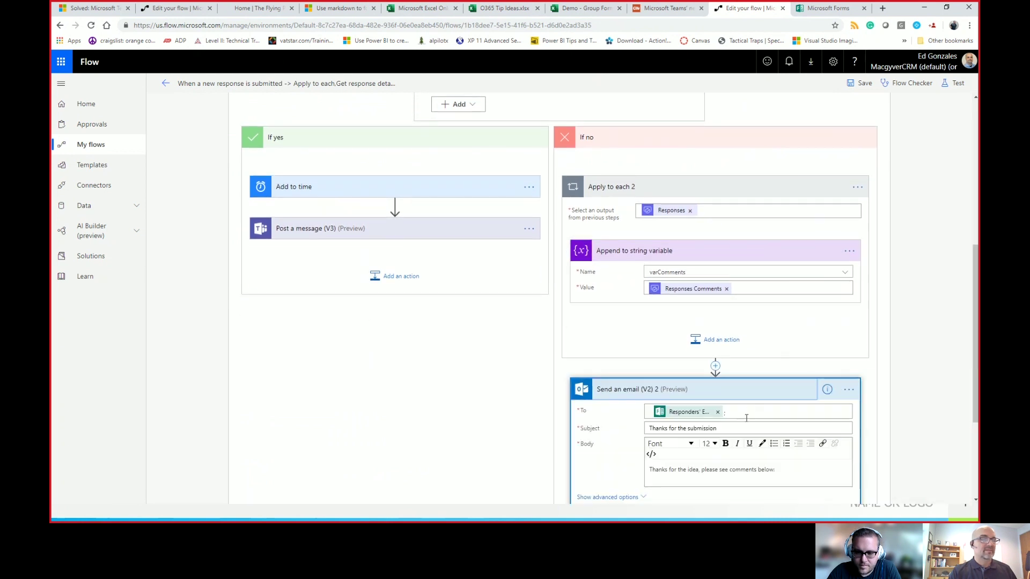
scroll(740, 424, down, 1)
click(718, 432)
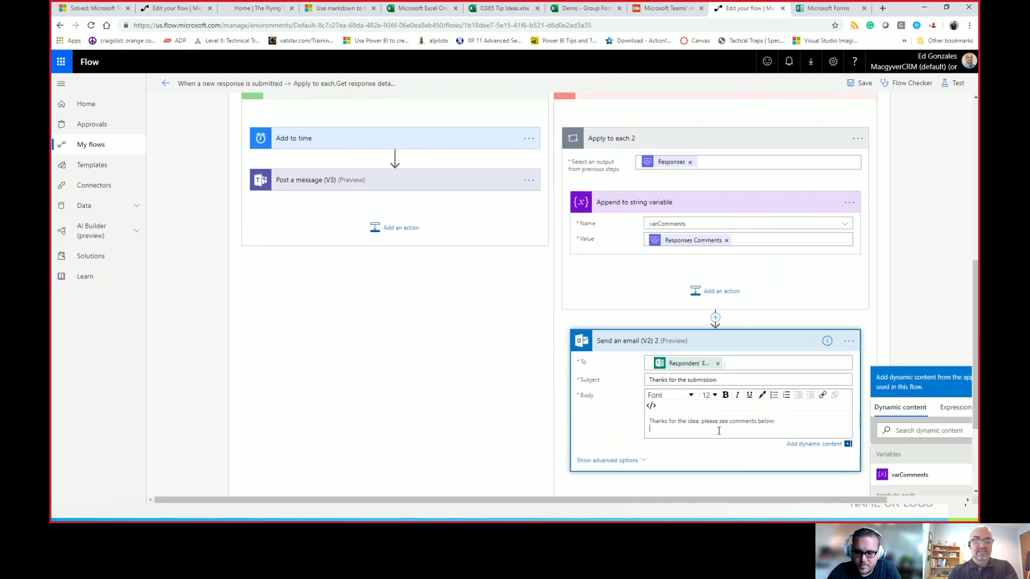
click(910, 483)
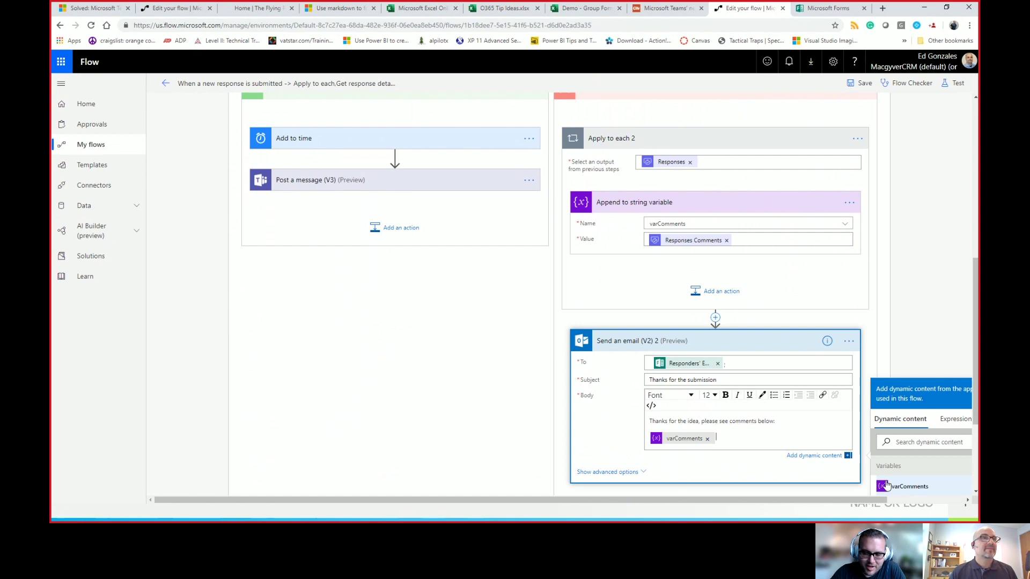
Step: Save the flow and test it using data from the earlier successful run
click(859, 83)
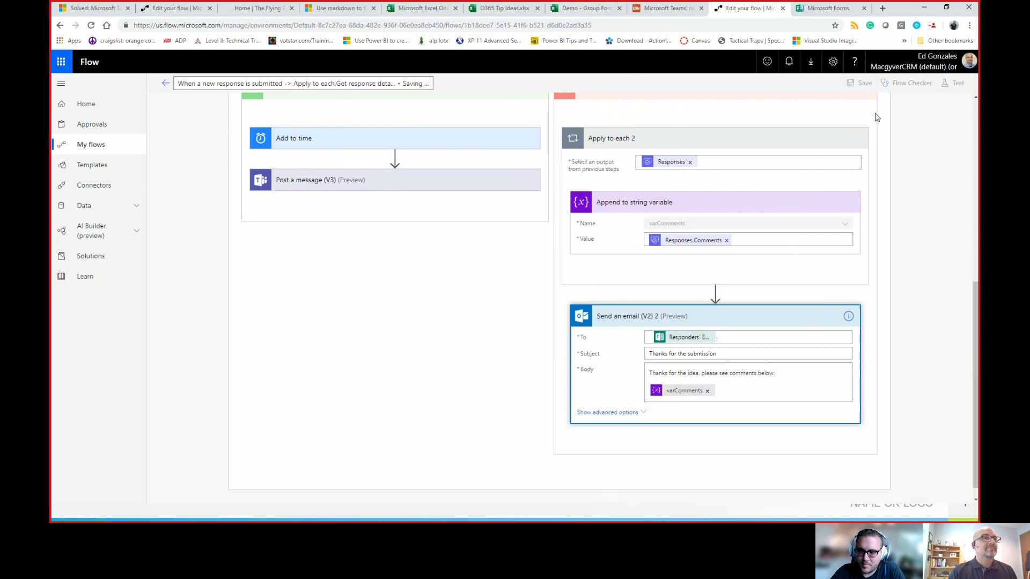
scroll(858, 183, up, 4)
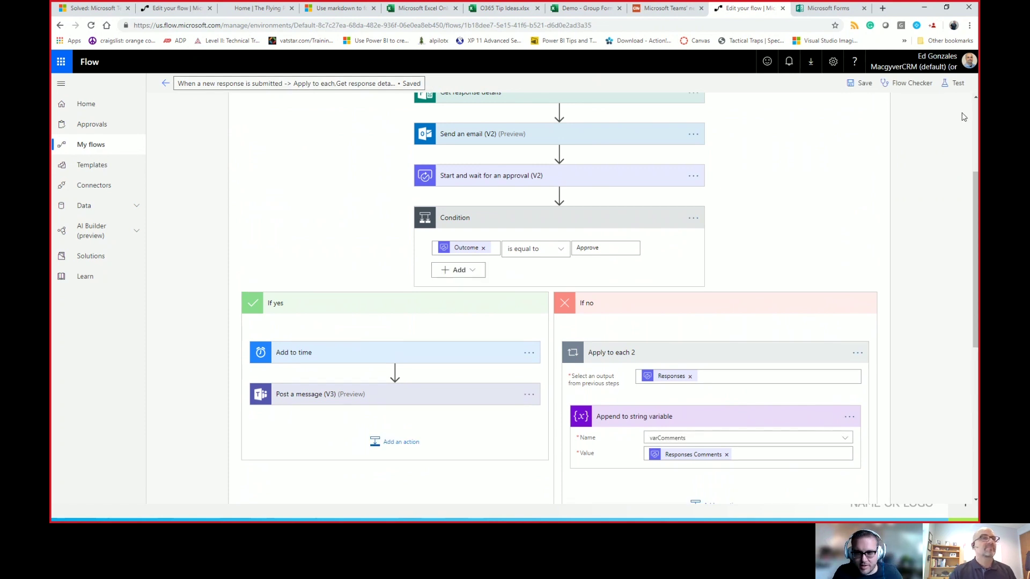
click(954, 96)
click(828, 123)
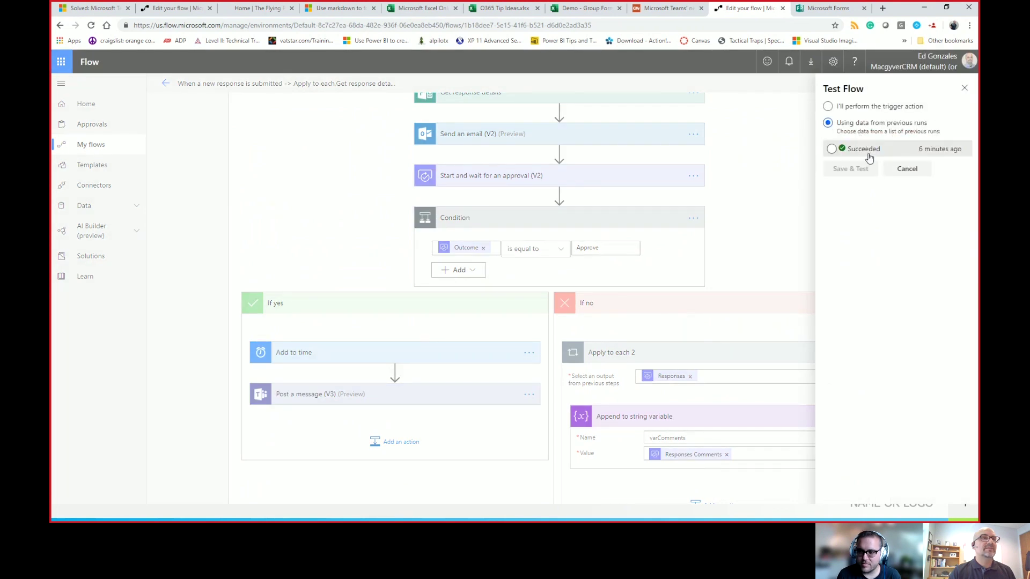
click(831, 149)
click(841, 169)
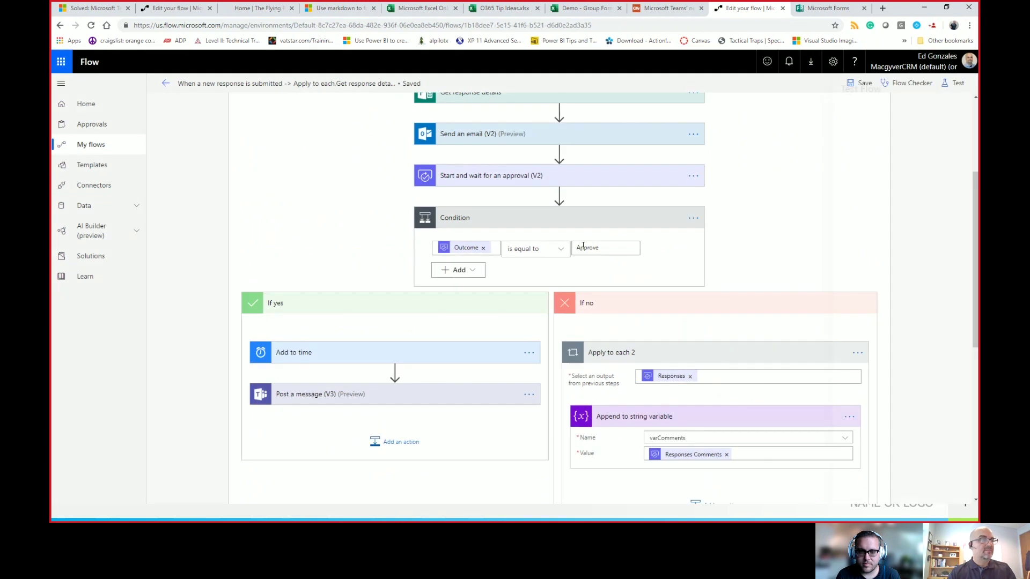
key(alt+Tab)
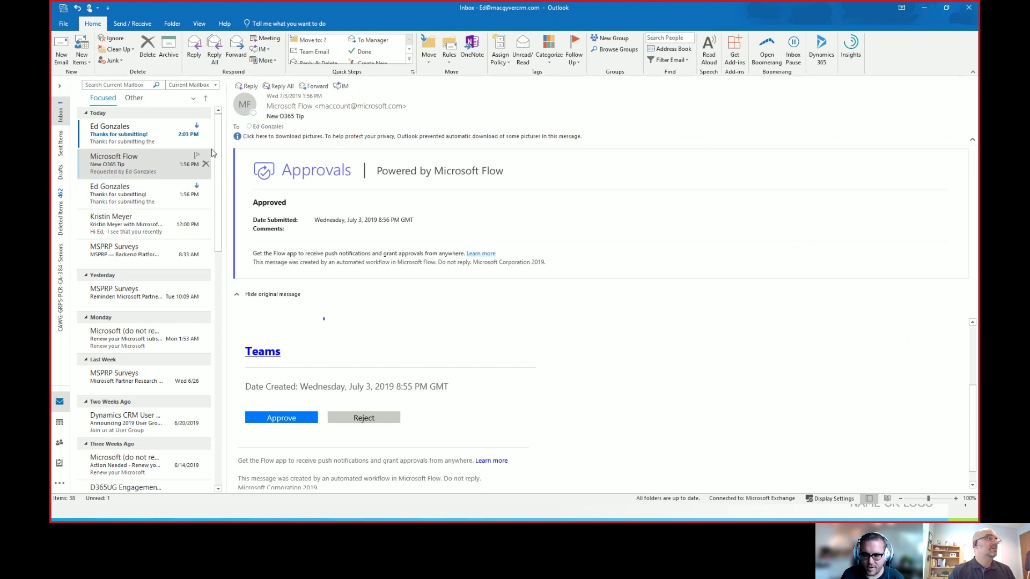
Step: Open the New O365 Tip approval email and reject it with comment 'HR will freak out.'
click(141, 170)
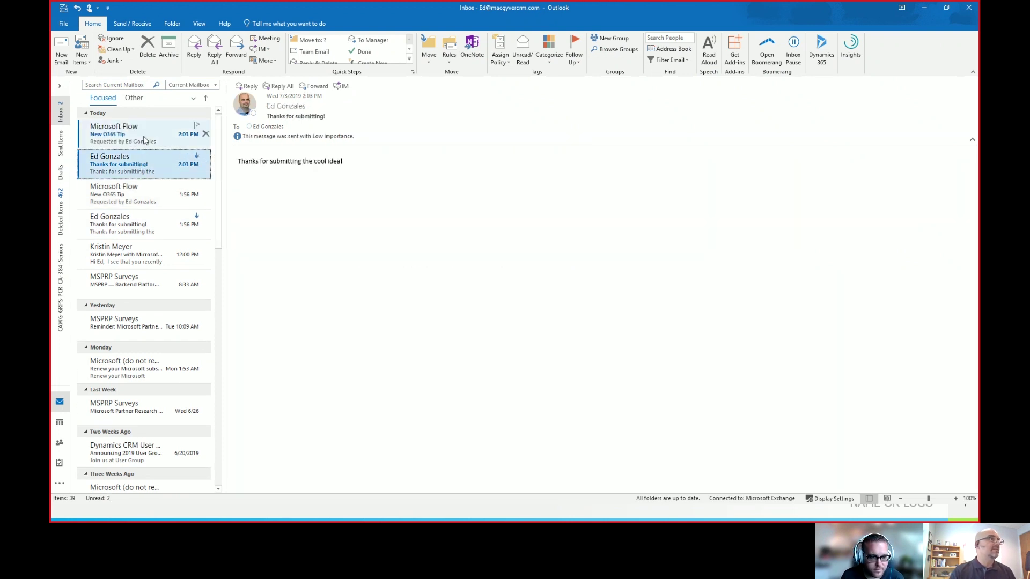
click(143, 141)
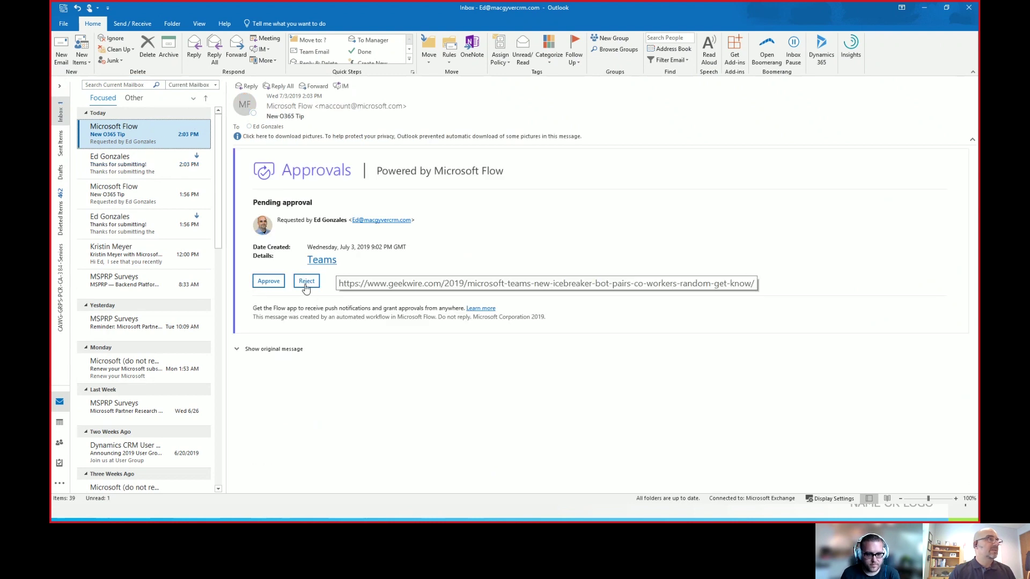
click(306, 288)
click(312, 314)
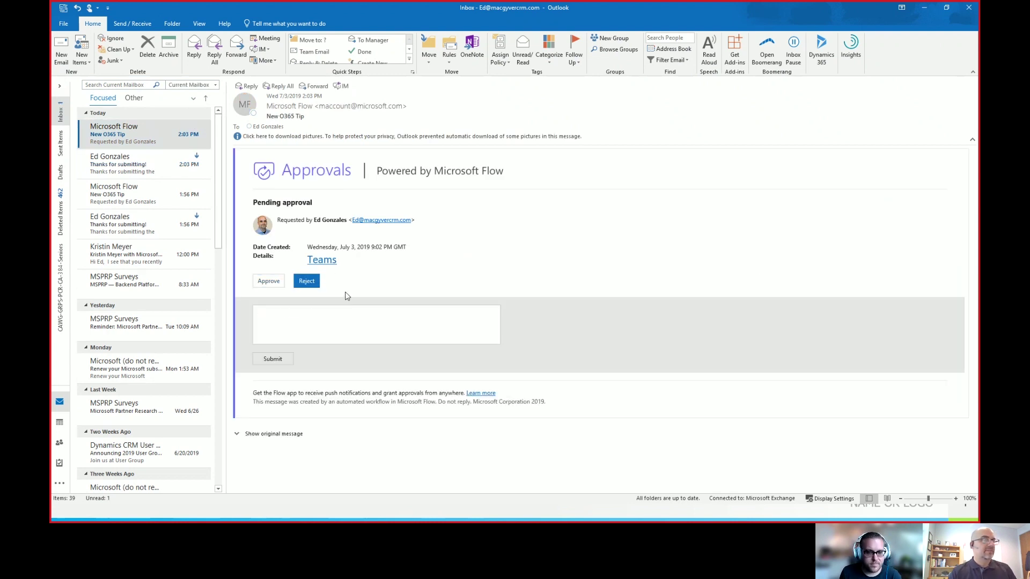
text(HR will freak out.)
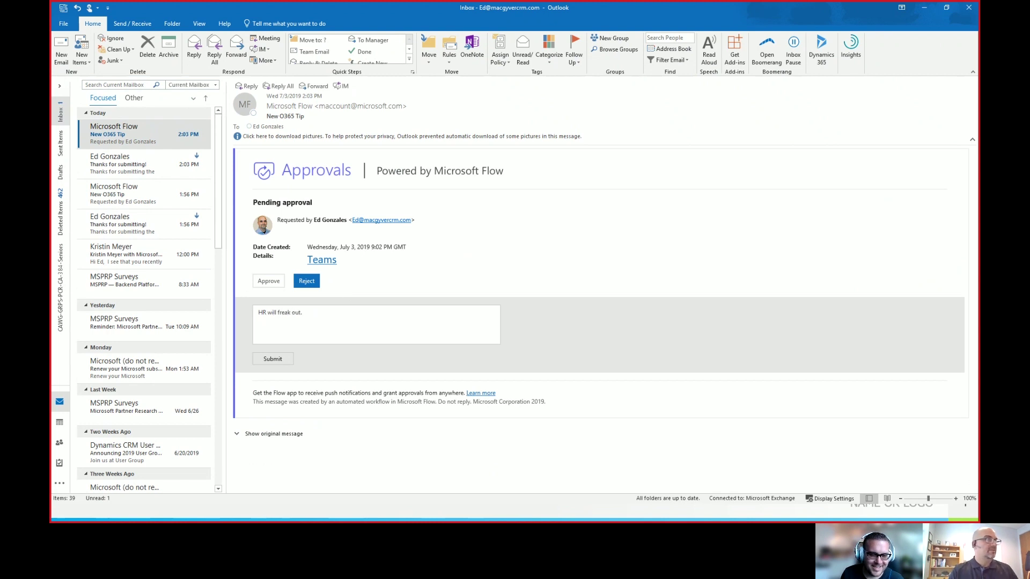
click(274, 360)
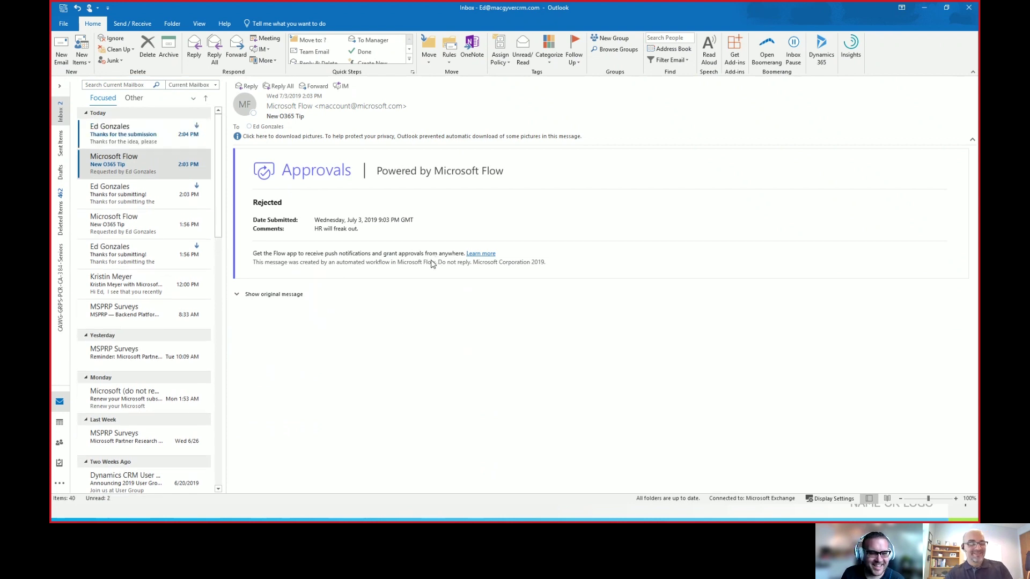
Step: Read the new 'Thanks for the submission' email showing the comment, then return to Flow's run history
click(155, 139)
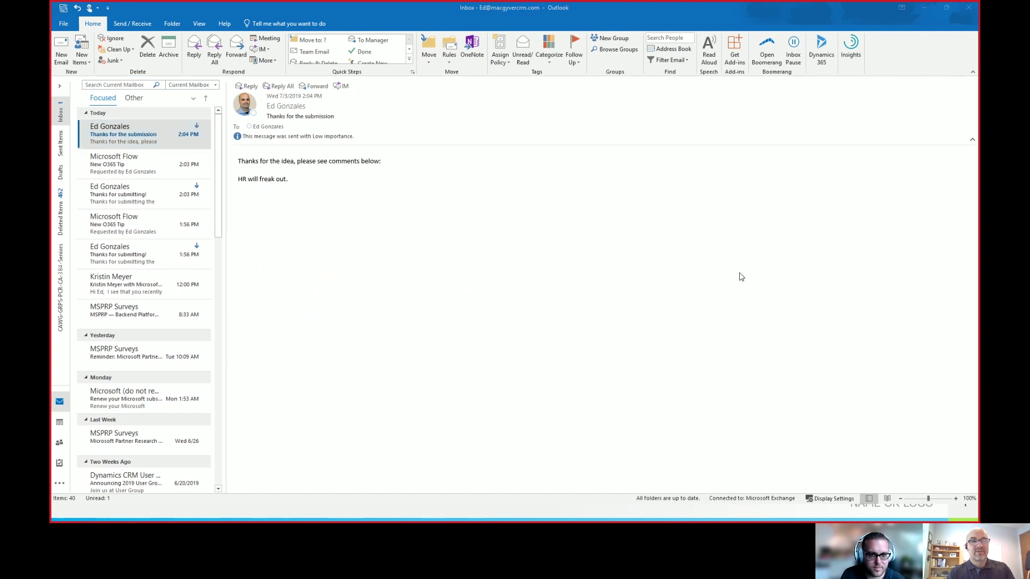
key(alt+Tab)
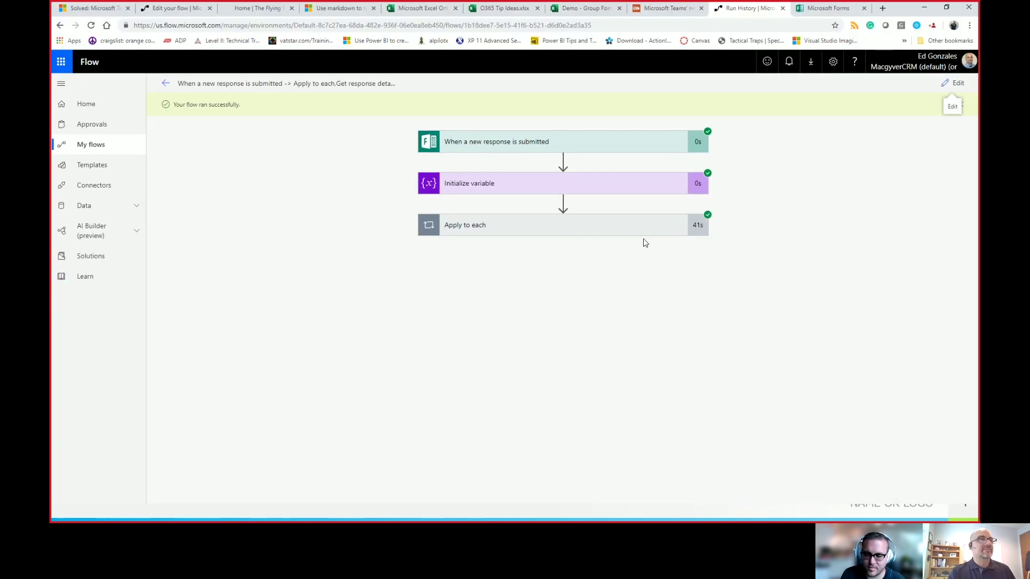
Step: Expand Apply to each in the successful run, then advance the presentation to the Thank You slide
click(612, 229)
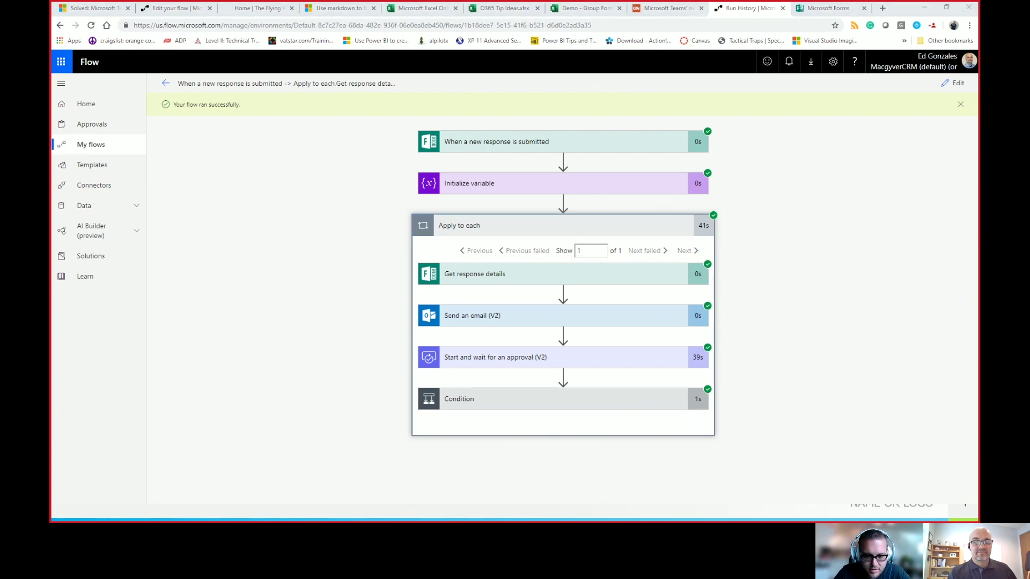
click(626, 506)
click(611, 406)
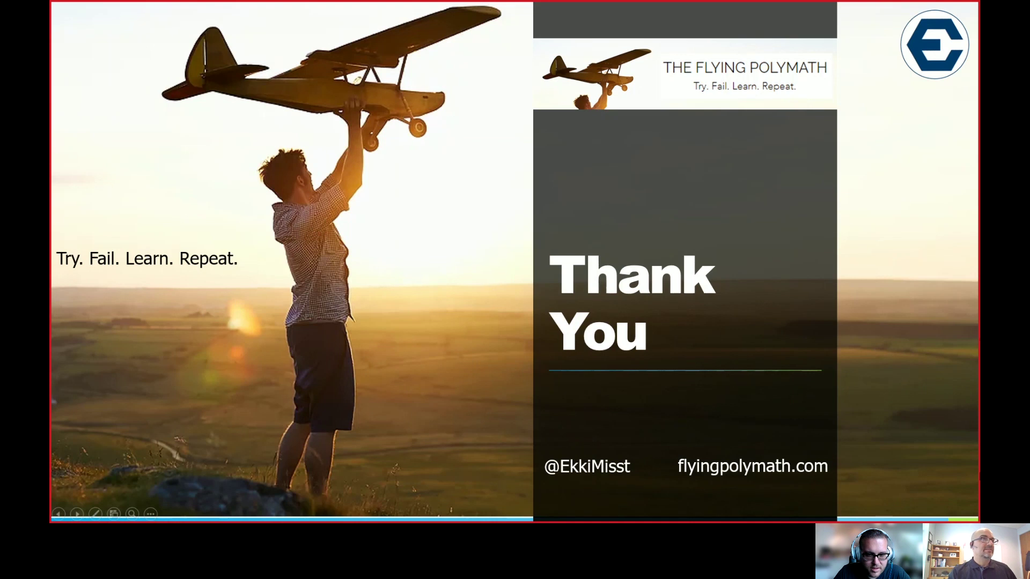